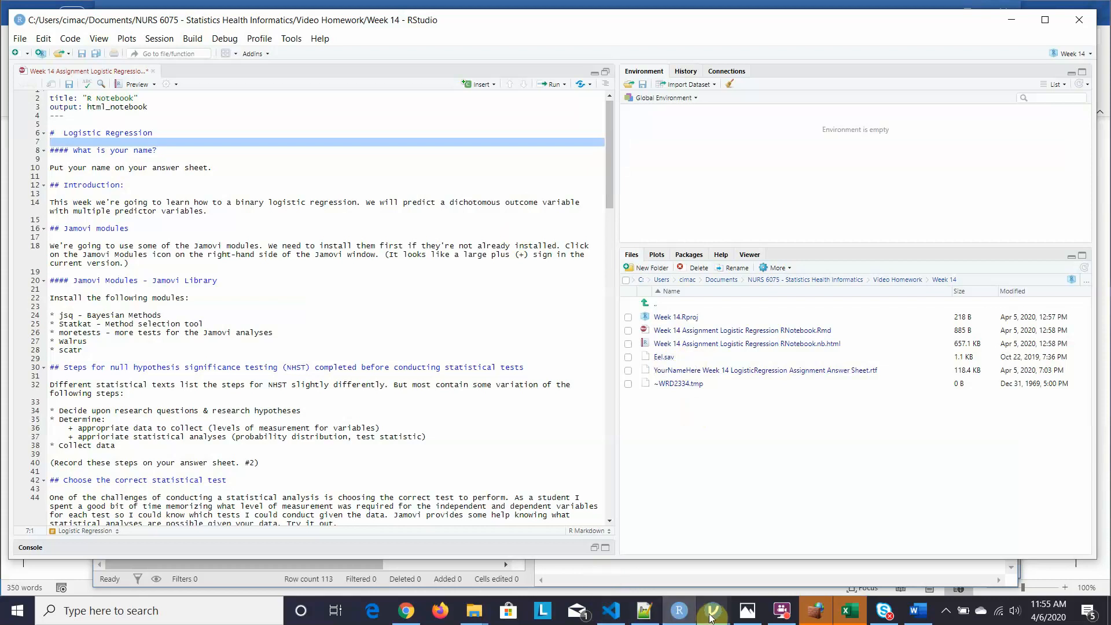
# Switch to the Word answer sheet for the Week 14 logistic regression assignment and review its questions.
pyautogui.moveTo(712, 618)
pyautogui.moveTo(922, 540)
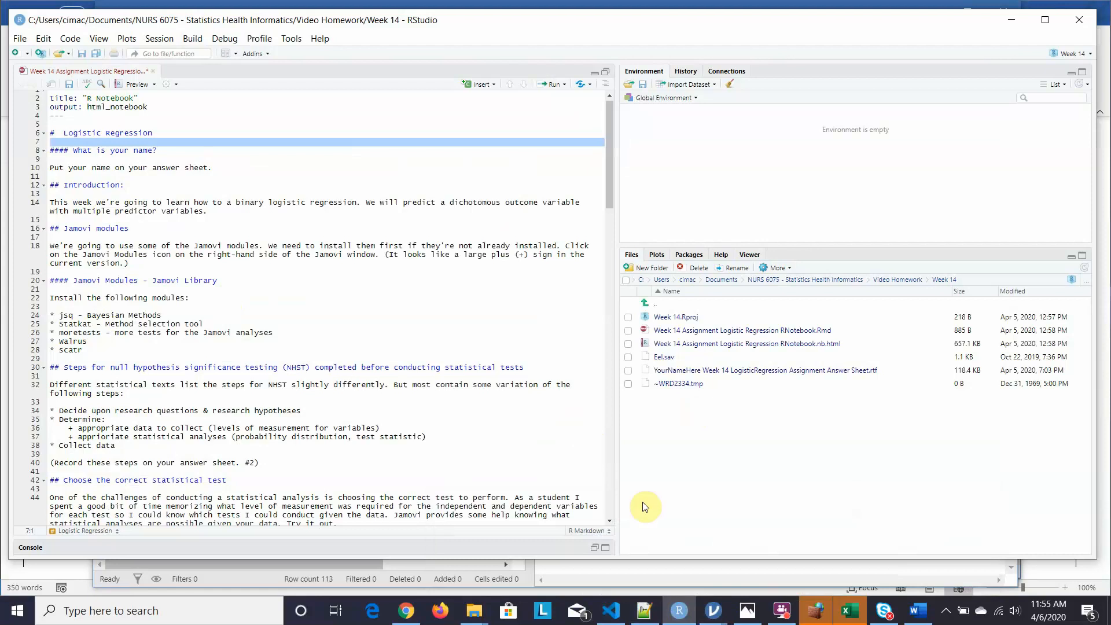
pyautogui.moveTo(677, 615)
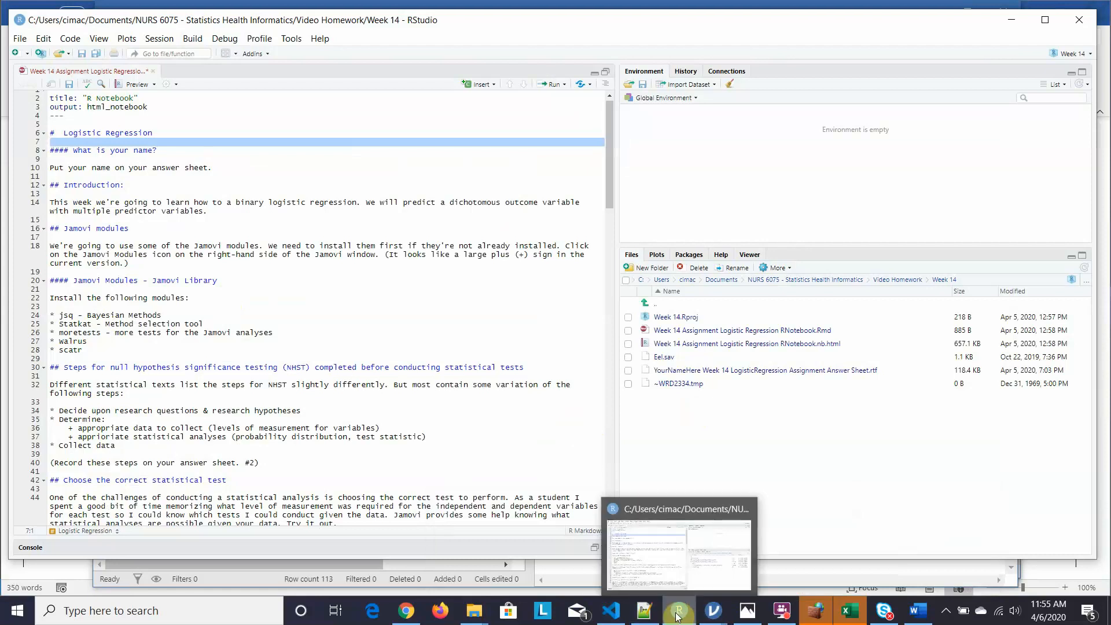
pyautogui.moveTo(918, 611)
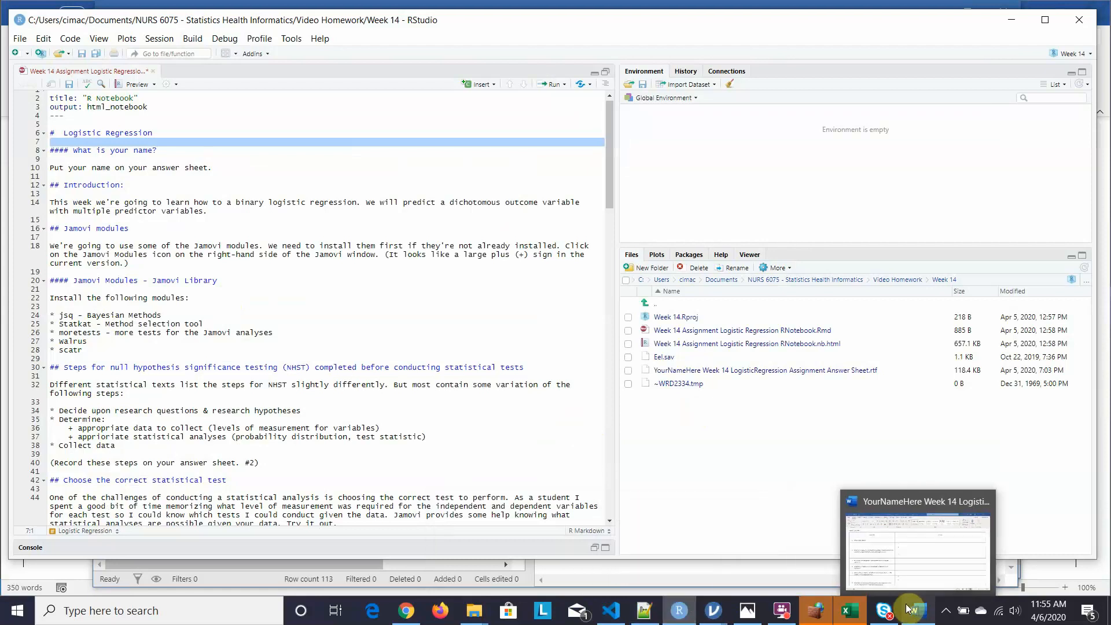
pyautogui.click(923, 576)
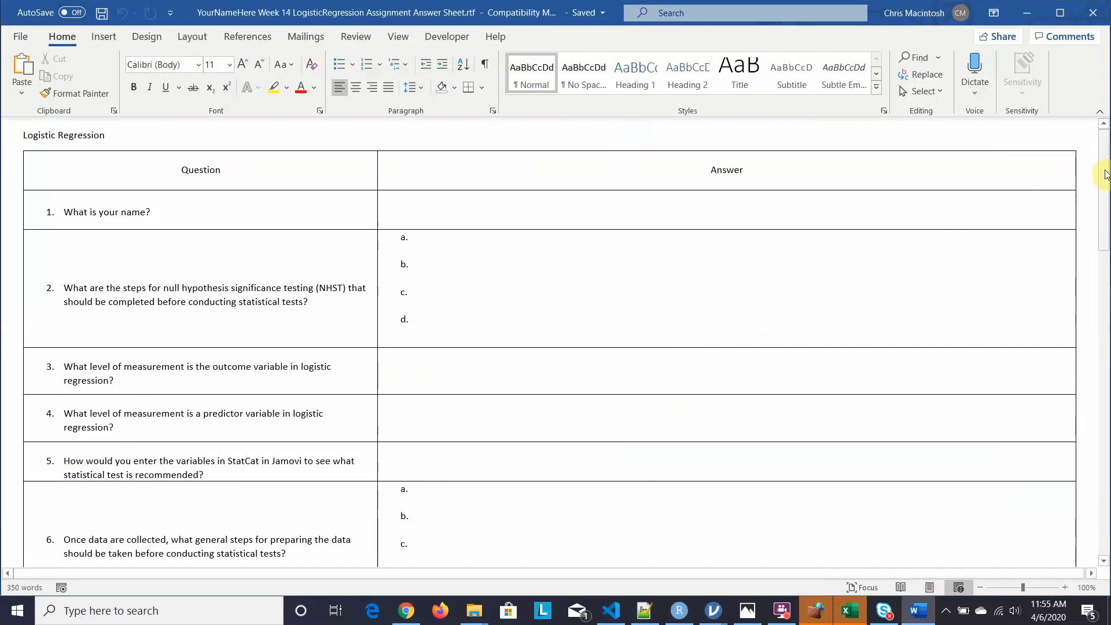
pyautogui.moveTo(1106, 175)
pyautogui.mouseDown()
pyautogui.moveTo(1106, 191)
pyautogui.moveTo(1105, 165)
pyautogui.moveTo(1104, 466)
pyautogui.moveTo(1101, 156)
pyautogui.mouseUp()
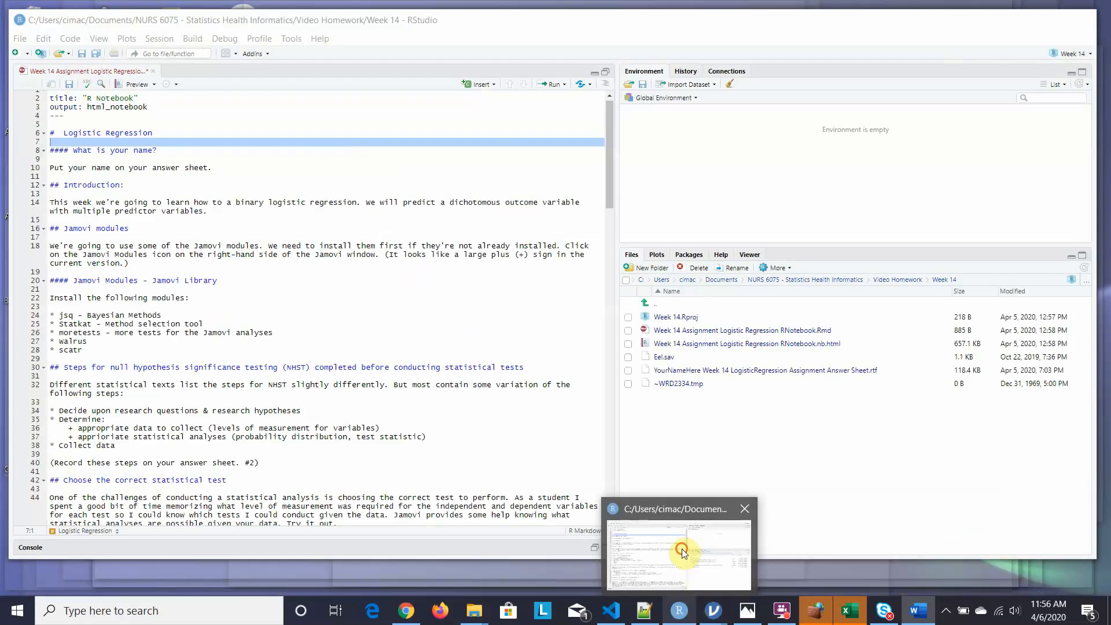
# Switch to RStudio and read the assignment notebook from the introduction through the Jamovi modules, NHST steps and test selection sections.
pyautogui.click(682, 549)
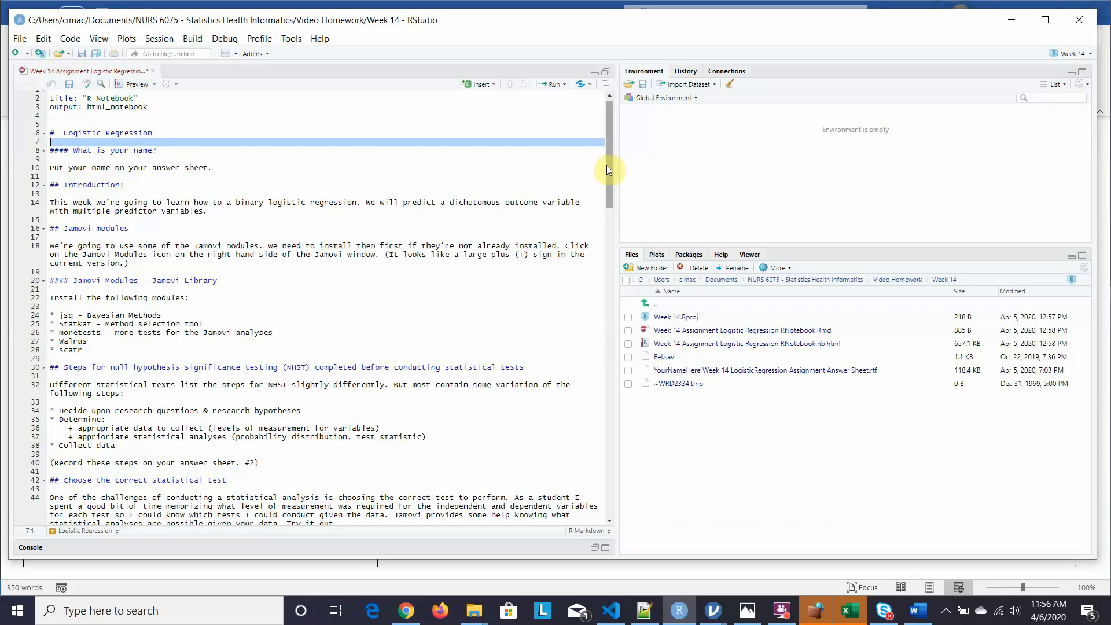
pyautogui.moveTo(607, 165); pyautogui.dragTo(609, 182)
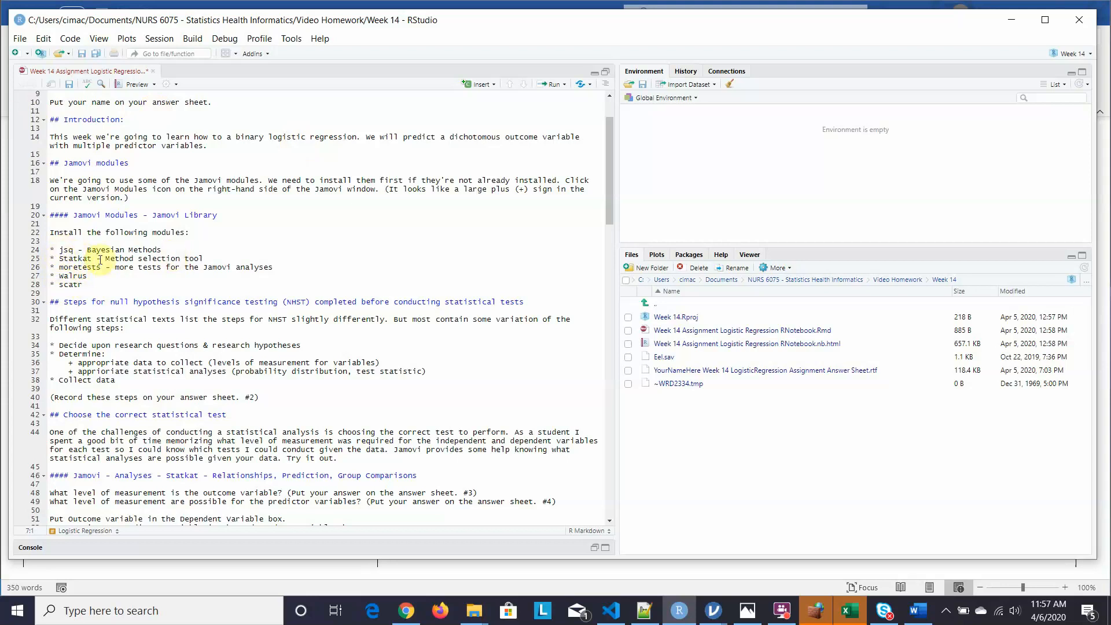
pyautogui.click(610, 201)
pyautogui.moveTo(610, 201); pyautogui.dragTo(612, 231)
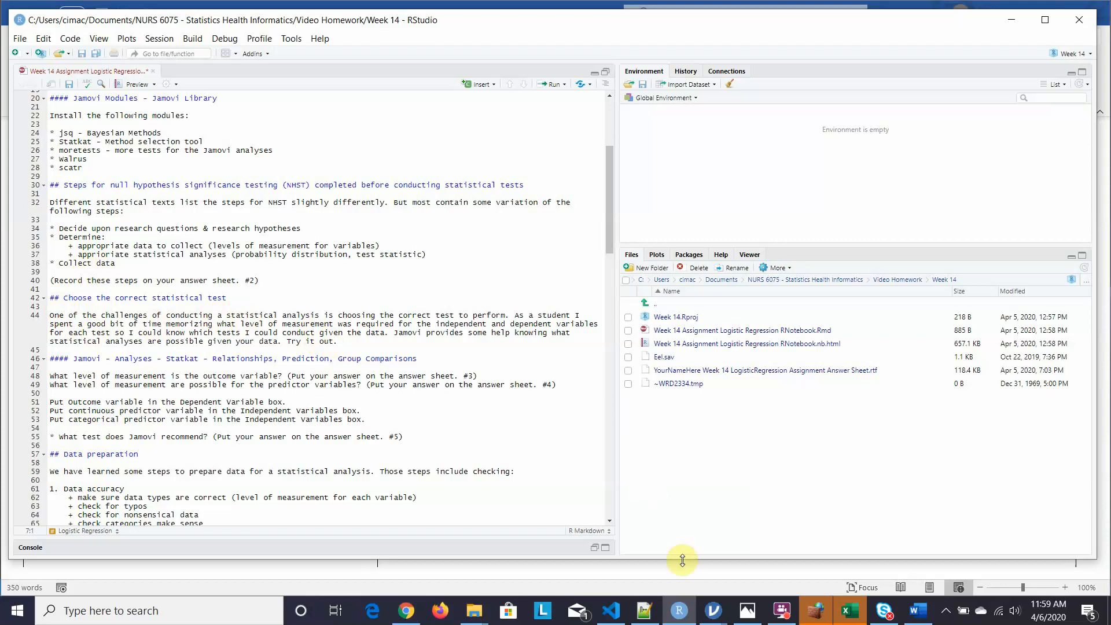
# Switch to the Eel dataset in jamovi and examine the variable definitions of Cured, Intervention and Duration.
pyautogui.moveTo(711, 612)
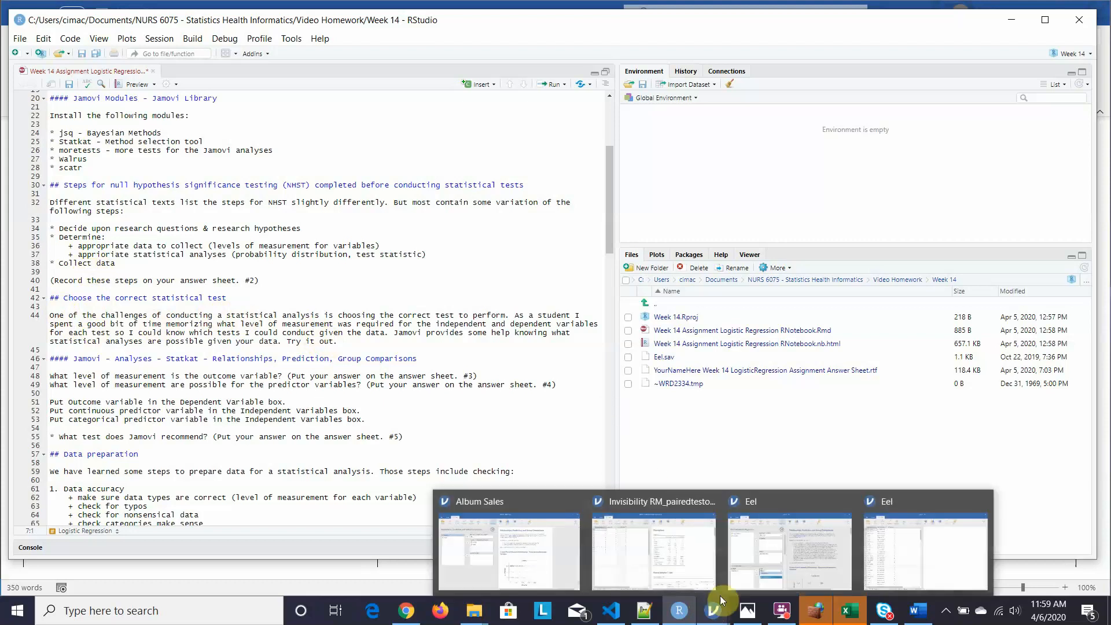
pyautogui.click(883, 557)
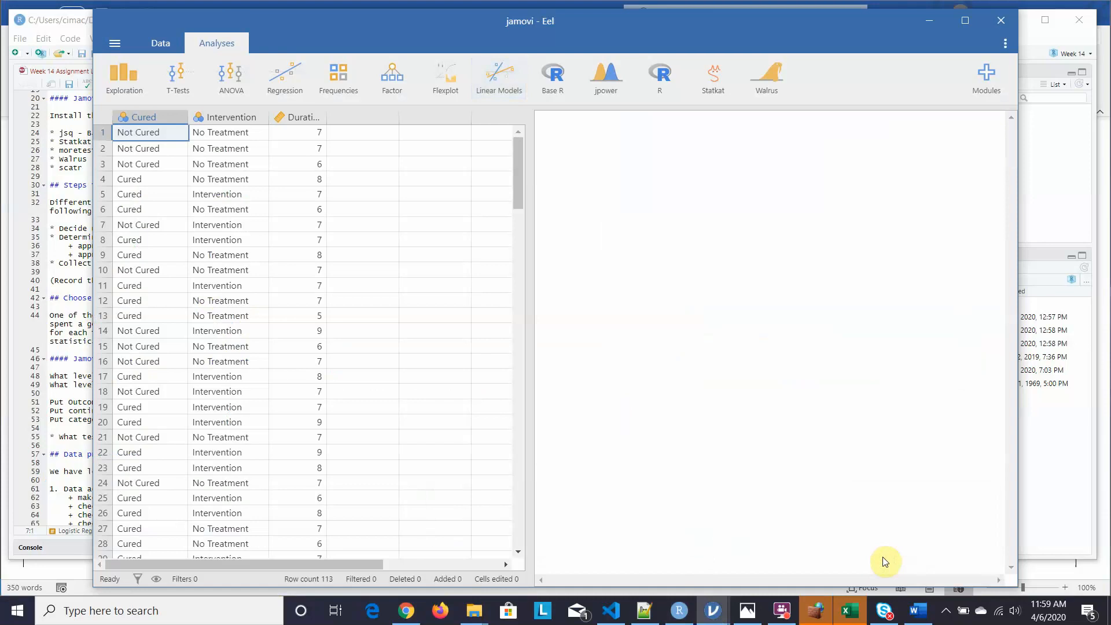
pyautogui.click(169, 48)
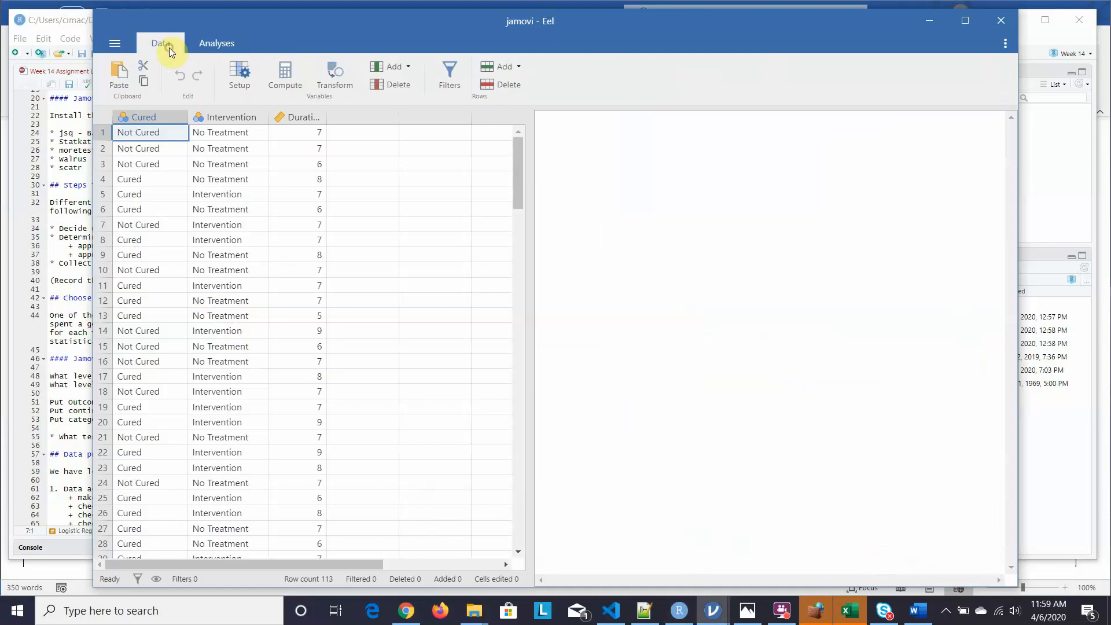
pyautogui.doubleClick(152, 116)
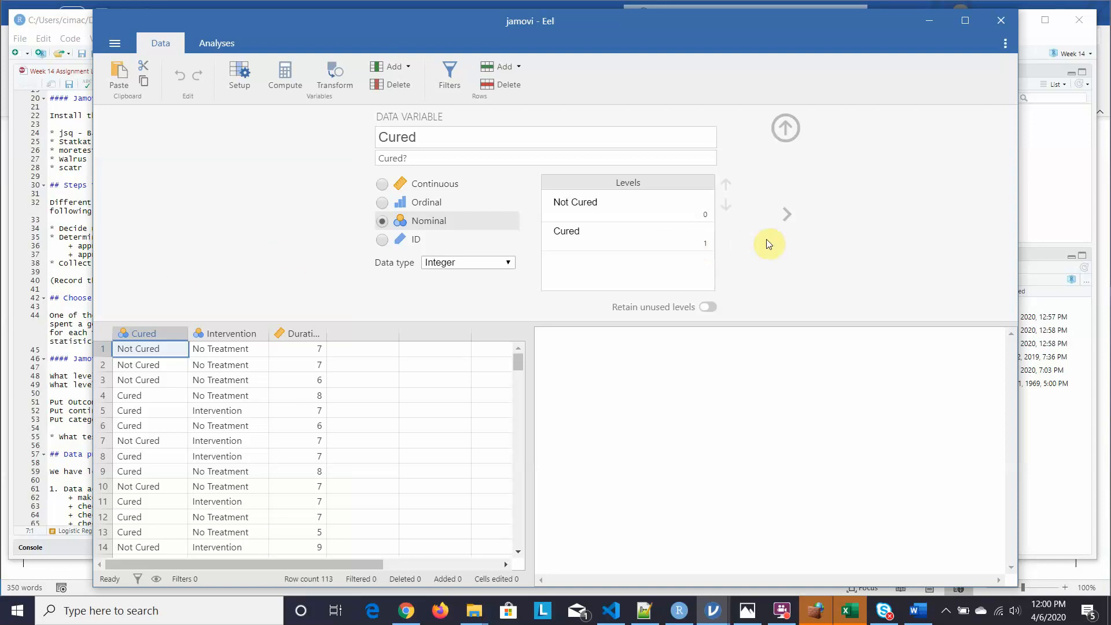
pyautogui.click(787, 216)
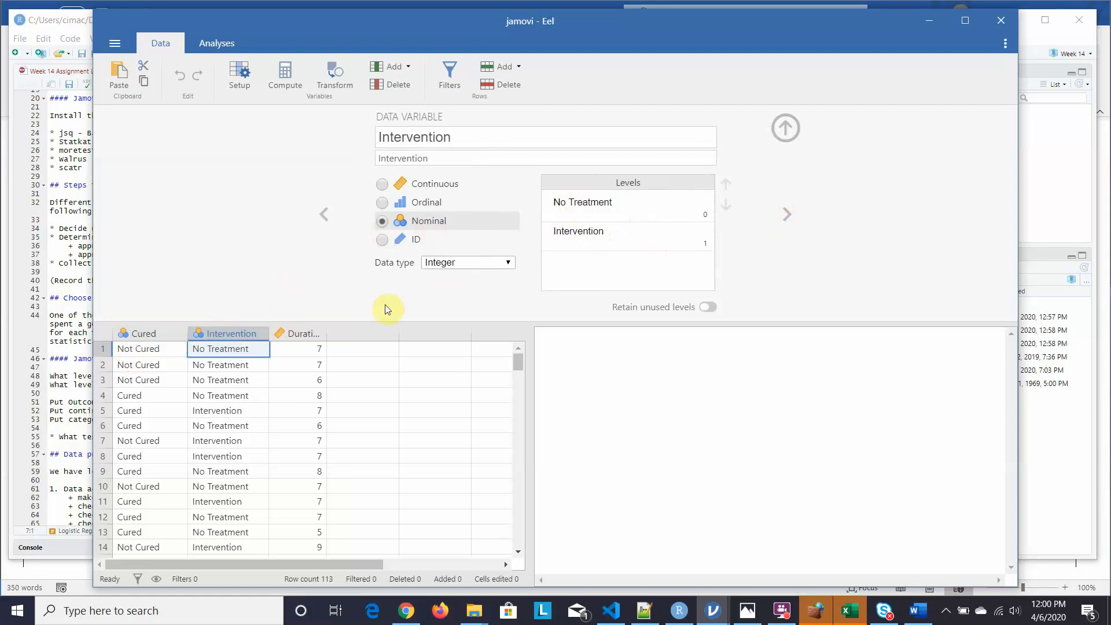
pyautogui.click(296, 334)
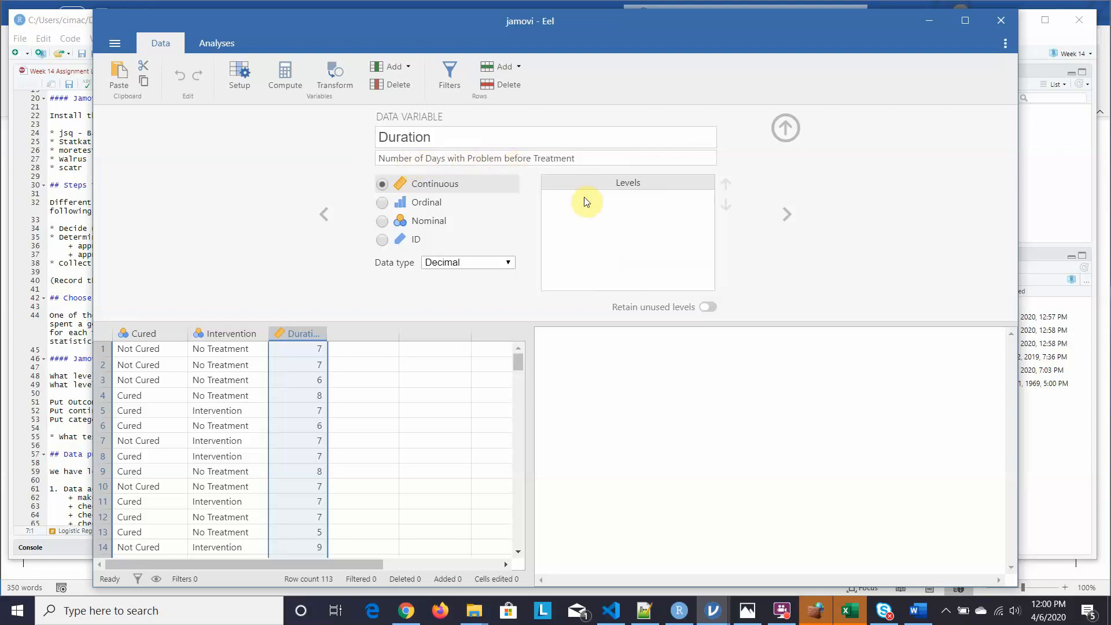
pyautogui.click(141, 335)
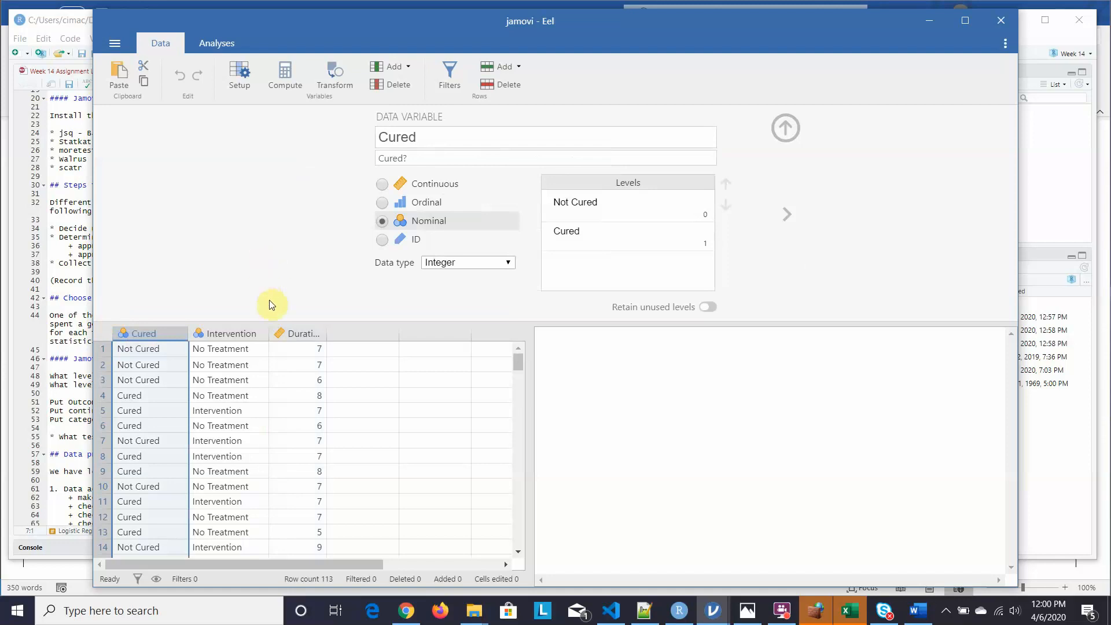
pyautogui.click(301, 334)
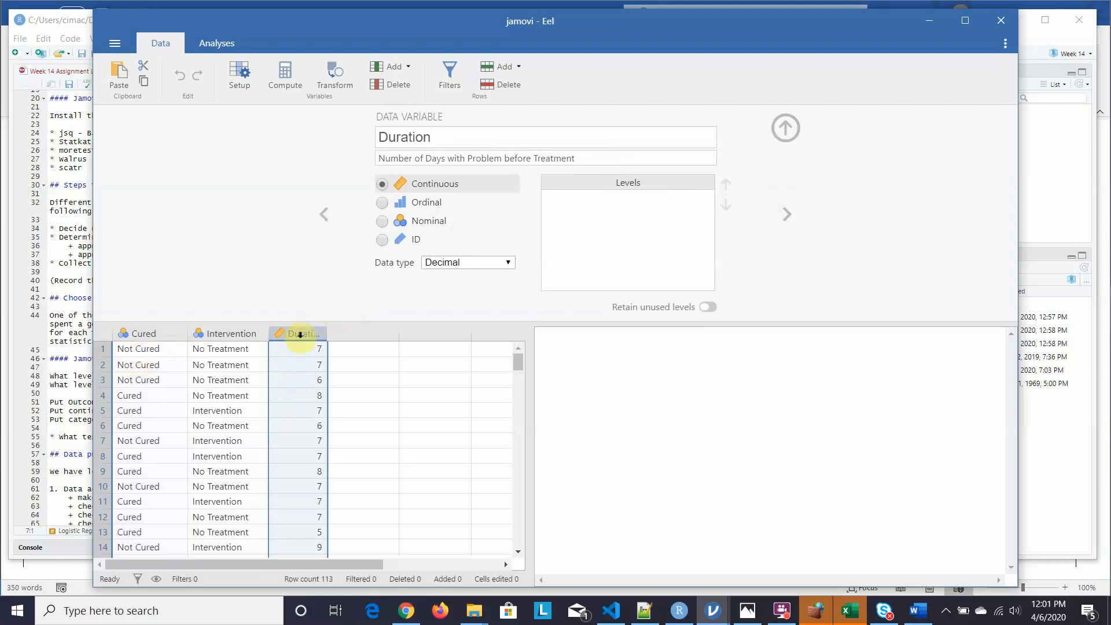
pyautogui.moveTo(300, 335); pyautogui.dragTo(349, 331)
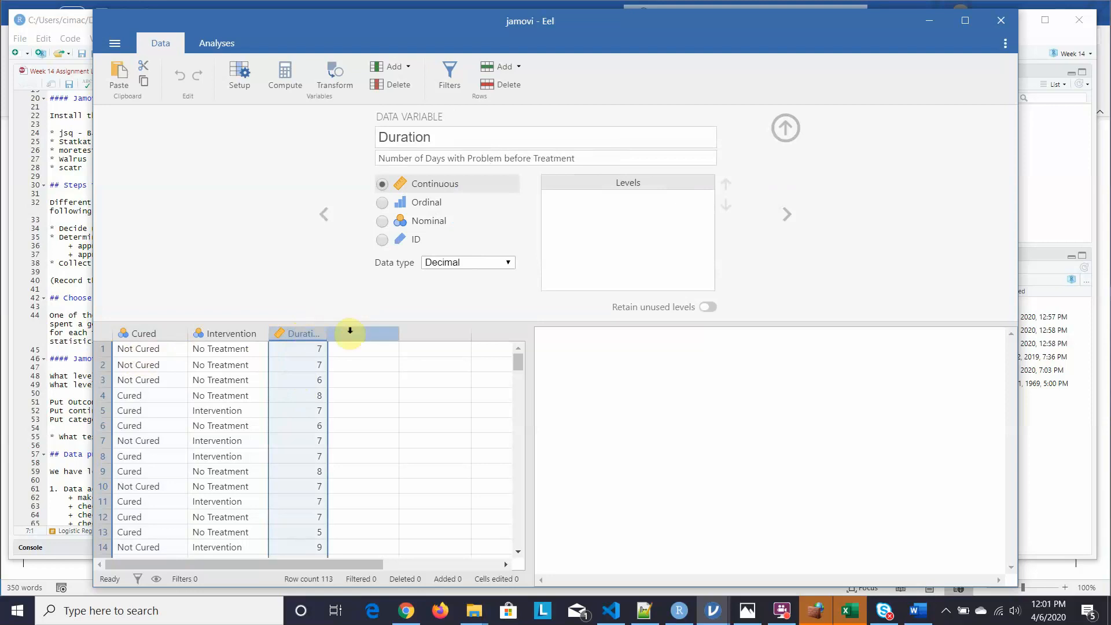
pyautogui.moveTo(350, 331)
pyautogui.mouseDown()
pyautogui.moveTo(300, 332)
pyautogui.moveTo(342, 362)
pyautogui.moveTo(368, 334)
pyautogui.mouseUp()
pyautogui.click(401, 67)
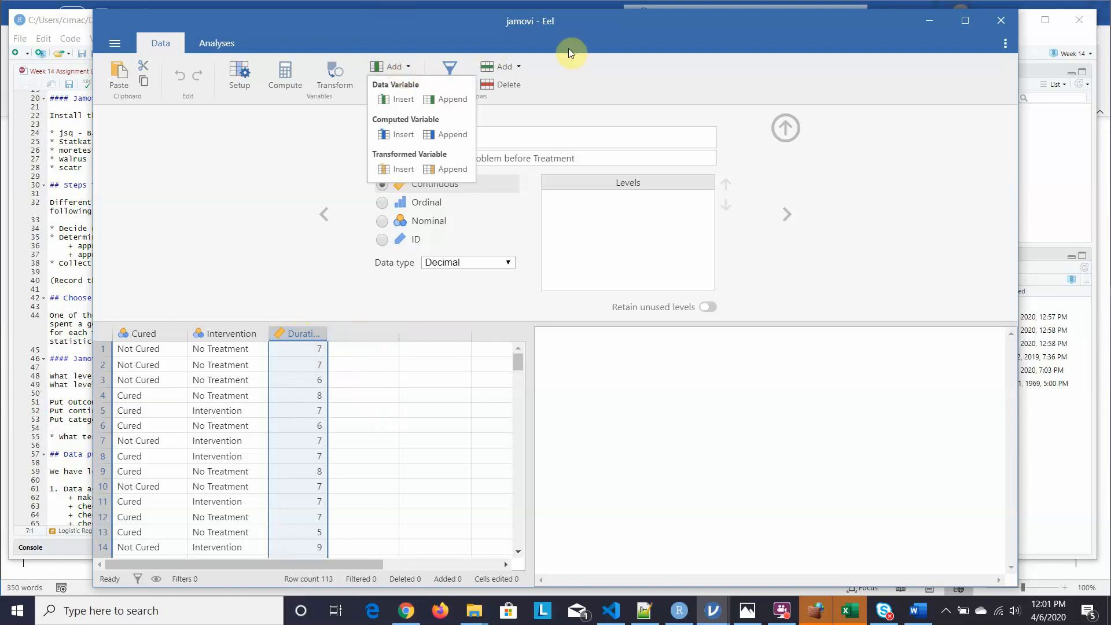
pyautogui.click(266, 212)
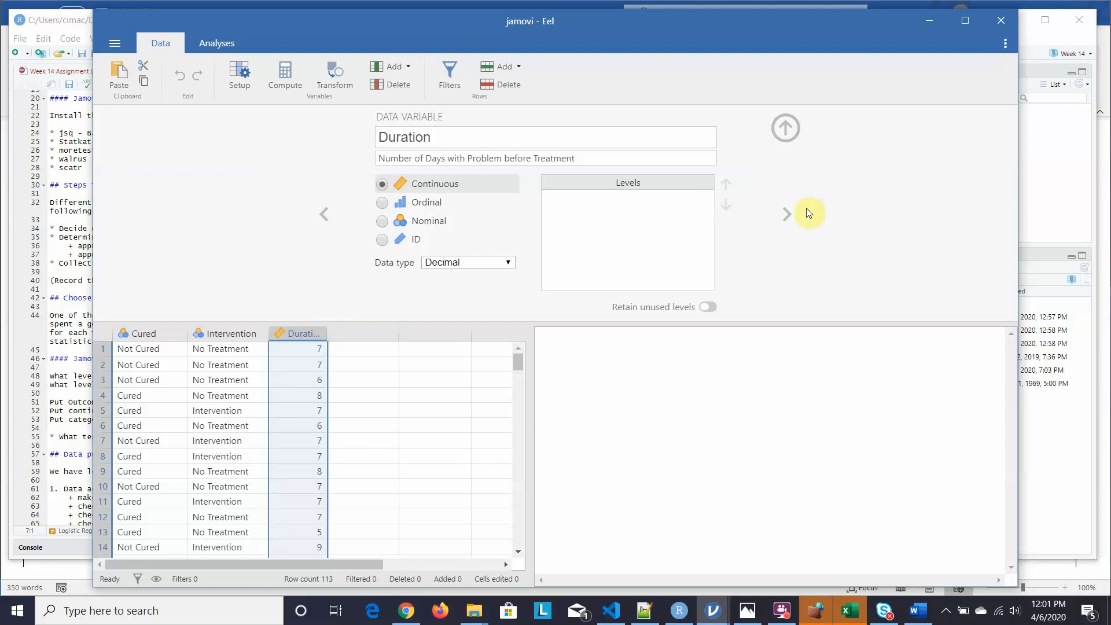
# Add a new computed variable in the empty column after Duration and name it log_Duration.
pyautogui.click(788, 217)
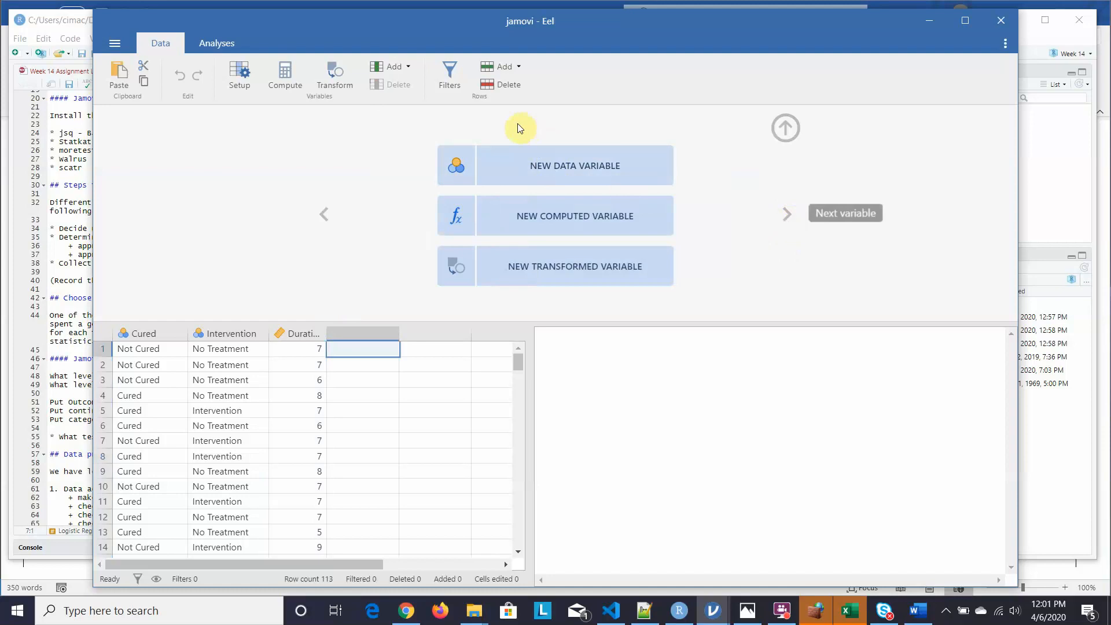
pyautogui.click(554, 218)
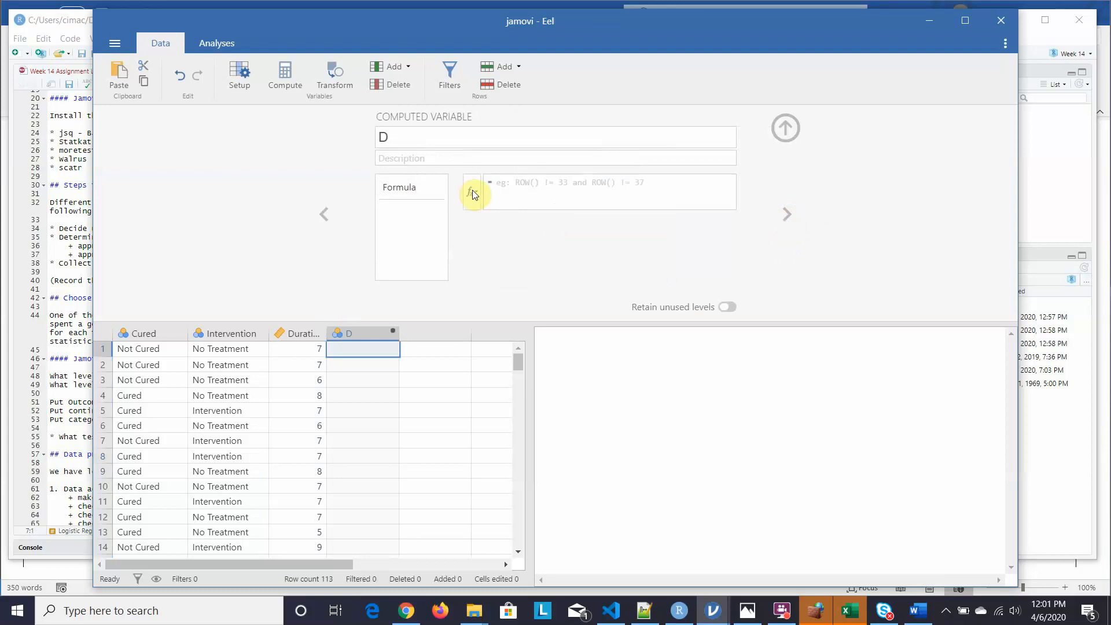
pyautogui.click(399, 135)
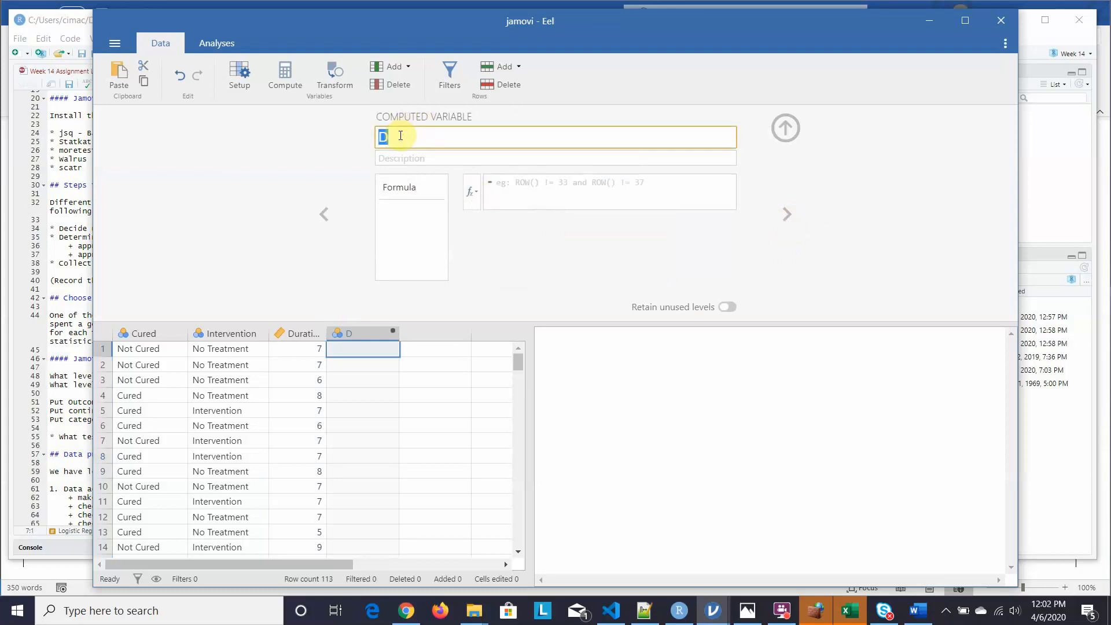
pyautogui.write('log_Duration')
# Define the computed variable's formula as the natural logarithm of Duration, LN(Duration).
pyautogui.click(471, 193)
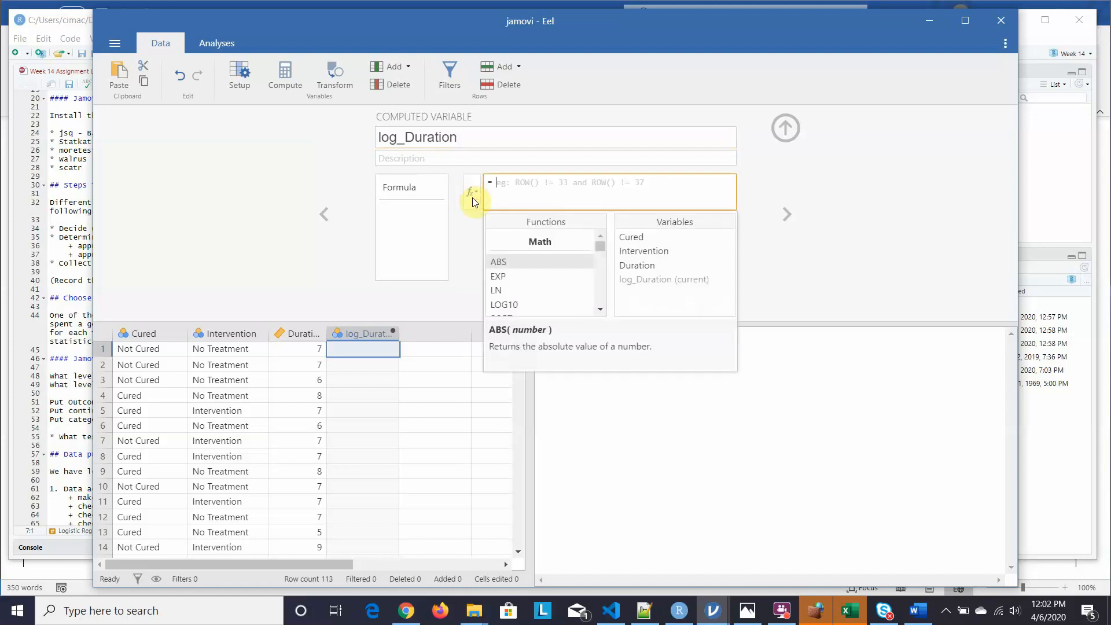
pyautogui.doubleClick(504, 293)
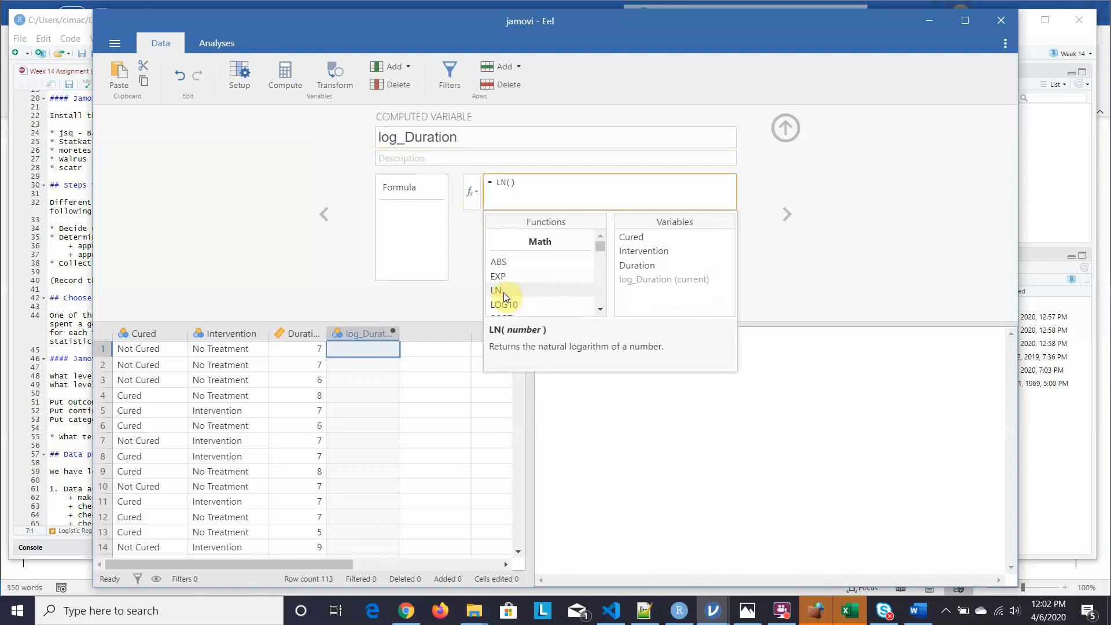
pyautogui.doubleClick(642, 266)
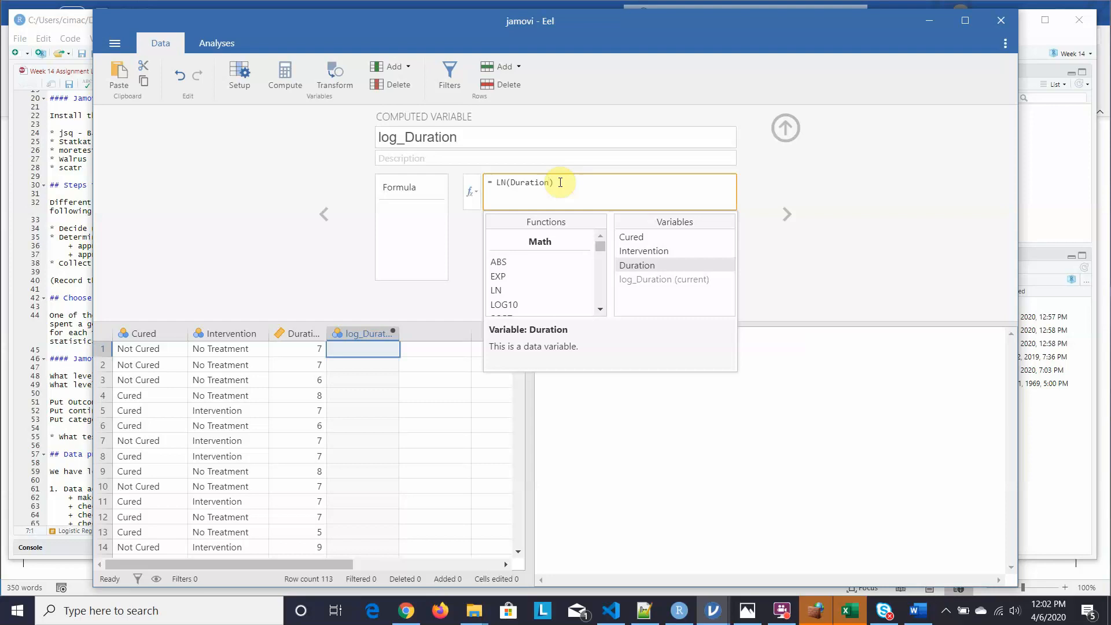
pyautogui.press('Return')
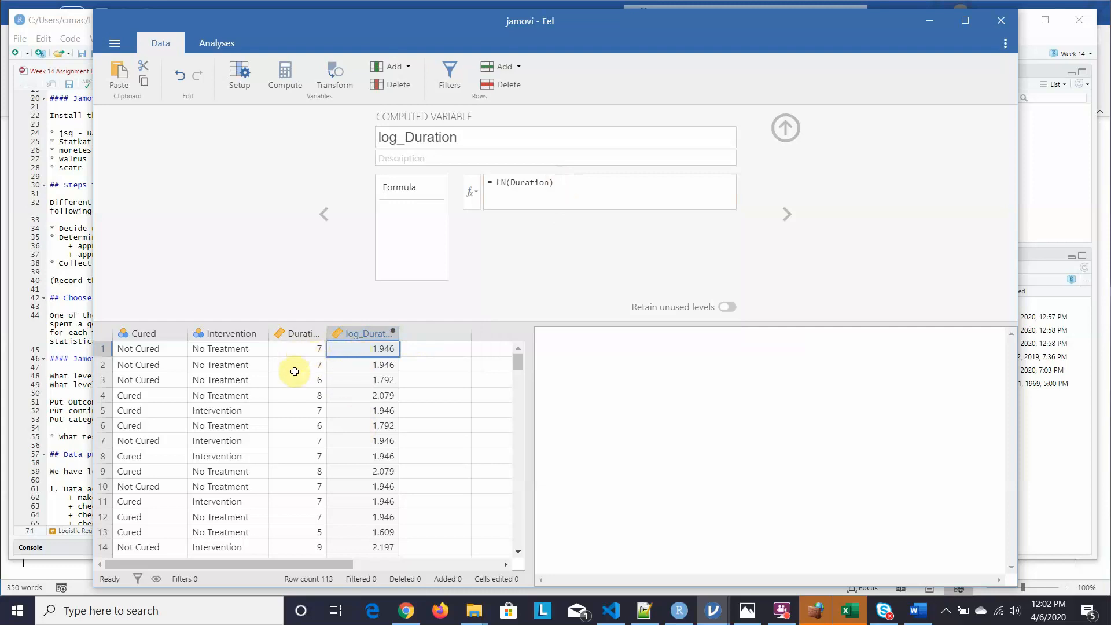
# Rename the computed variable from log_Duration to ln_Duration.
pyautogui.click(392, 137)
pyautogui.click(393, 138)
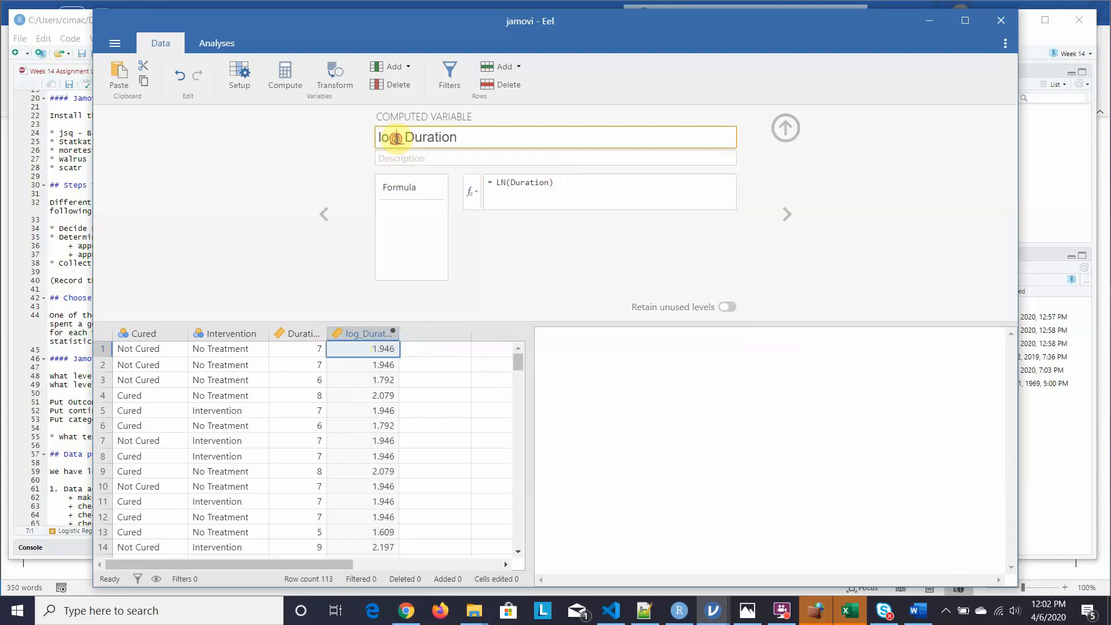
pyautogui.doubleClick(394, 138)
pyautogui.click(395, 138)
pyautogui.press('BackSpace')
pyautogui.press('BackSpace')
pyautogui.write('n')
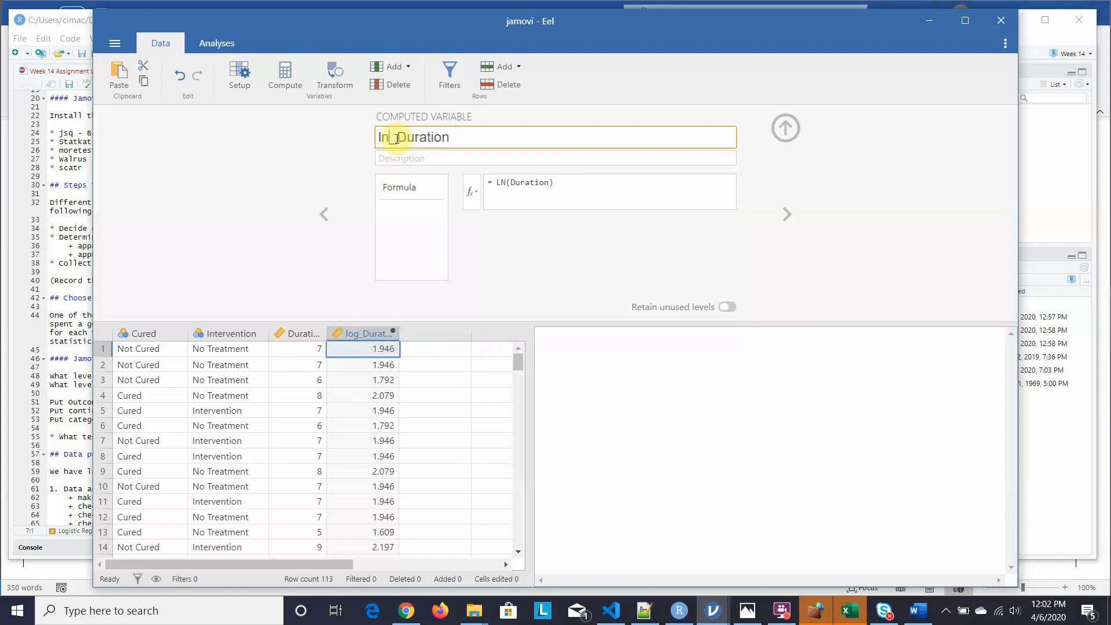
pyautogui.click(507, 292)
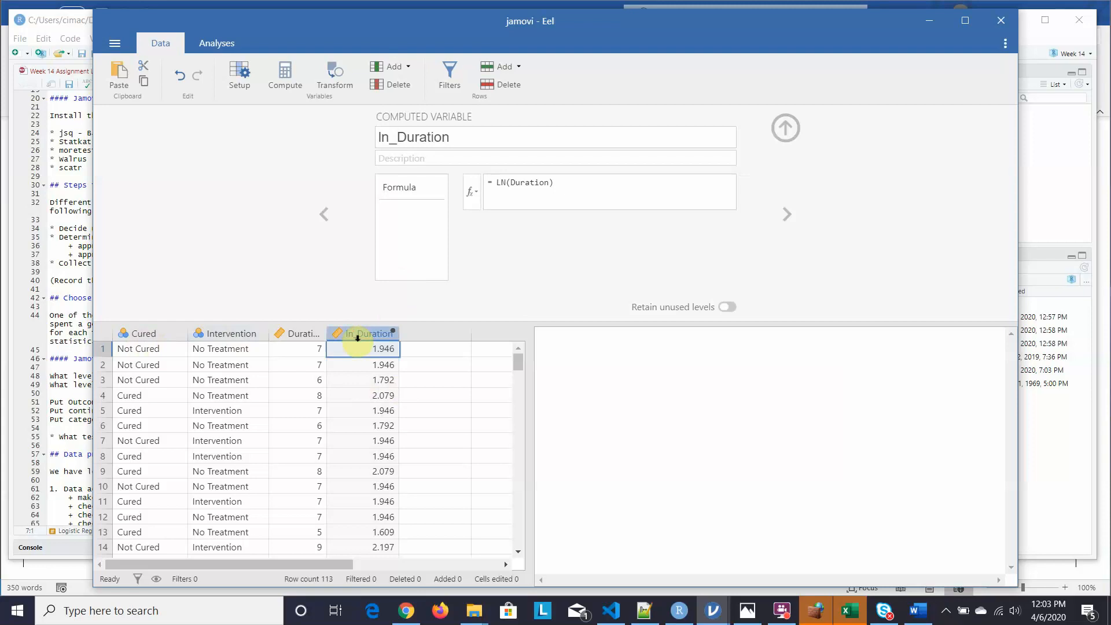
# Check the RStudio notebook and the Word answer sheet's questions, and return to the Eel dataset in jamovi.
pyautogui.click(17, 206)
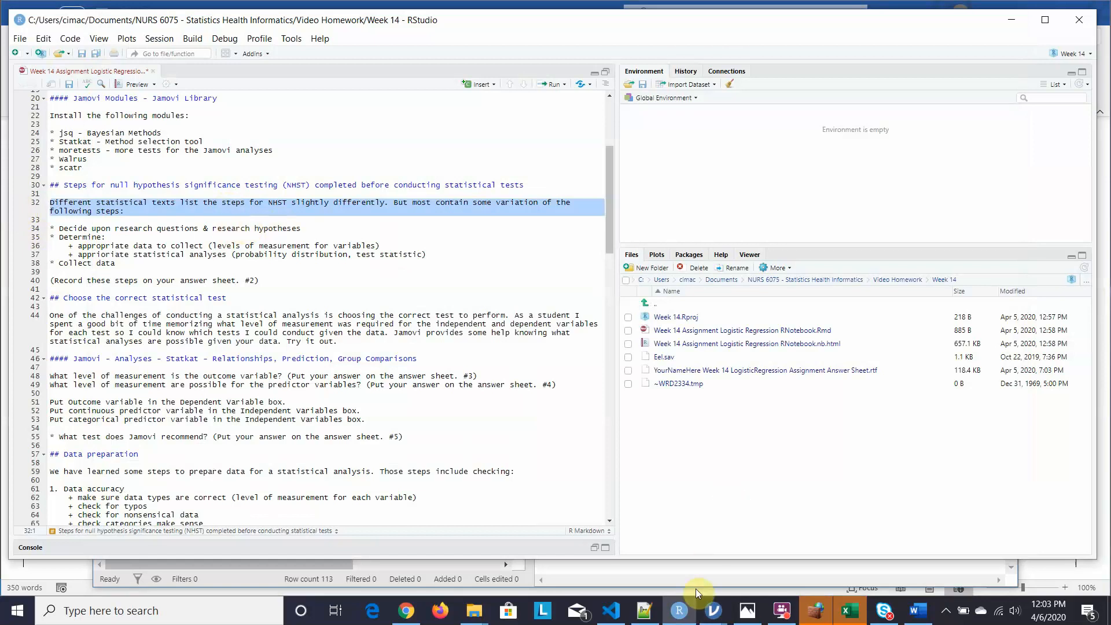
pyautogui.click(921, 613)
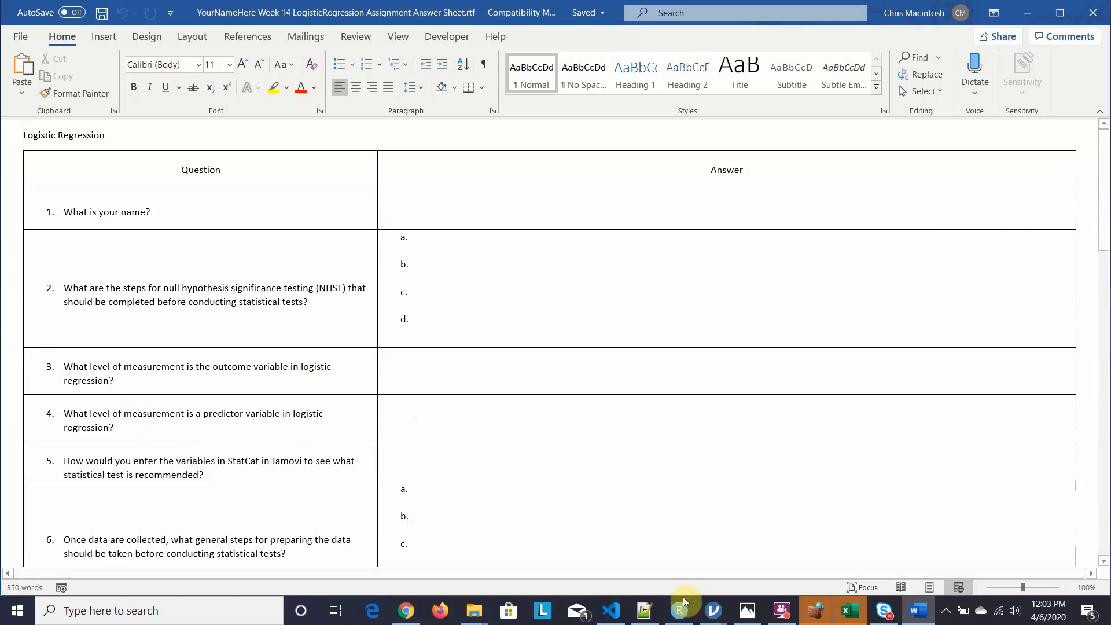
pyautogui.moveTo(682, 605)
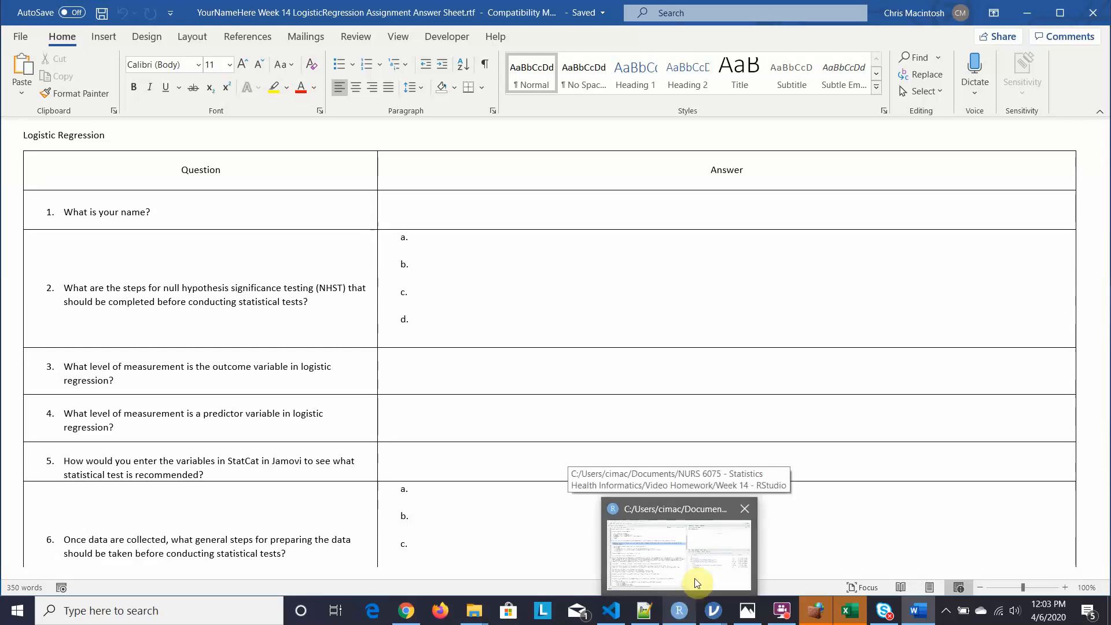
pyautogui.click(694, 581)
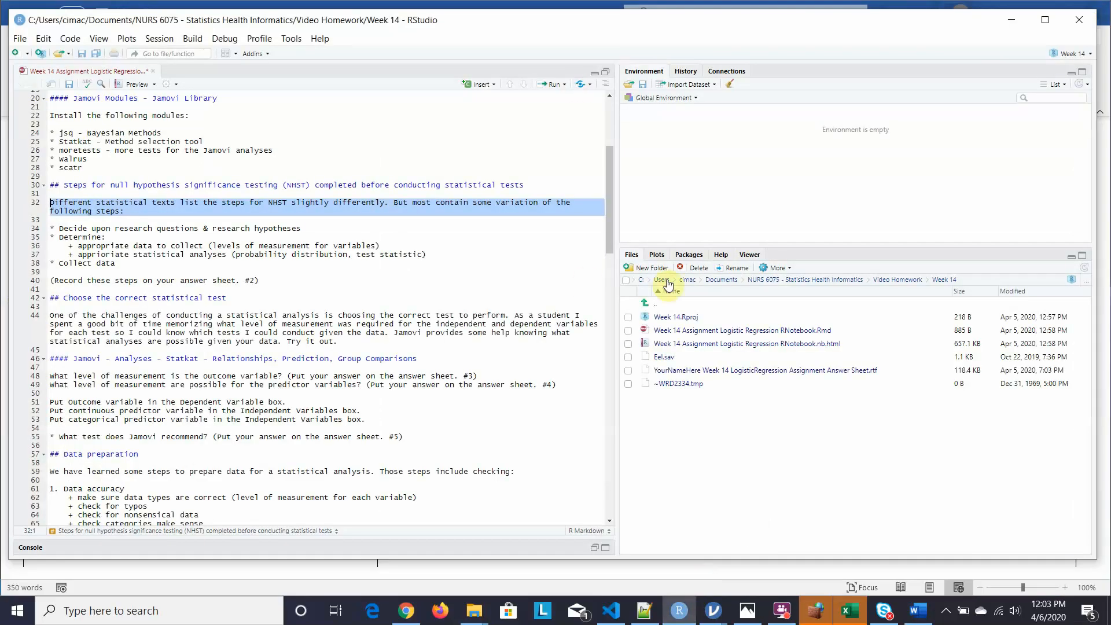
pyautogui.moveTo(713, 611)
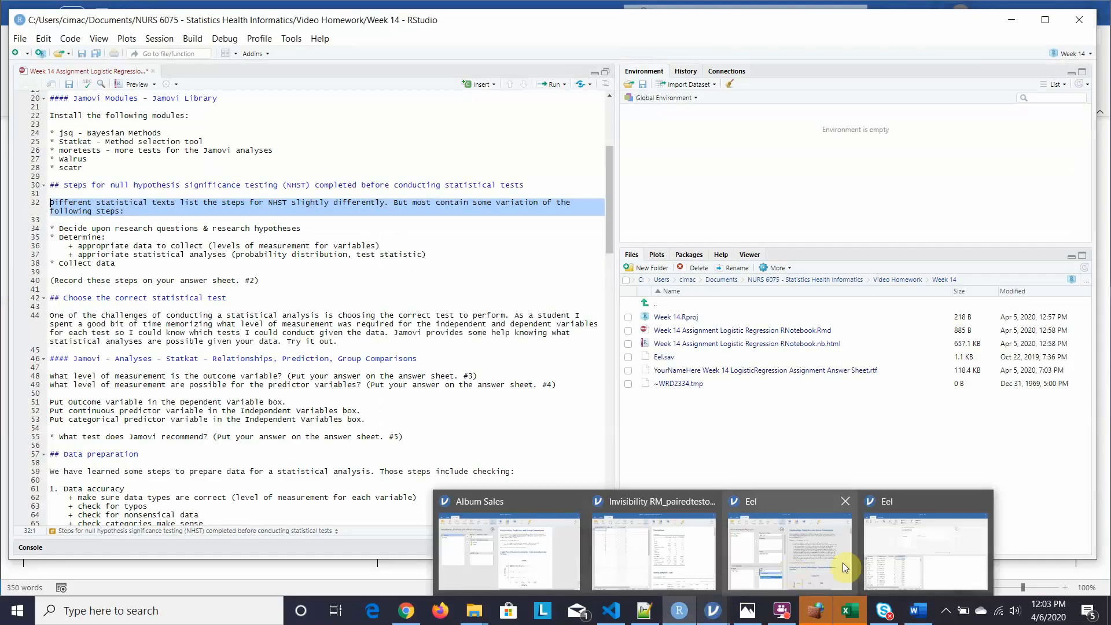
pyautogui.click(889, 565)
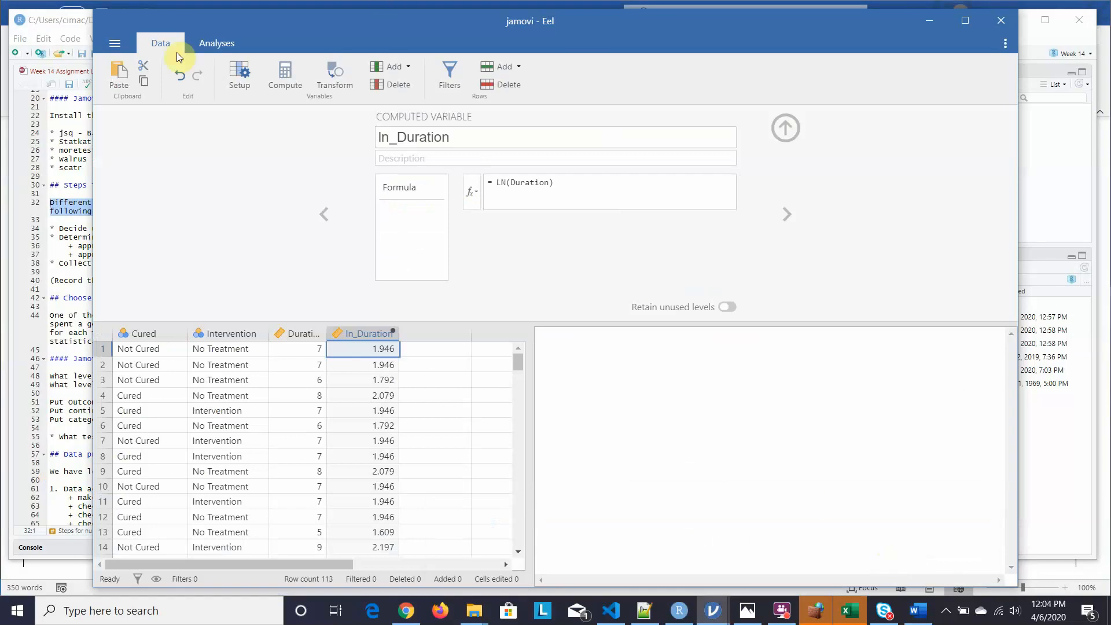
# Start Statkat's Relationships, Prediction, and Group Comparisons analysis and assign Cured as the dependent variable.
pyautogui.click(211, 45)
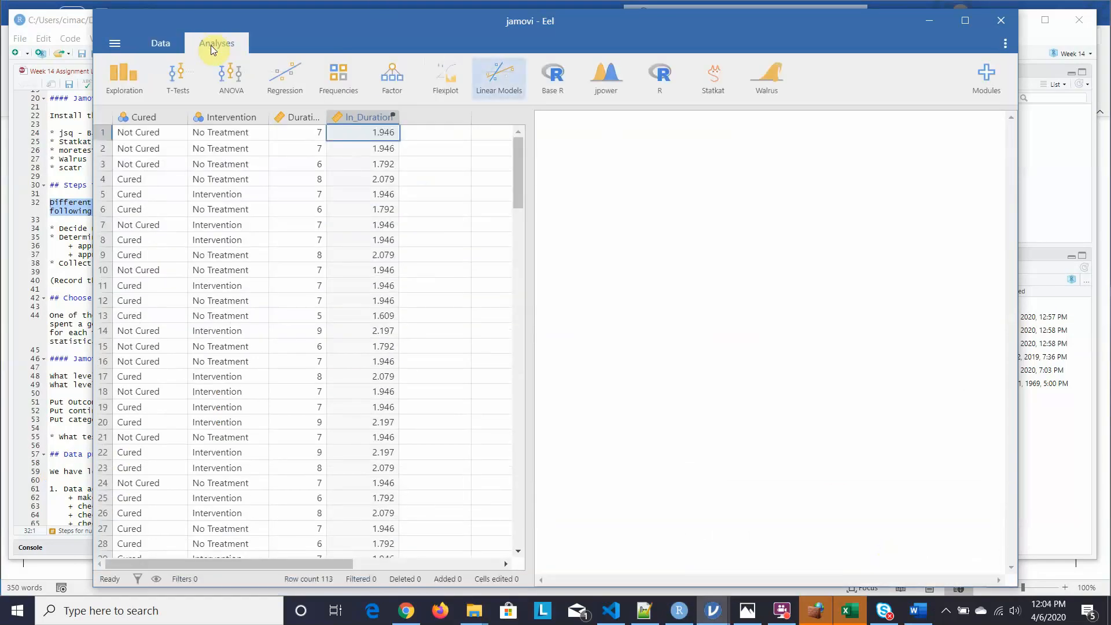
pyautogui.click(713, 81)
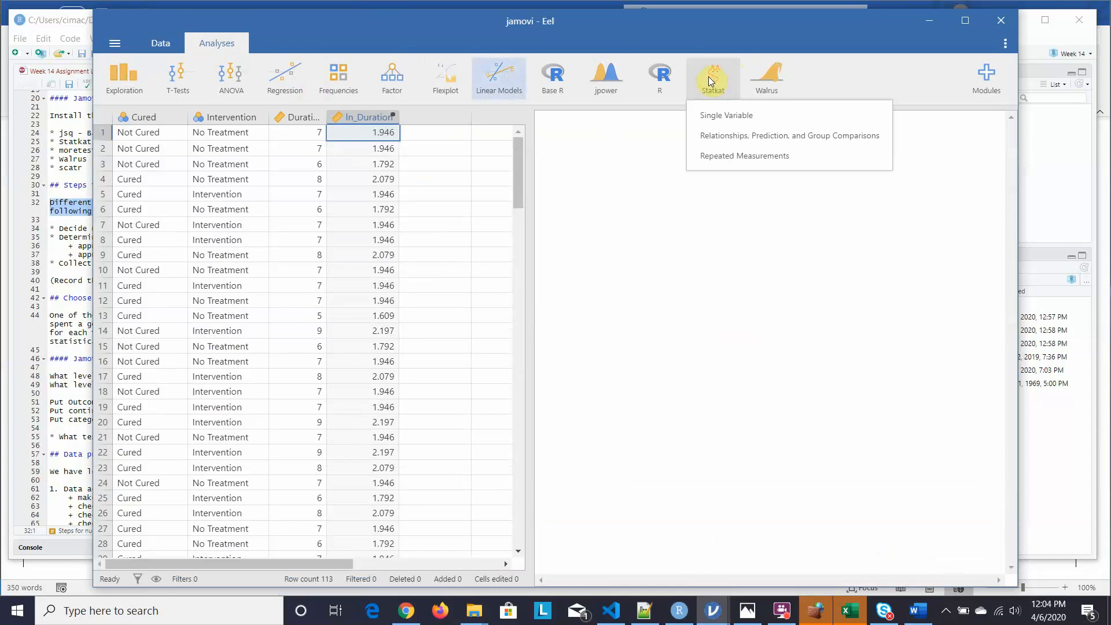
pyautogui.click(811, 139)
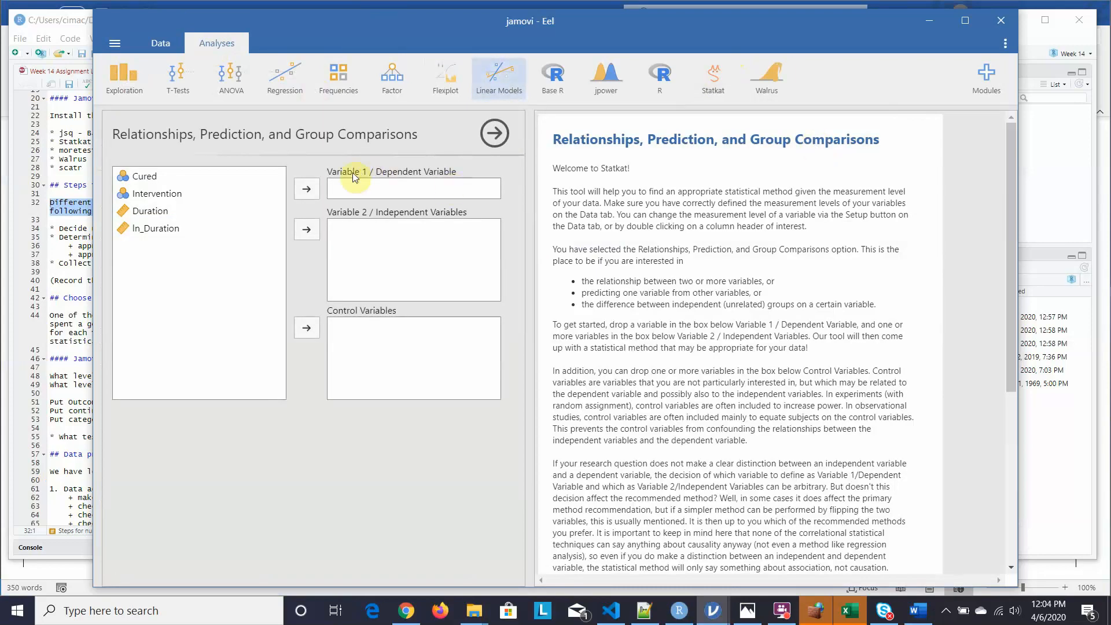
pyautogui.click(140, 175)
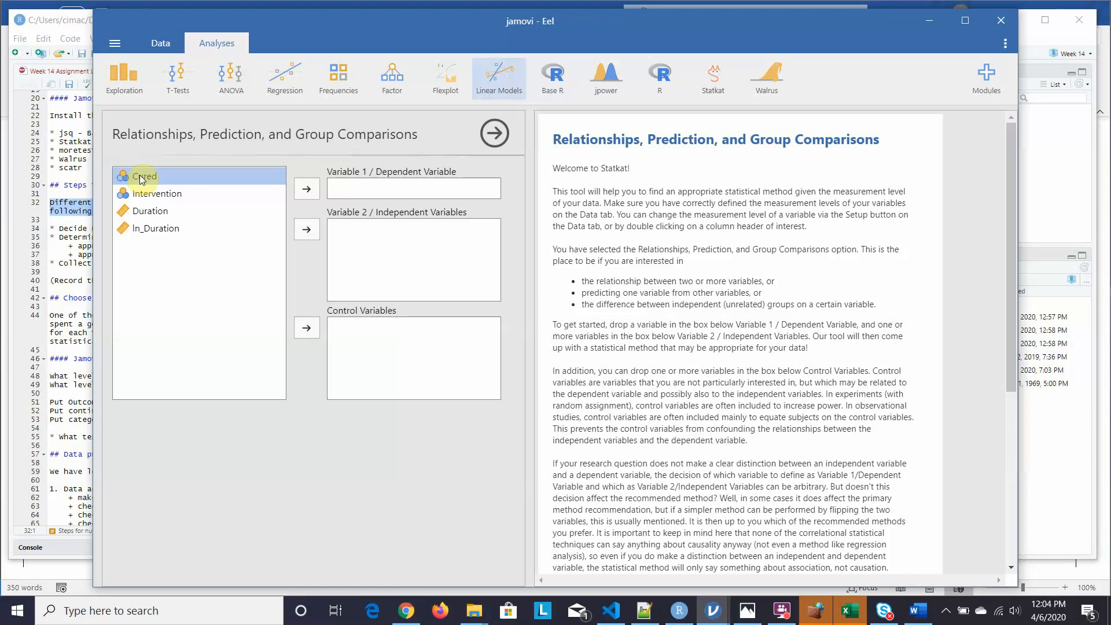
pyautogui.click(303, 190)
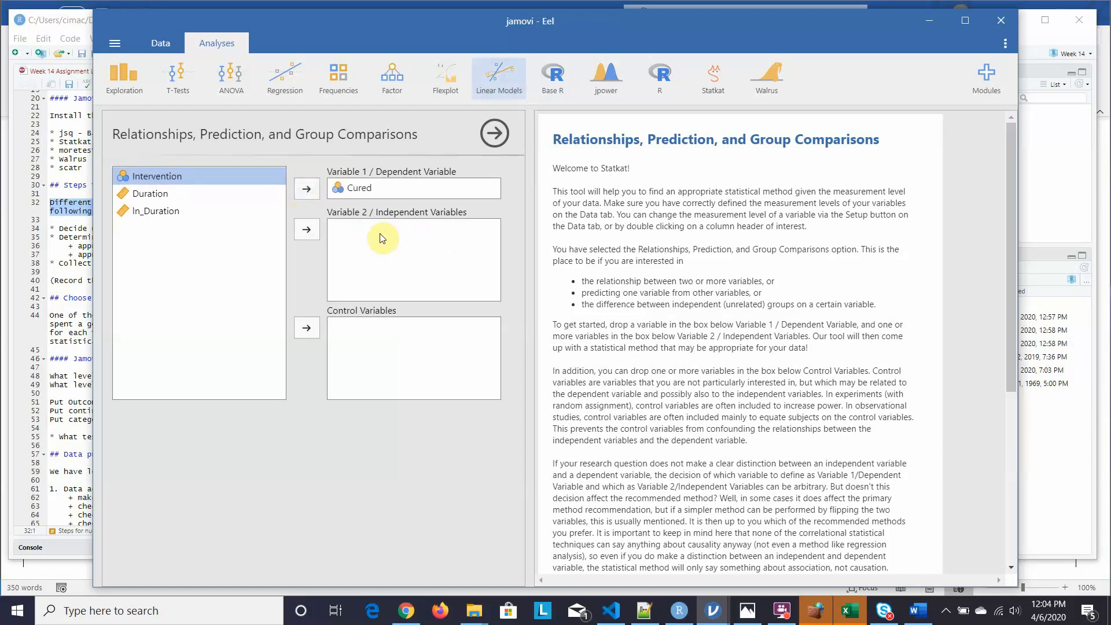
# Add Intervention and Duration as independent variables and review the recommended method and scatter plots.
pyautogui.click(305, 230)
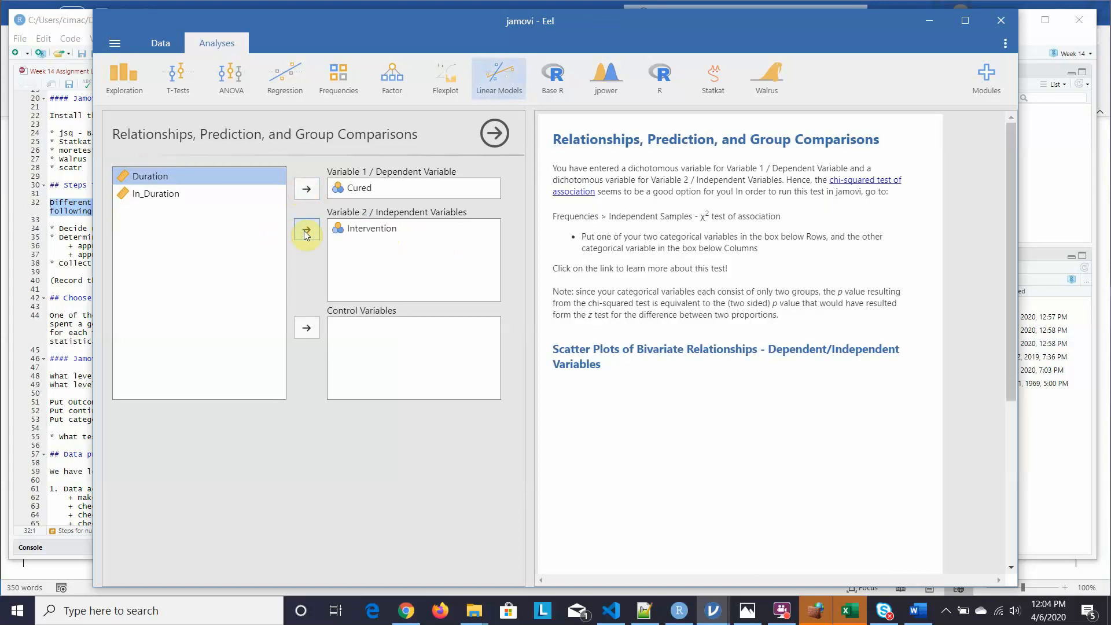
pyautogui.click(305, 231)
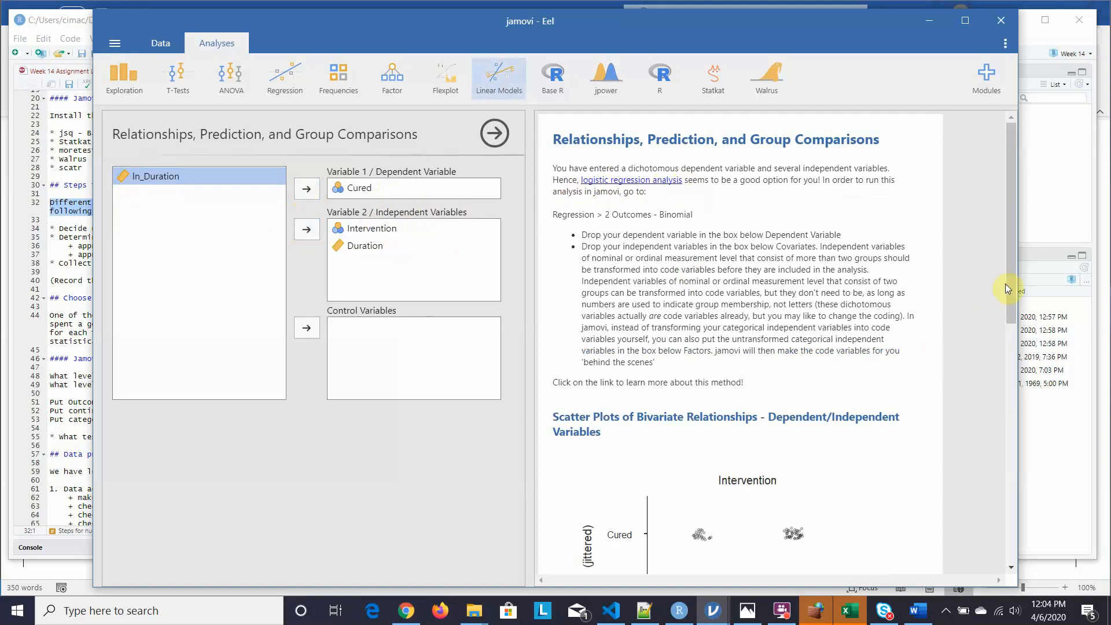
pyautogui.moveTo(1008, 283); pyautogui.dragTo(1017, 409)
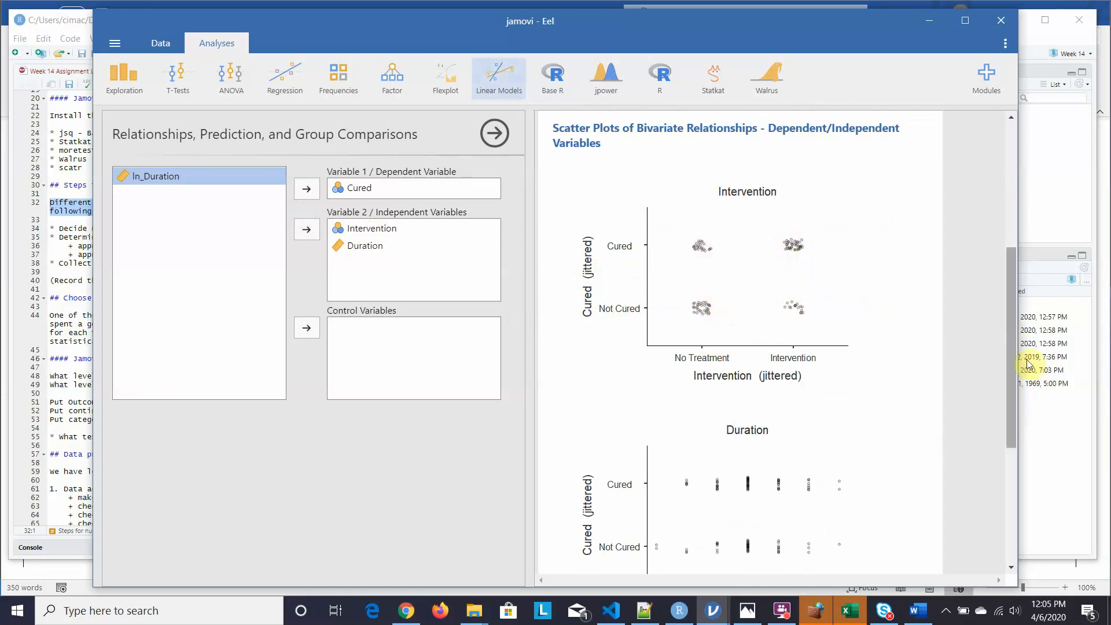
pyautogui.moveTo(1012, 341); pyautogui.dragTo(1012, 391)
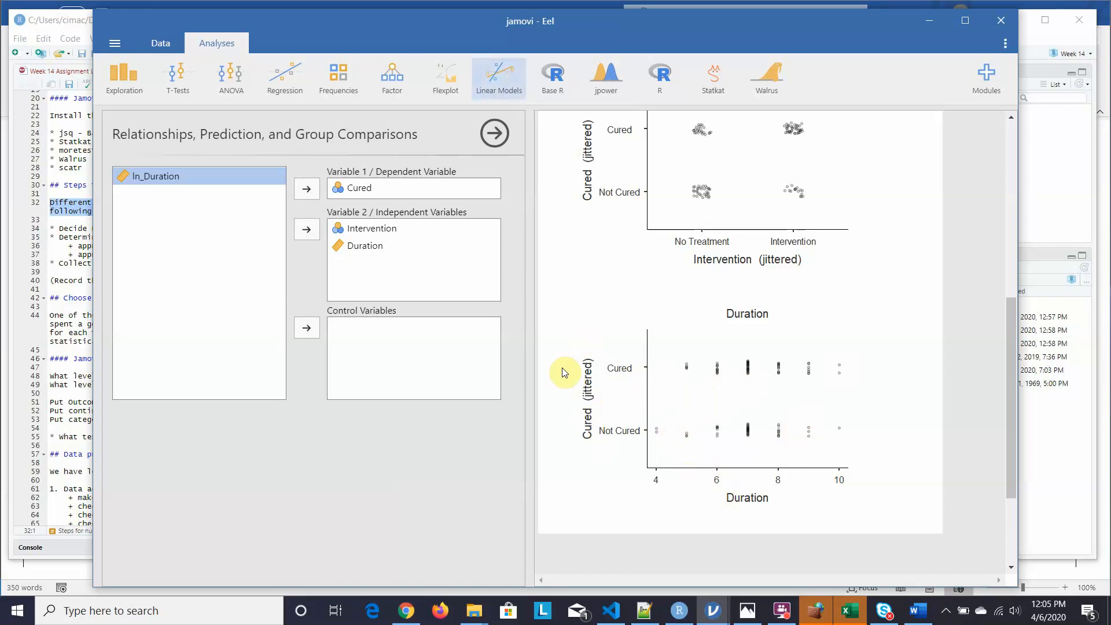
# Create a Descriptives analysis of Cured and Intervention with frequency tables, leaving out the mean and median.
pyautogui.click(111, 77)
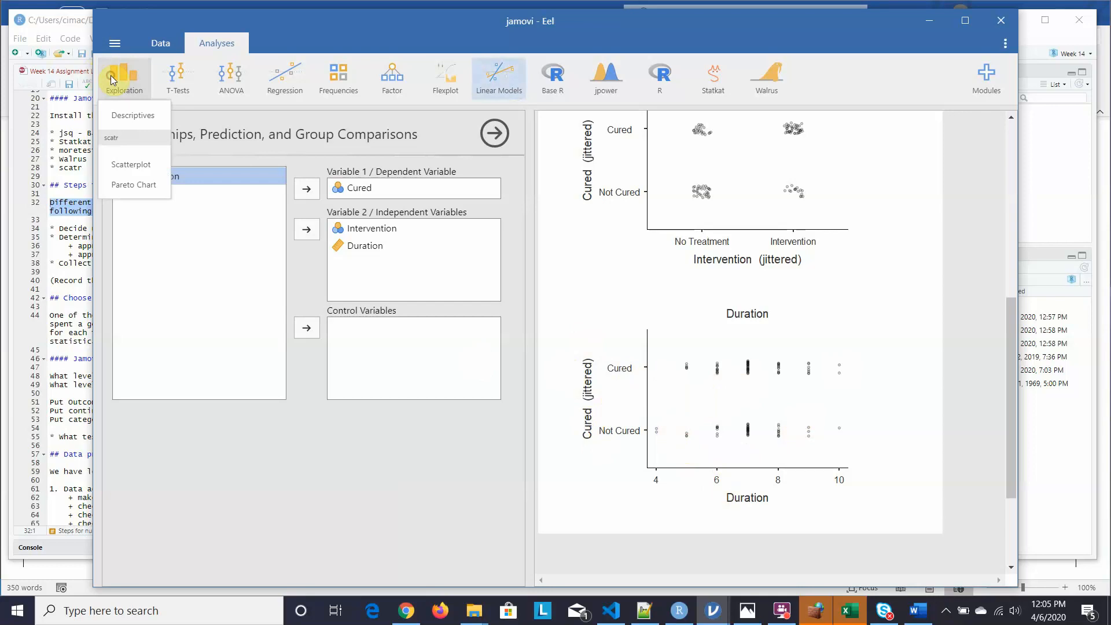
pyautogui.click(125, 114)
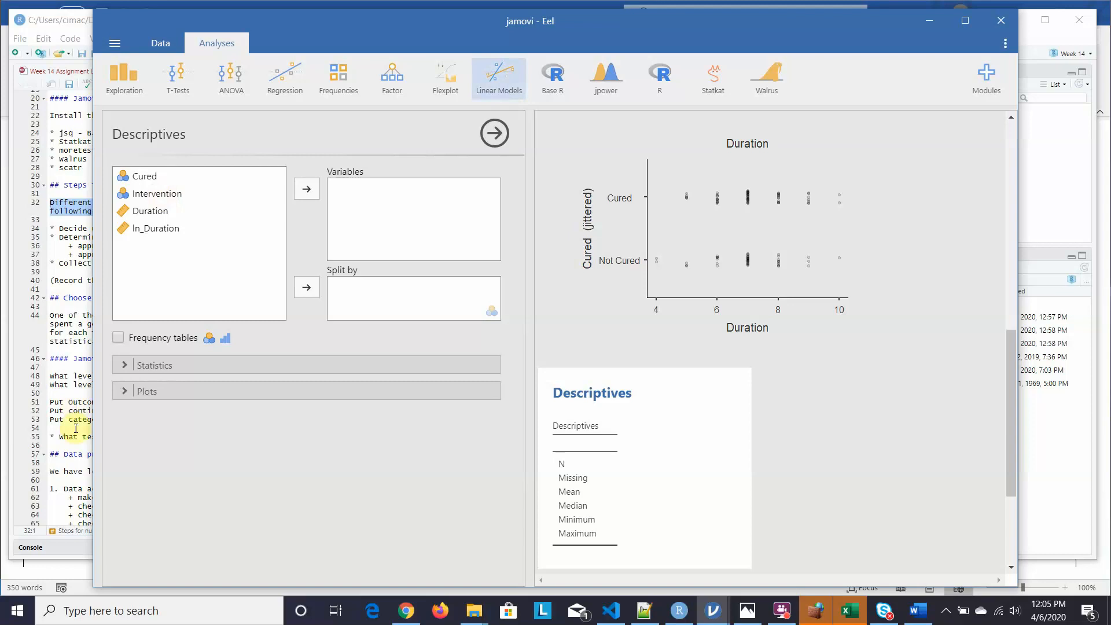
pyautogui.click(145, 180)
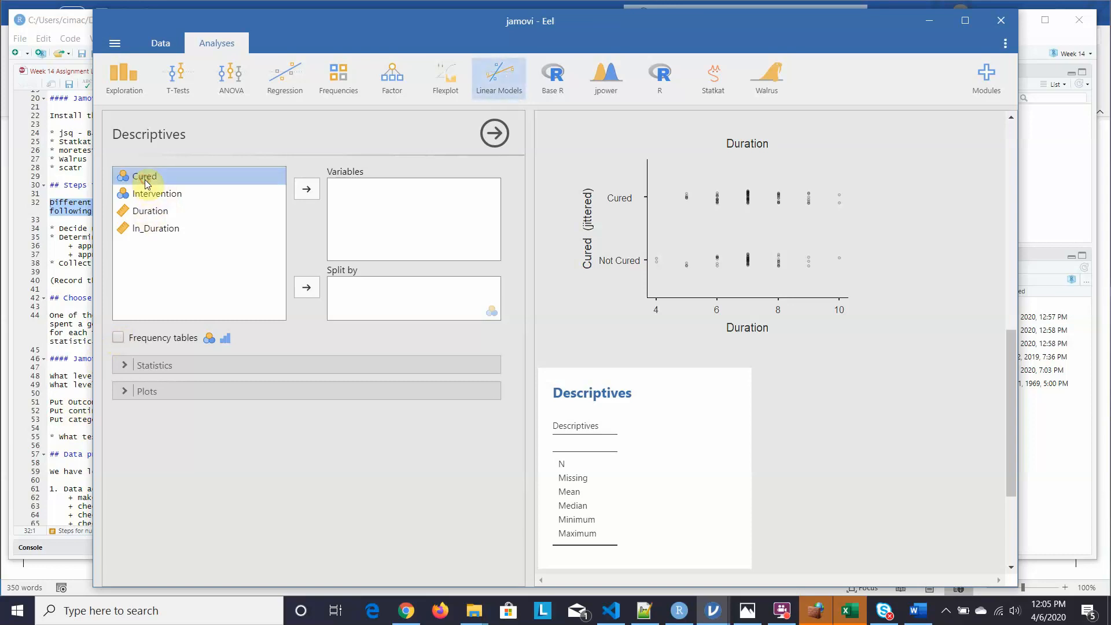
pyautogui.click(308, 190)
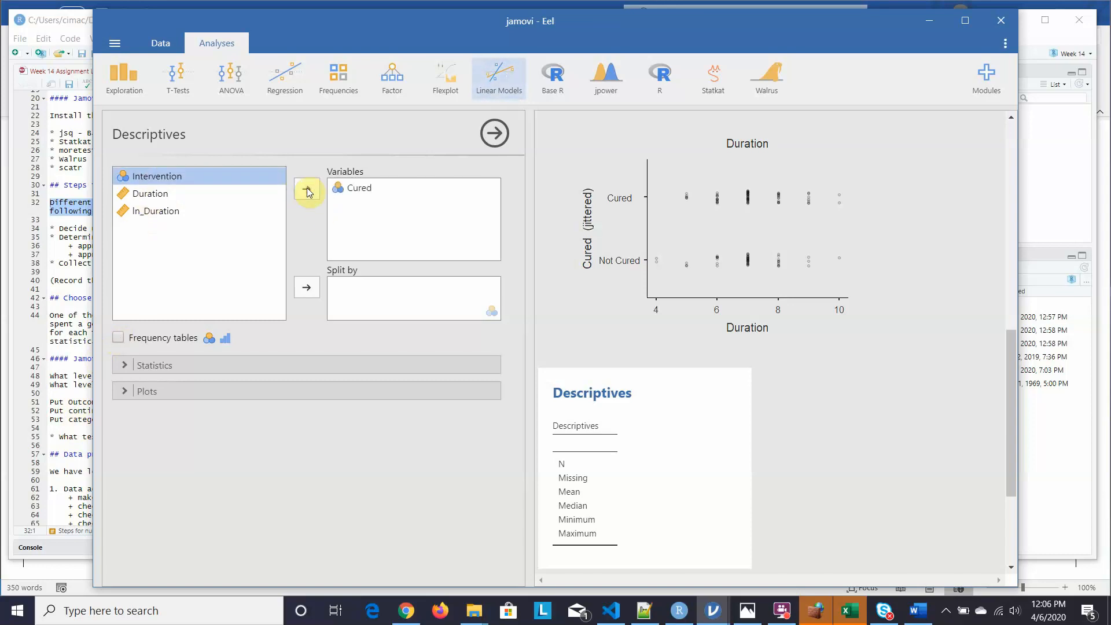
pyautogui.click(306, 189)
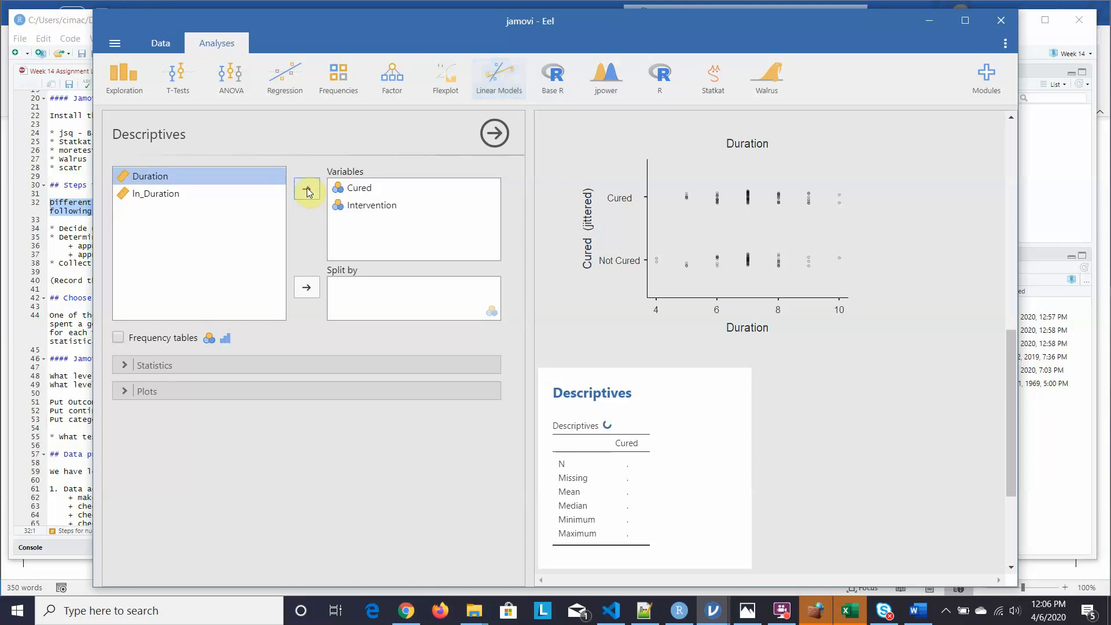
pyautogui.click(118, 338)
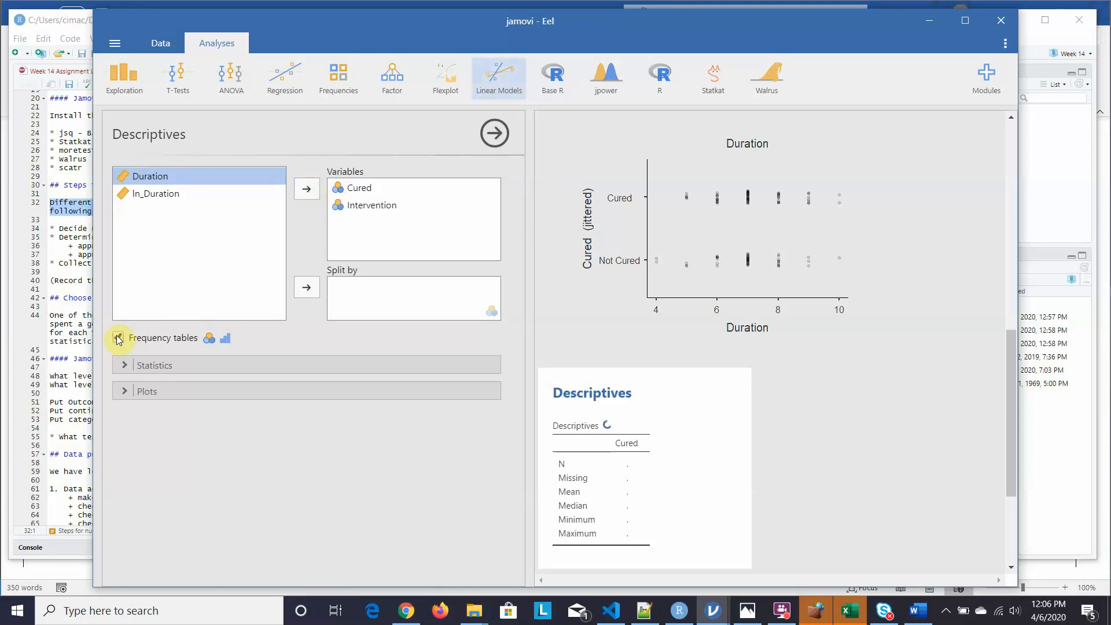
pyautogui.click(121, 365)
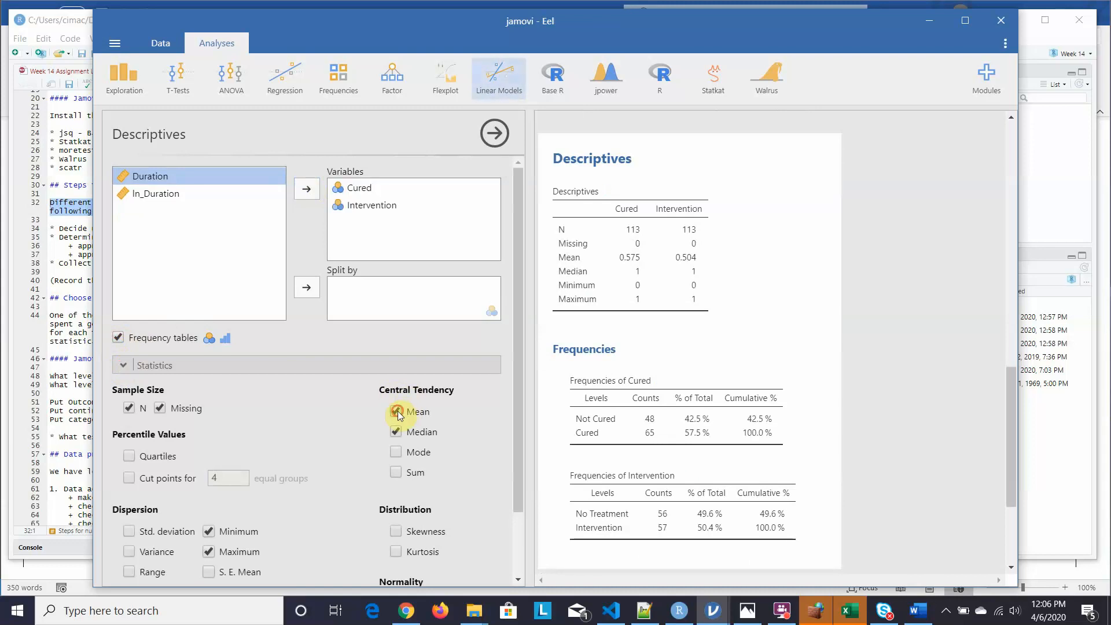
pyautogui.click(396, 431)
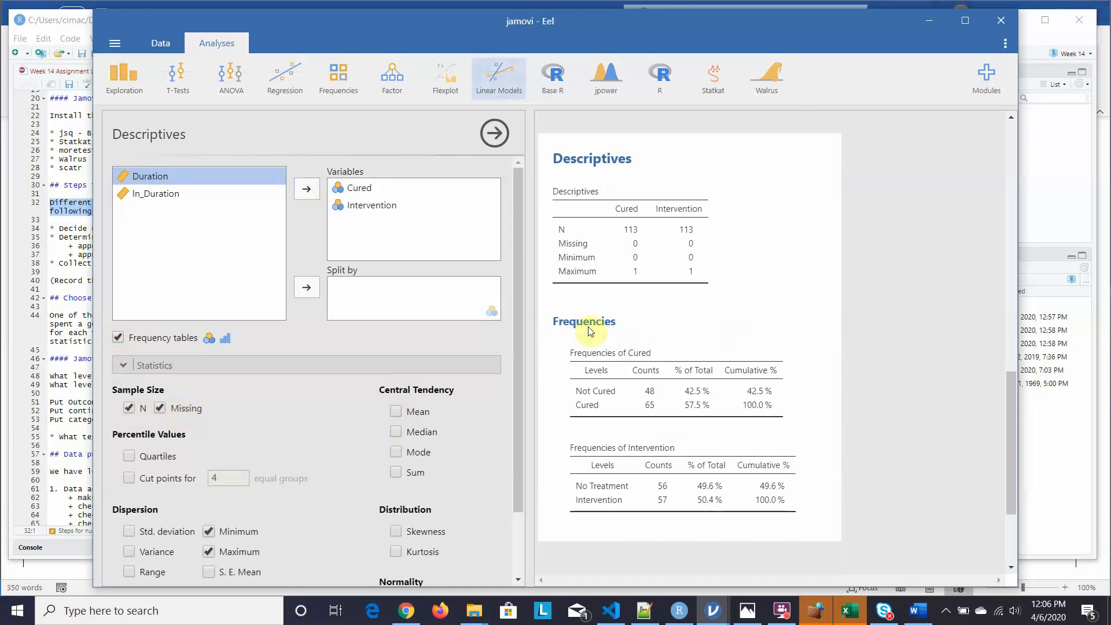
# Add bar plots to the Cured and Intervention descriptives, check the output, and close the analysis options.
pyautogui.moveTo(520, 314); pyautogui.dragTo(523, 409)
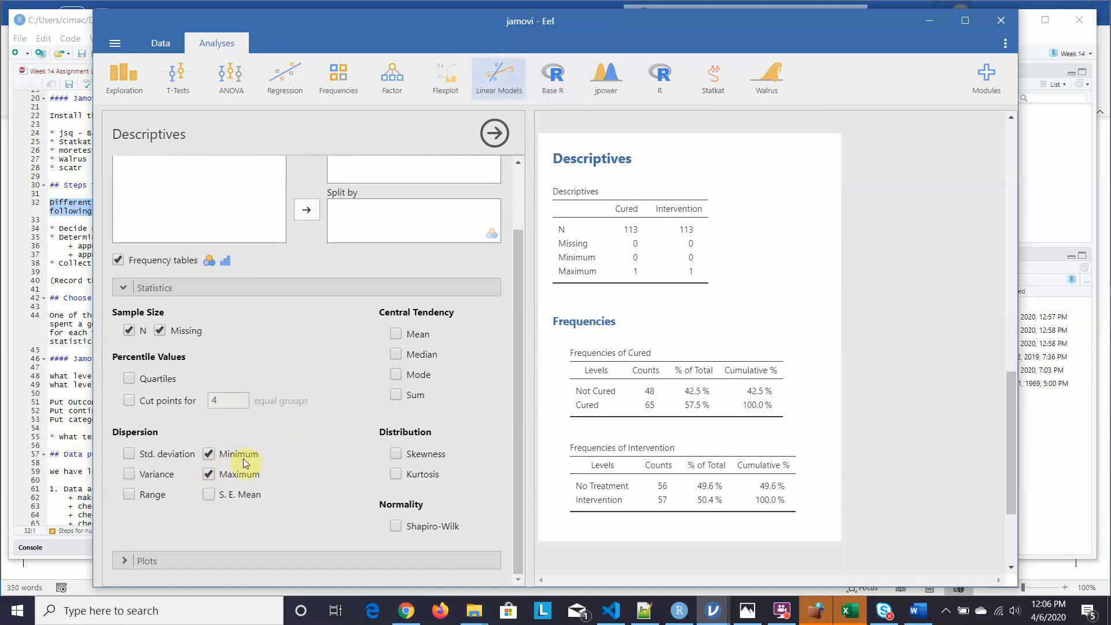
pyautogui.click(124, 559)
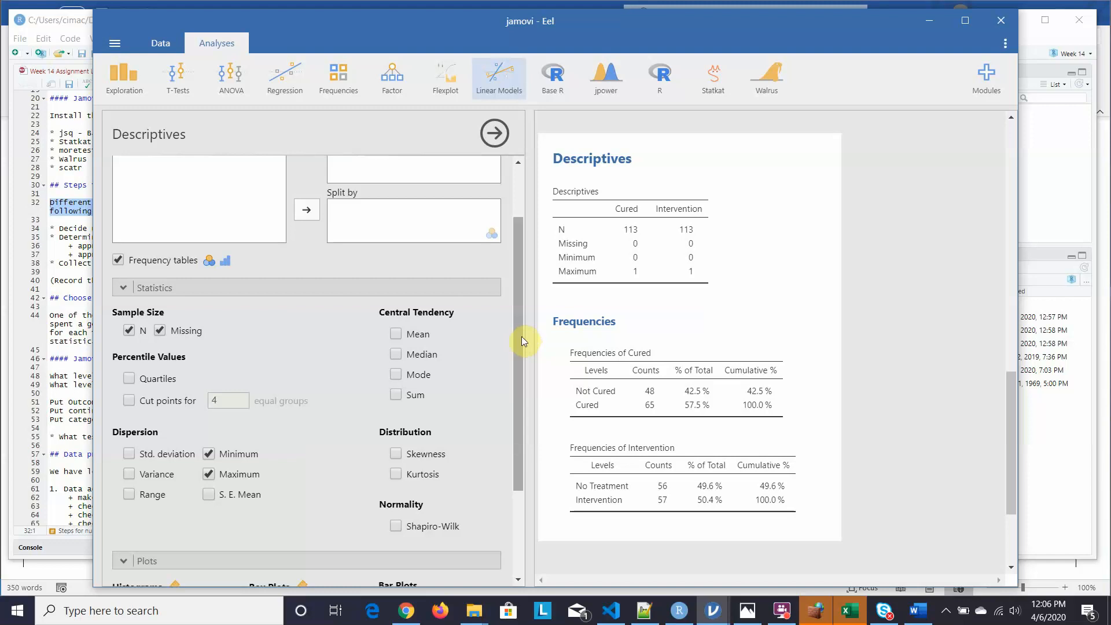
pyautogui.moveTo(516, 337); pyautogui.dragTo(519, 502)
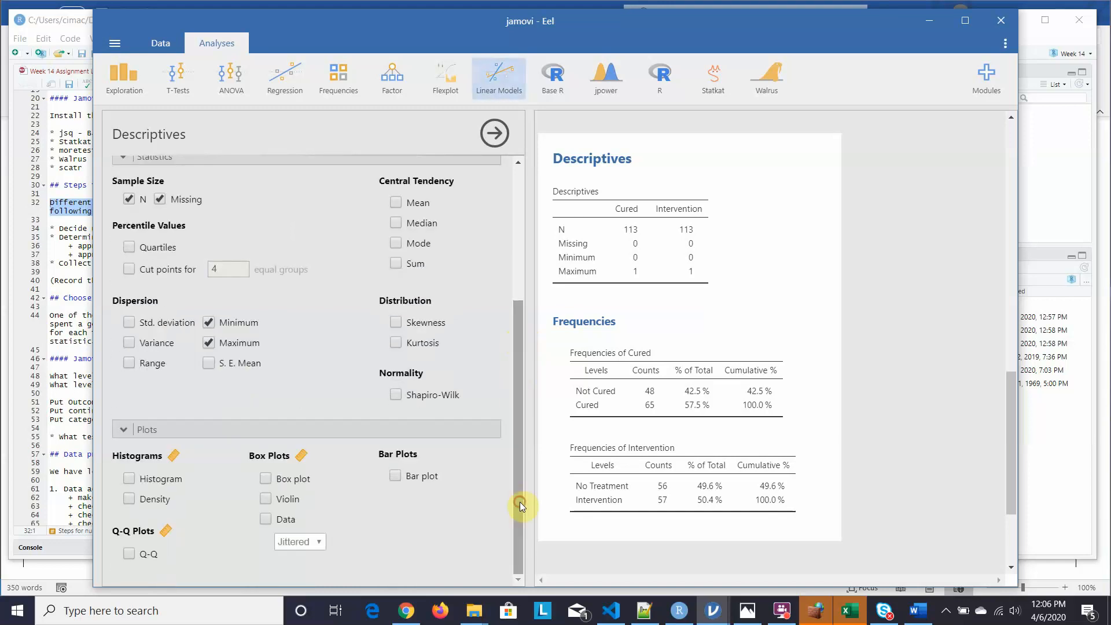
pyautogui.click(396, 475)
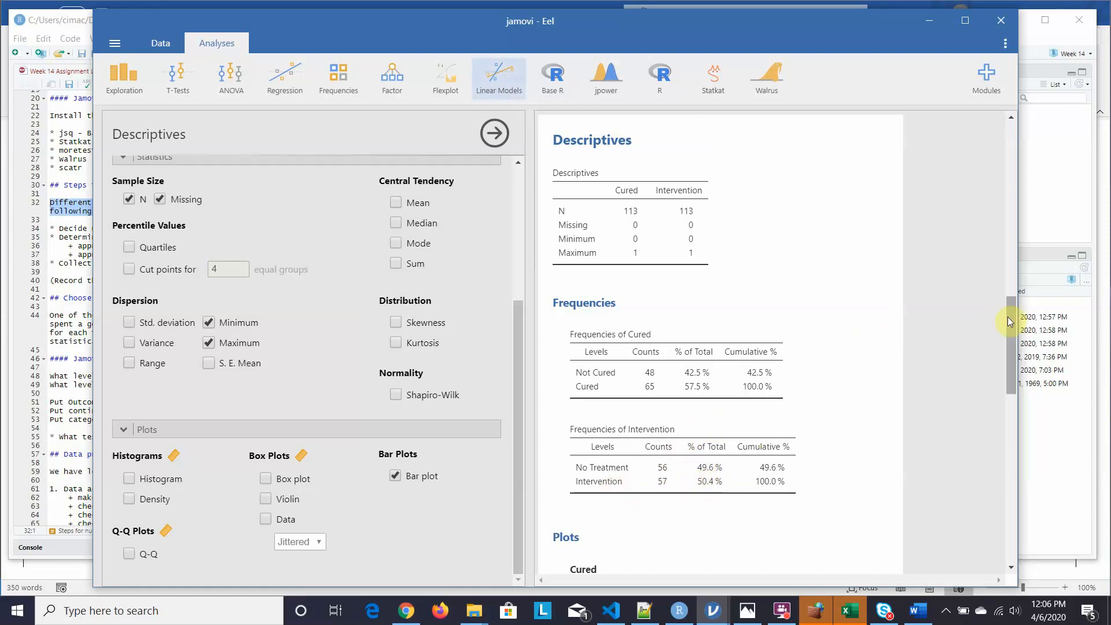
pyautogui.moveTo(1008, 318); pyautogui.dragTo(1027, 290)
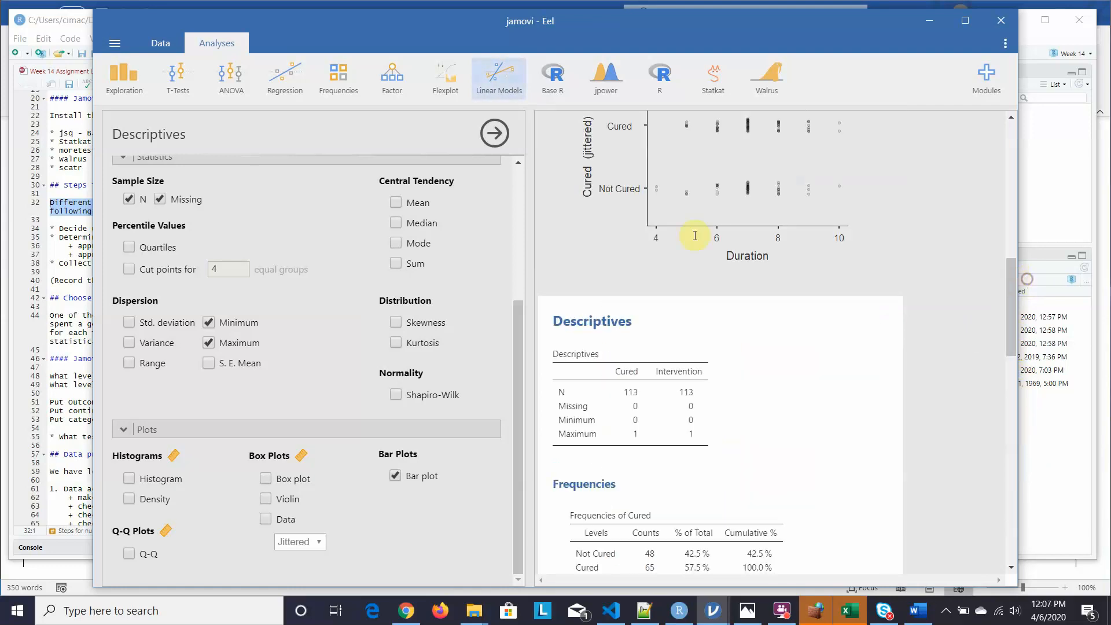
pyautogui.moveTo(514, 351); pyautogui.dragTo(523, 158)
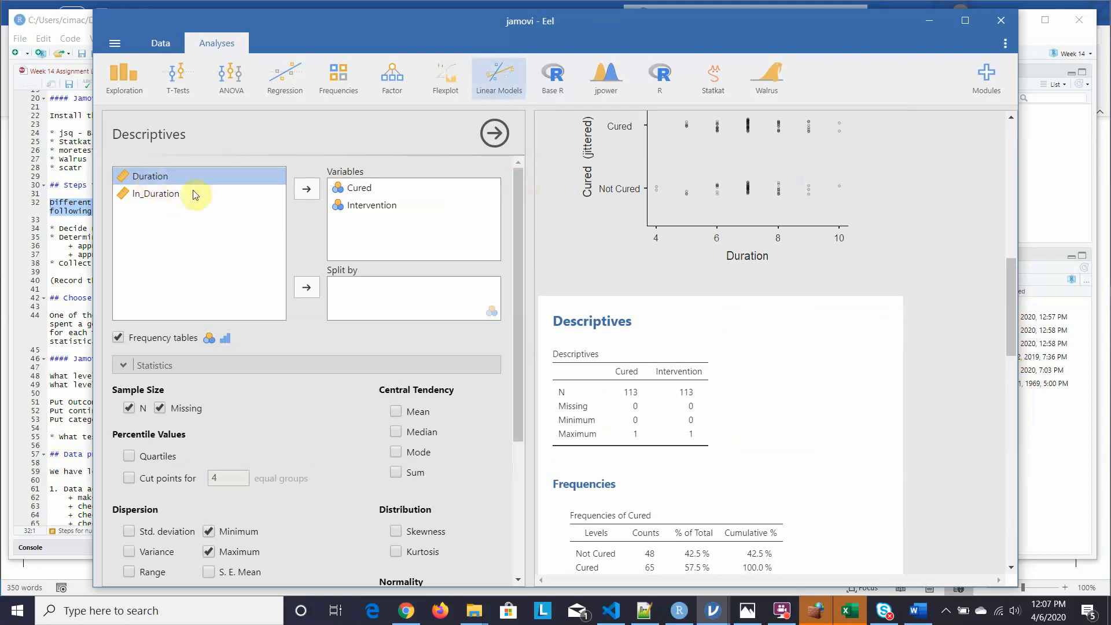
pyautogui.click(496, 129)
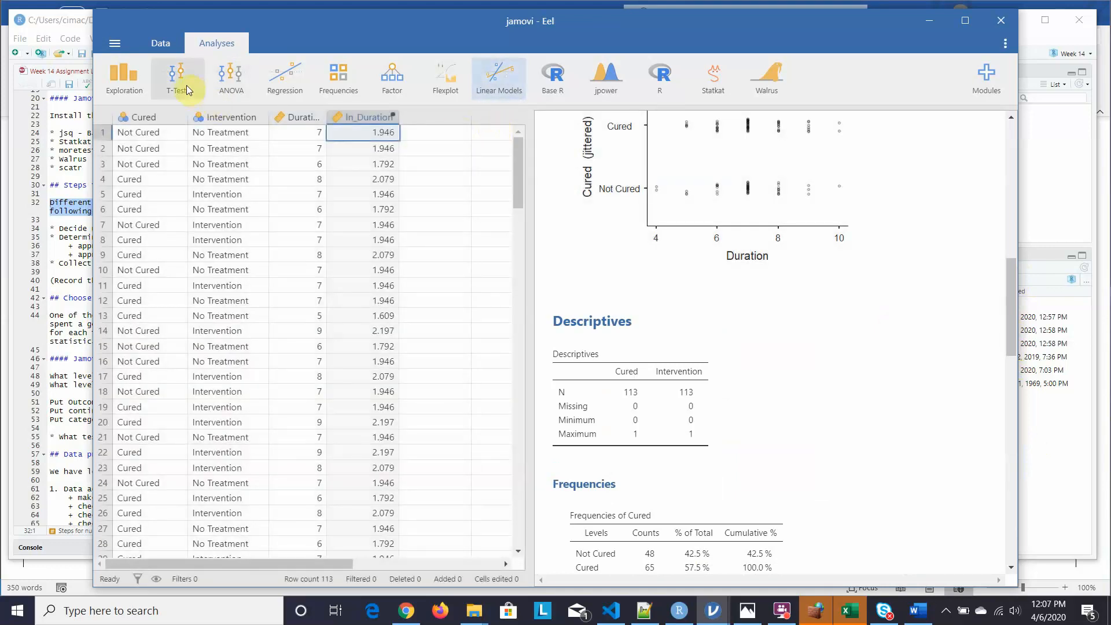
# Create a separate Descriptives analysis of Duration and add standard deviation, skewness and the Shapiro-Wilk test.
pyautogui.click(103, 89)
pyautogui.click(124, 116)
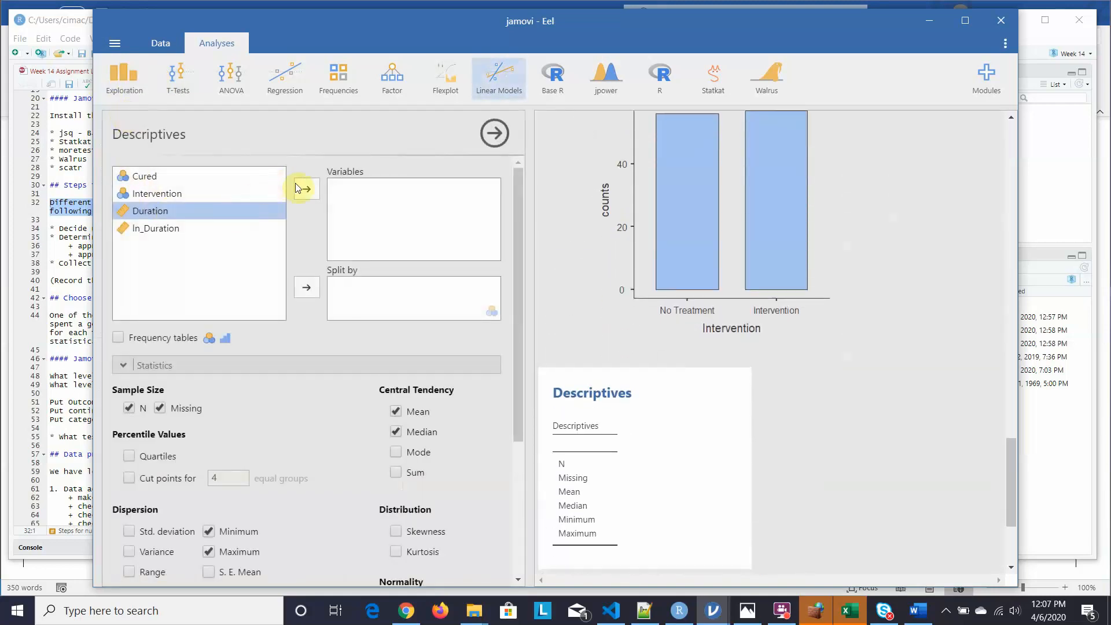
pyautogui.click(307, 189)
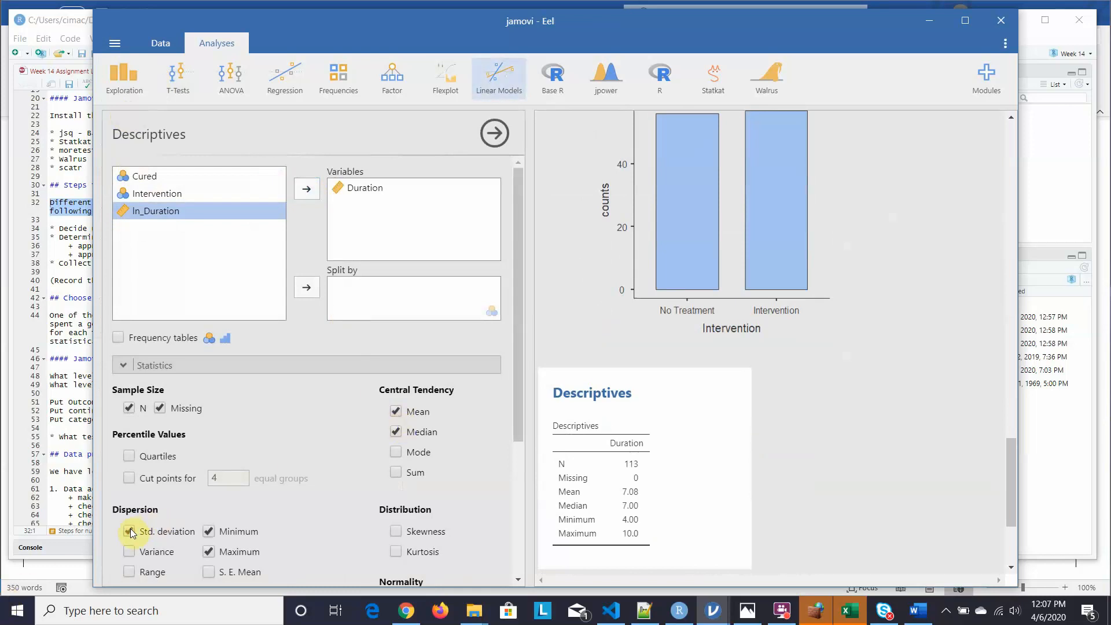
pyautogui.click(396, 532)
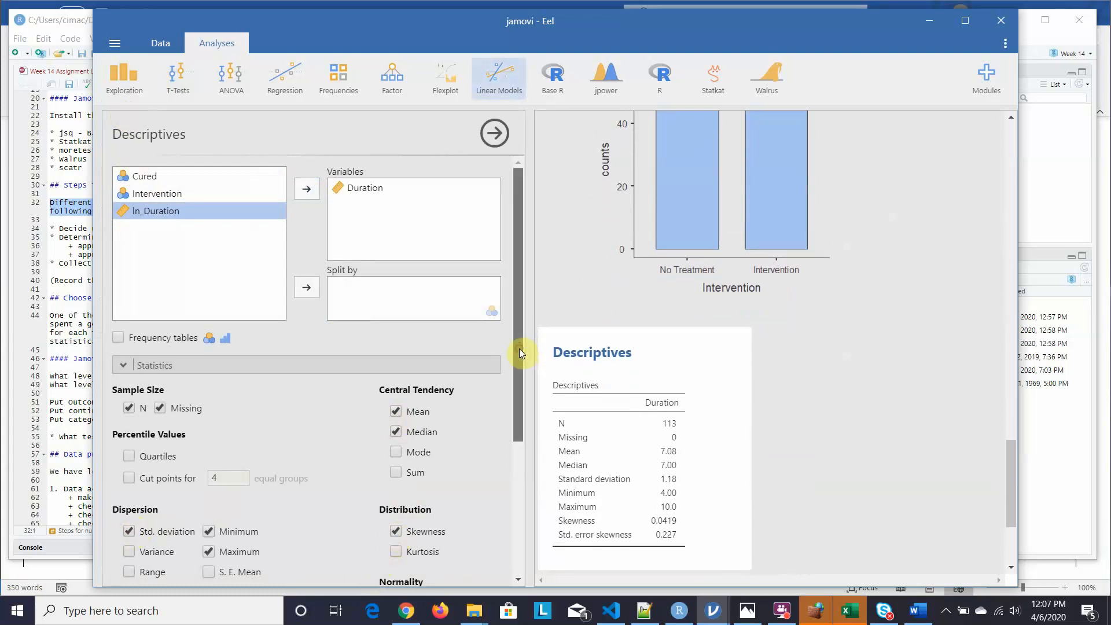
pyautogui.moveTo(519, 348); pyautogui.dragTo(528, 419)
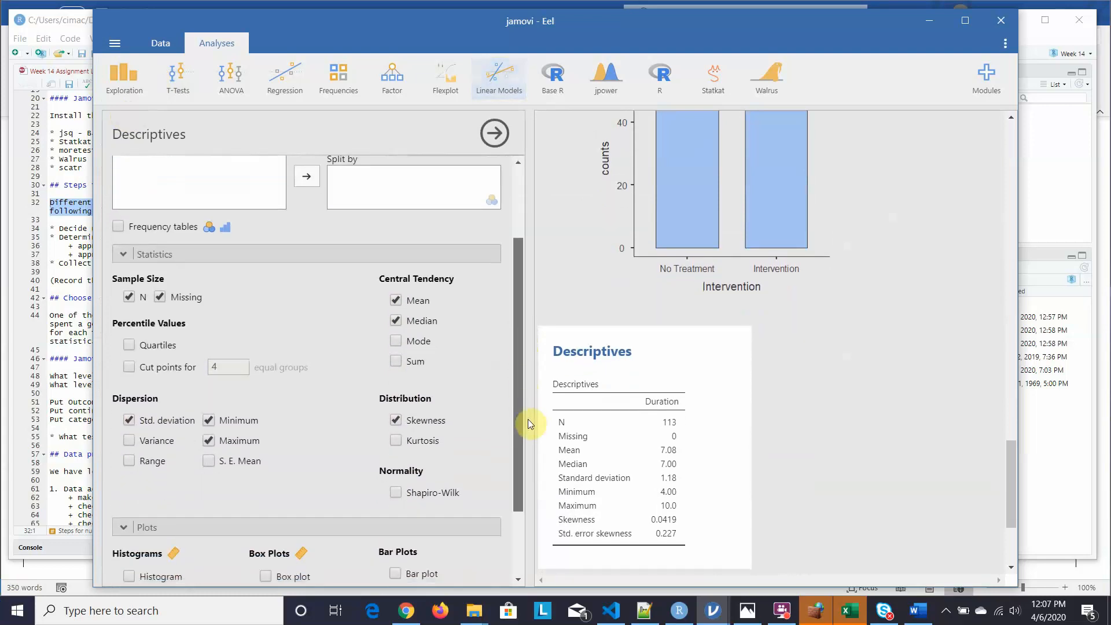
pyautogui.click(396, 493)
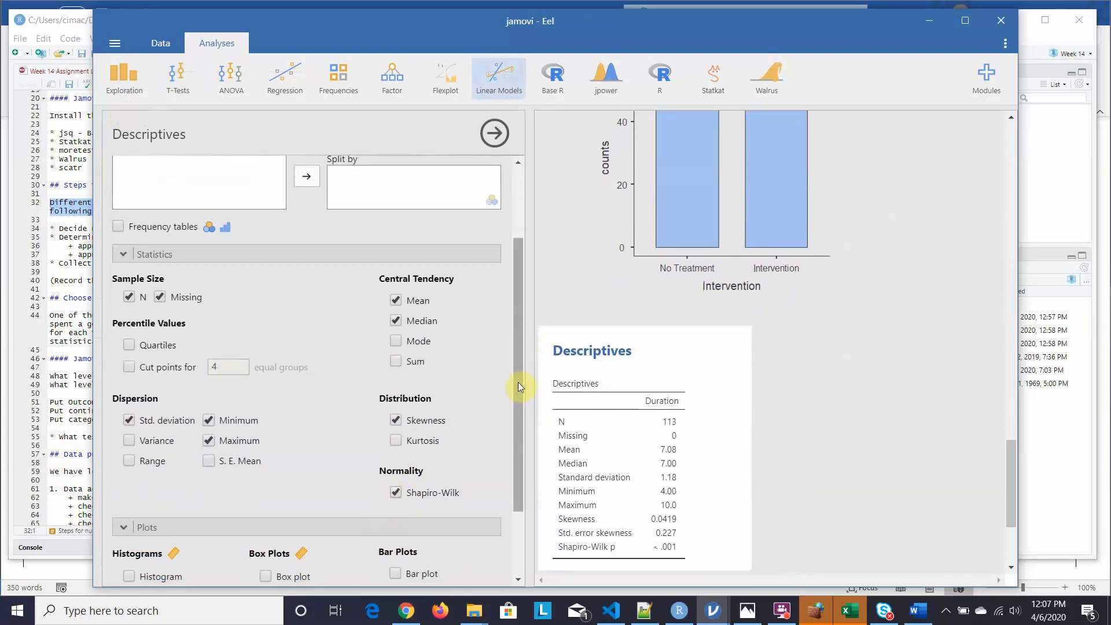
# Add a histogram and a box plot to the Duration descriptives and review the plots and statistics.
pyautogui.moveTo(518, 391); pyautogui.dragTo(529, 453)
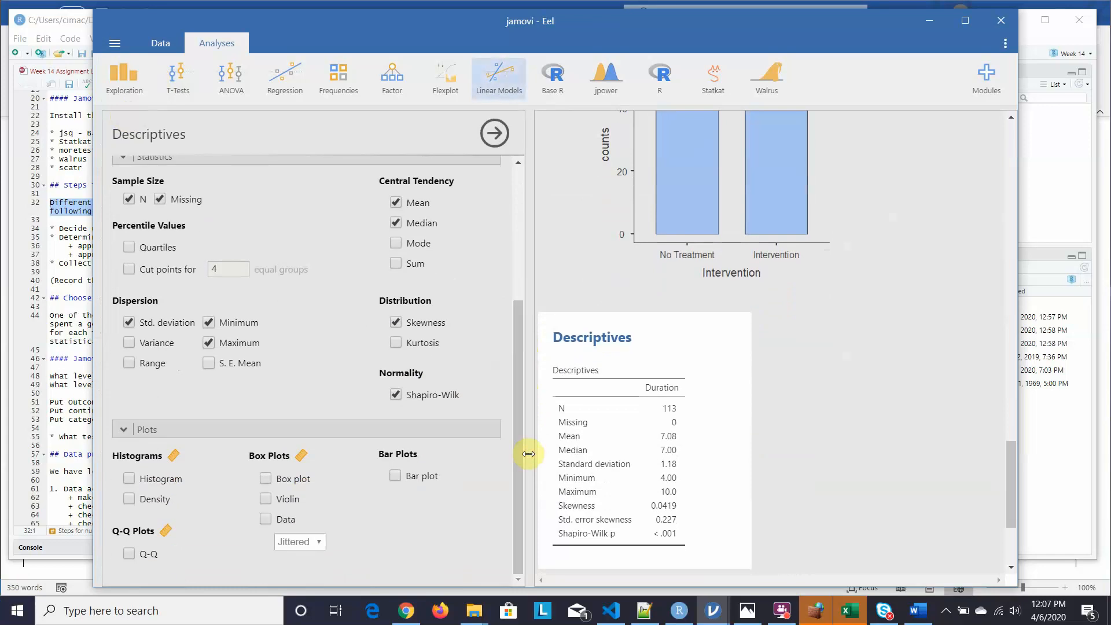
pyautogui.click(128, 479)
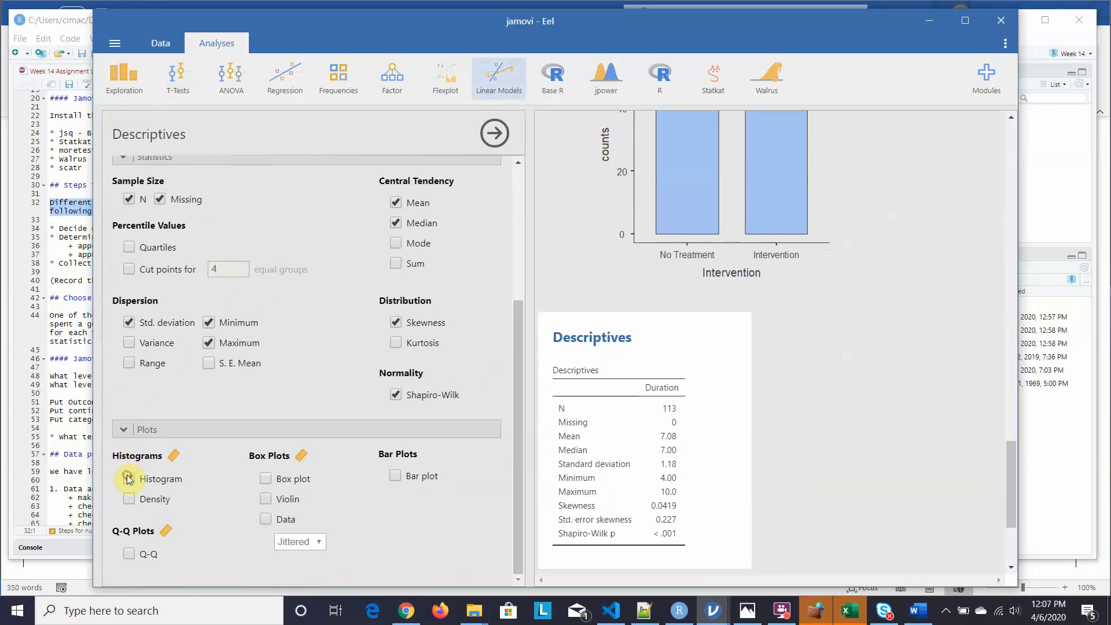
pyautogui.click(265, 479)
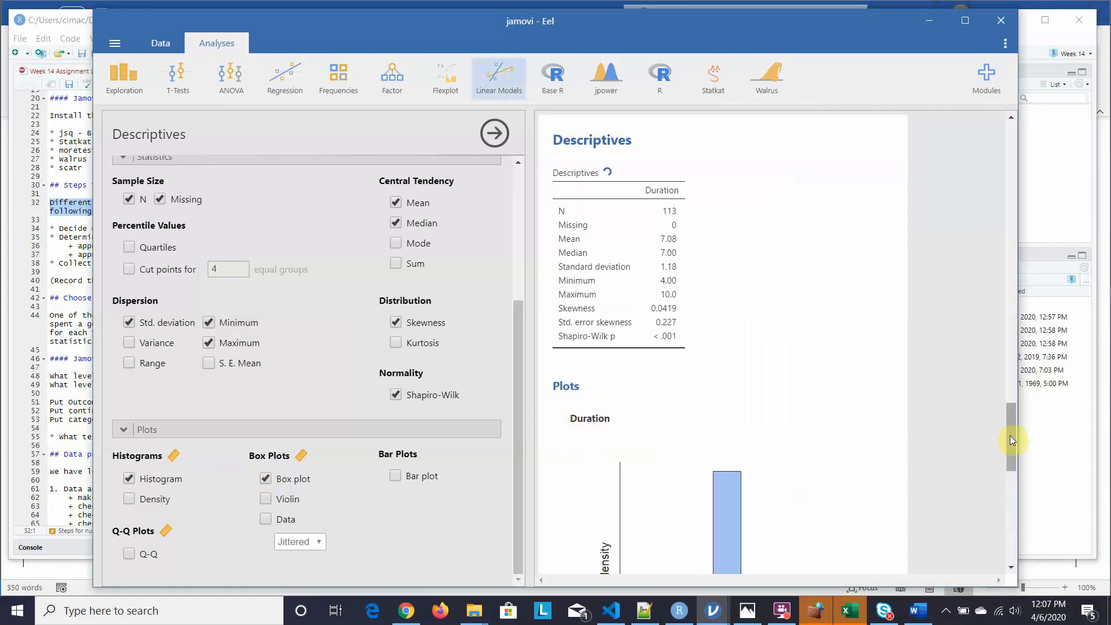
pyautogui.moveTo(1010, 432); pyautogui.dragTo(1014, 456)
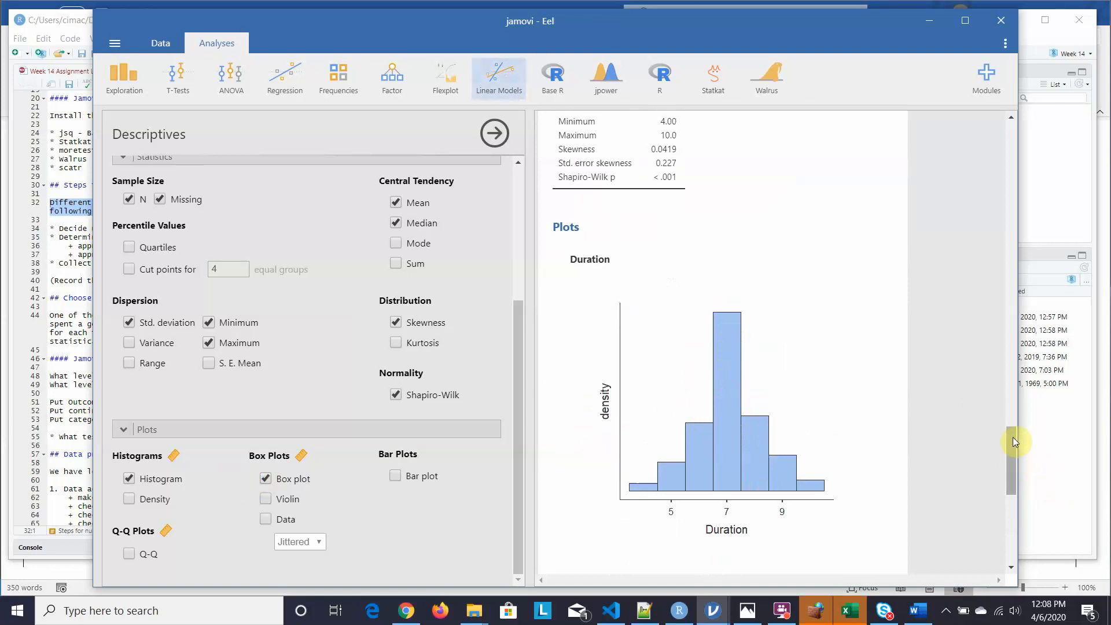
pyautogui.moveTo(1013, 442); pyautogui.dragTo(1013, 470)
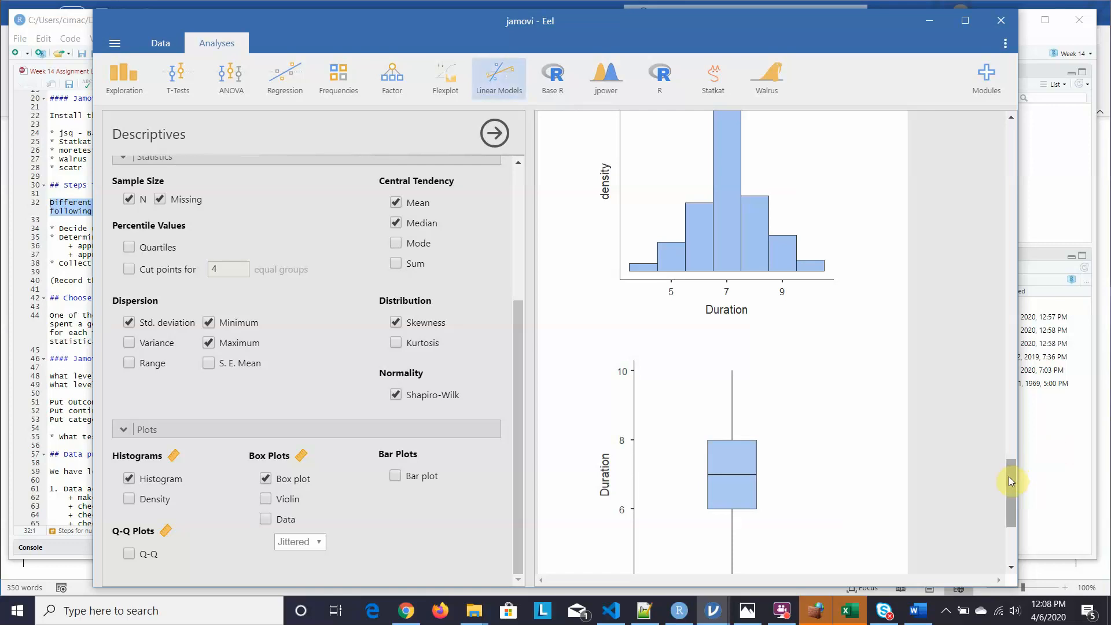
pyautogui.moveTo(1009, 477); pyautogui.dragTo(1018, 416)
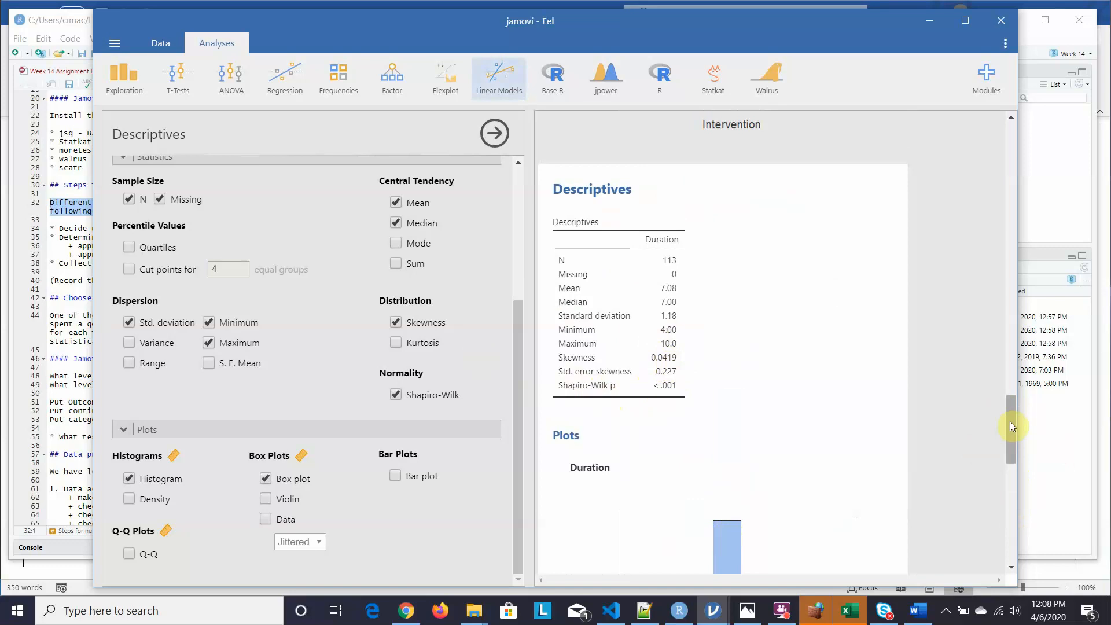
# Add a Q-Q plot to the Duration descriptives and examine it below the histogram and box plot.
pyautogui.moveTo(1010, 422); pyautogui.dragTo(1006, 497)
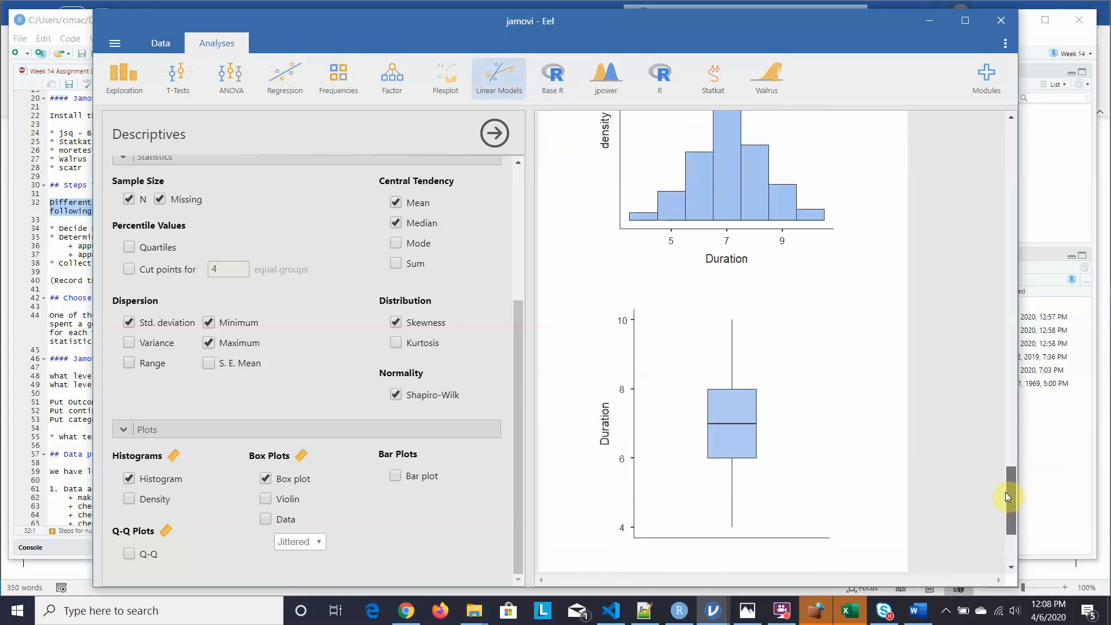
pyautogui.click(129, 553)
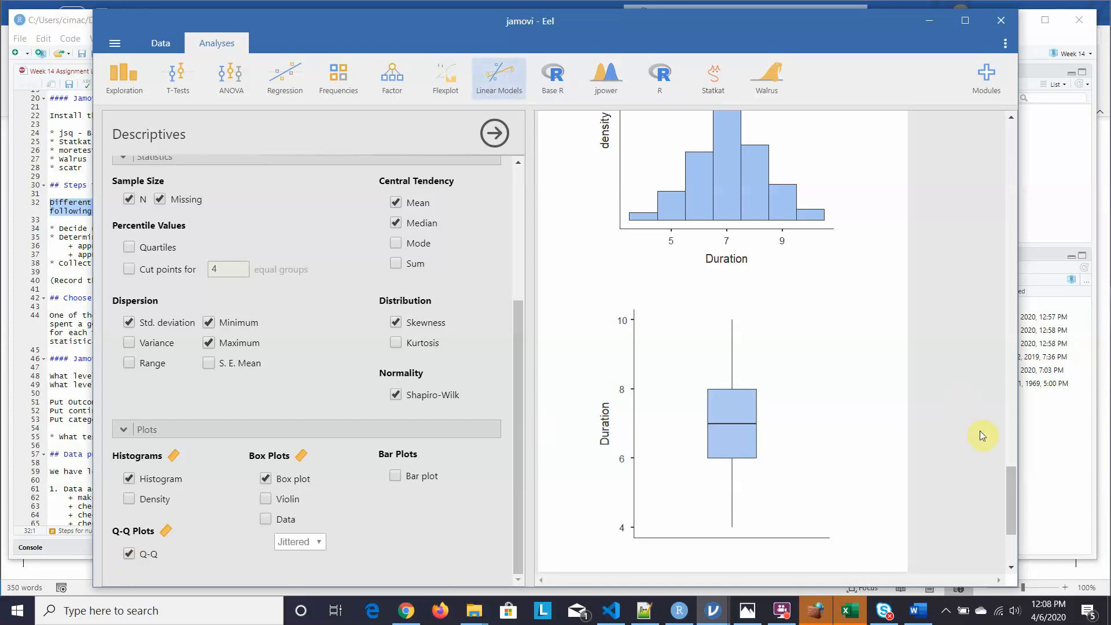
pyautogui.moveTo(1012, 467); pyautogui.dragTo(1005, 514)
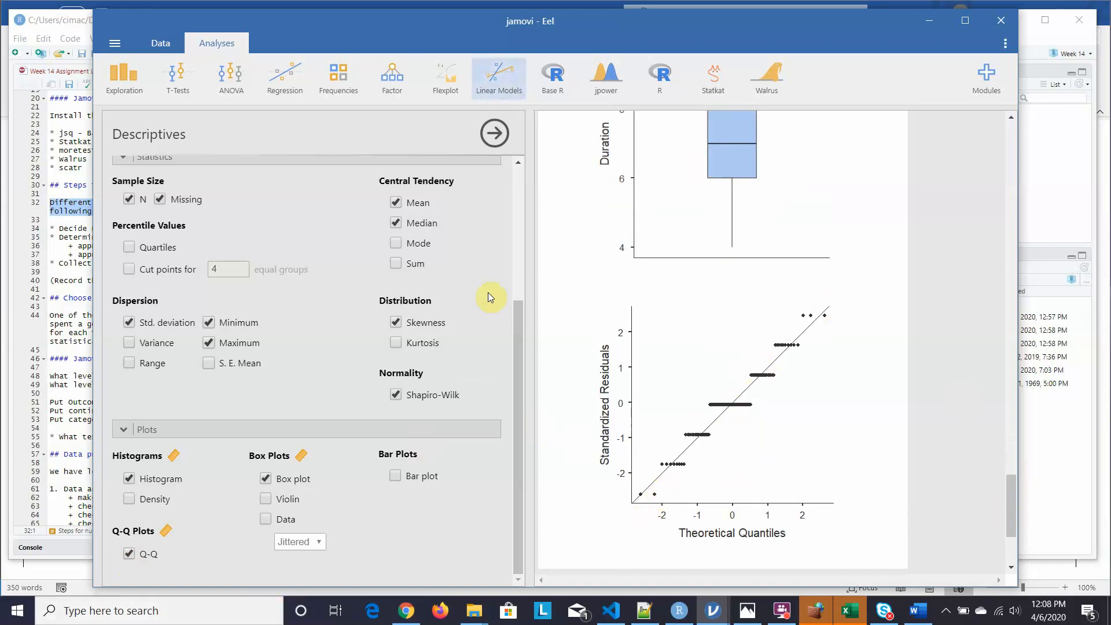
# Create a binomial logistic regression with Cured as the dependent variable and Duration and ln_Duration as covariates.
pyautogui.click(274, 82)
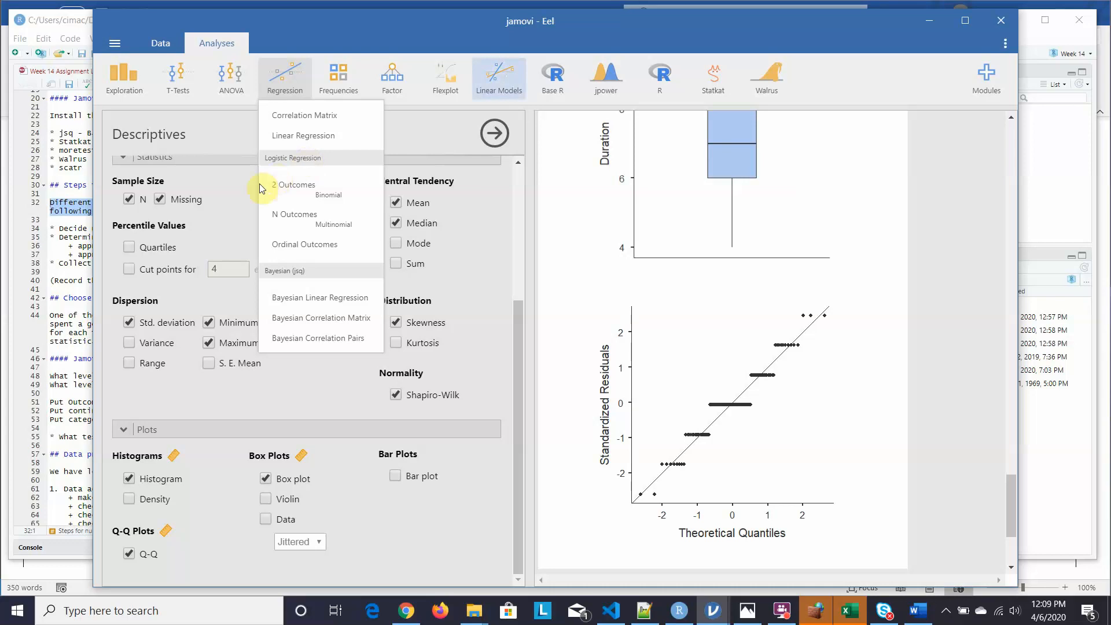
pyautogui.click(319, 189)
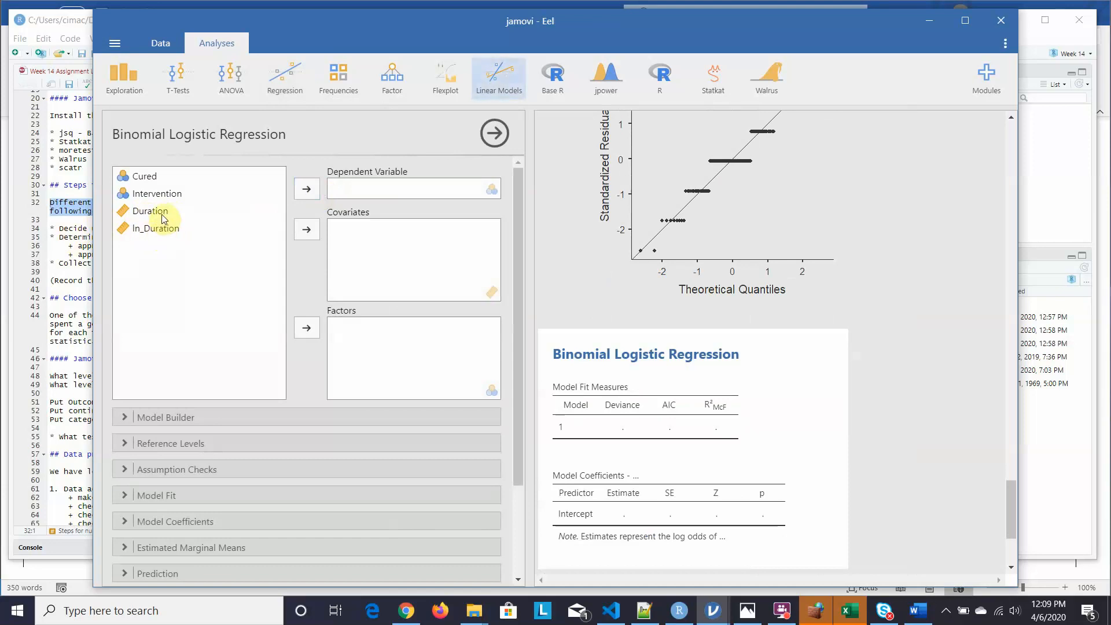
pyautogui.click(148, 178)
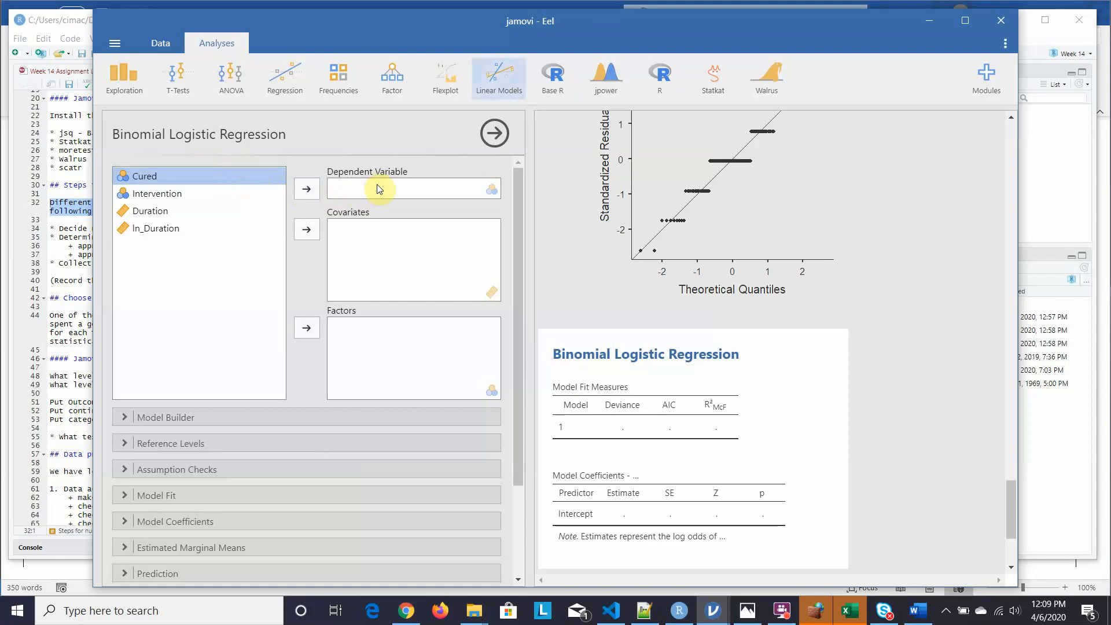
pyautogui.click(306, 189)
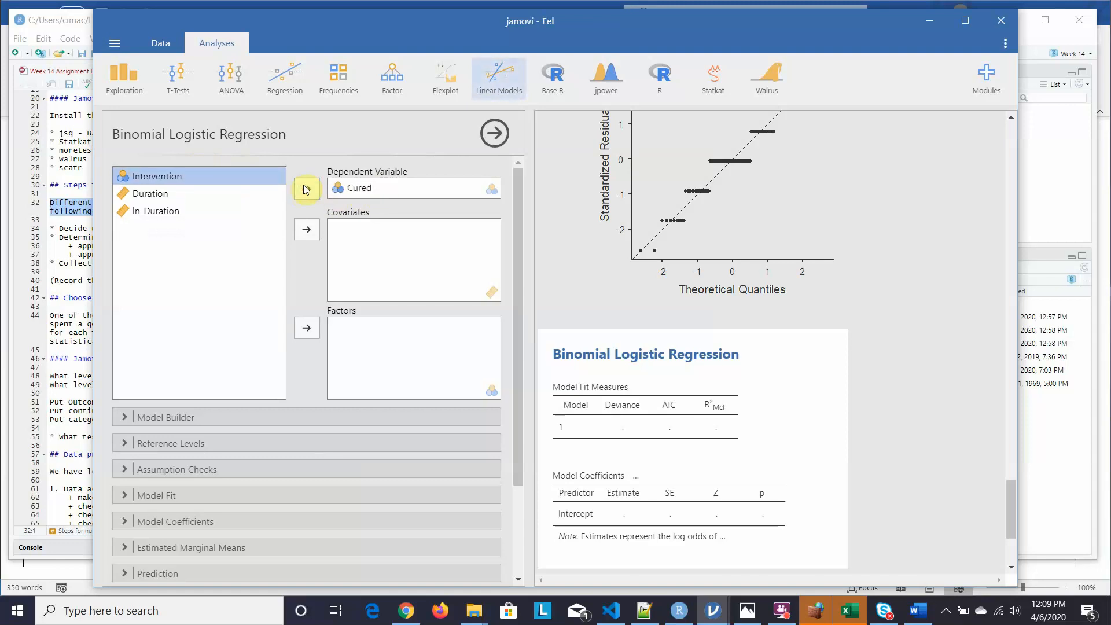
pyautogui.click(143, 198)
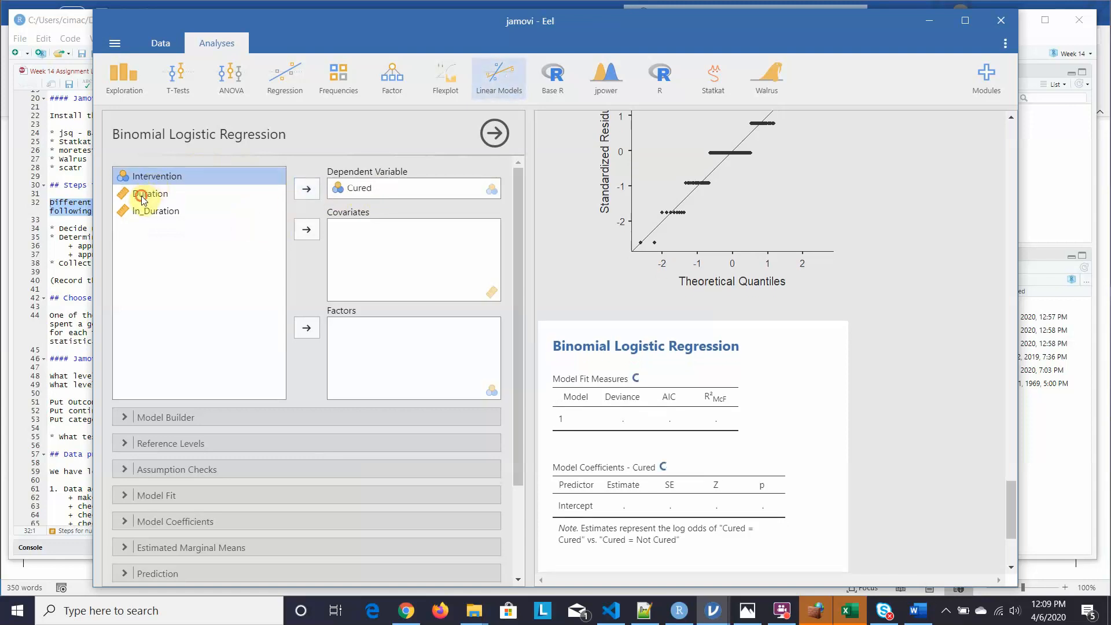
pyautogui.click(307, 230)
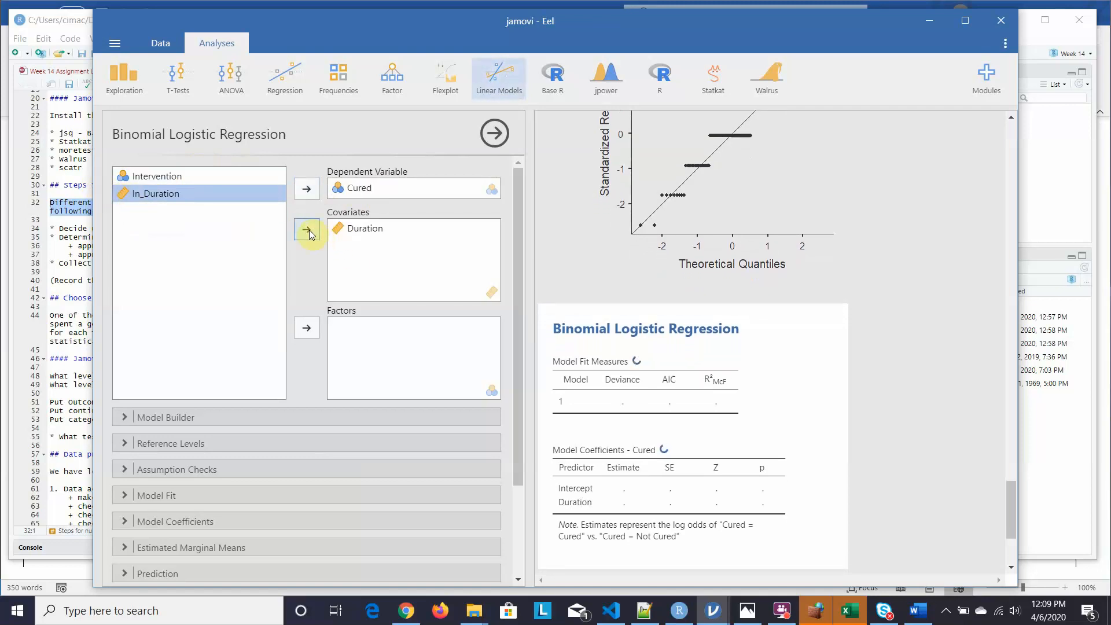
pyautogui.click(309, 232)
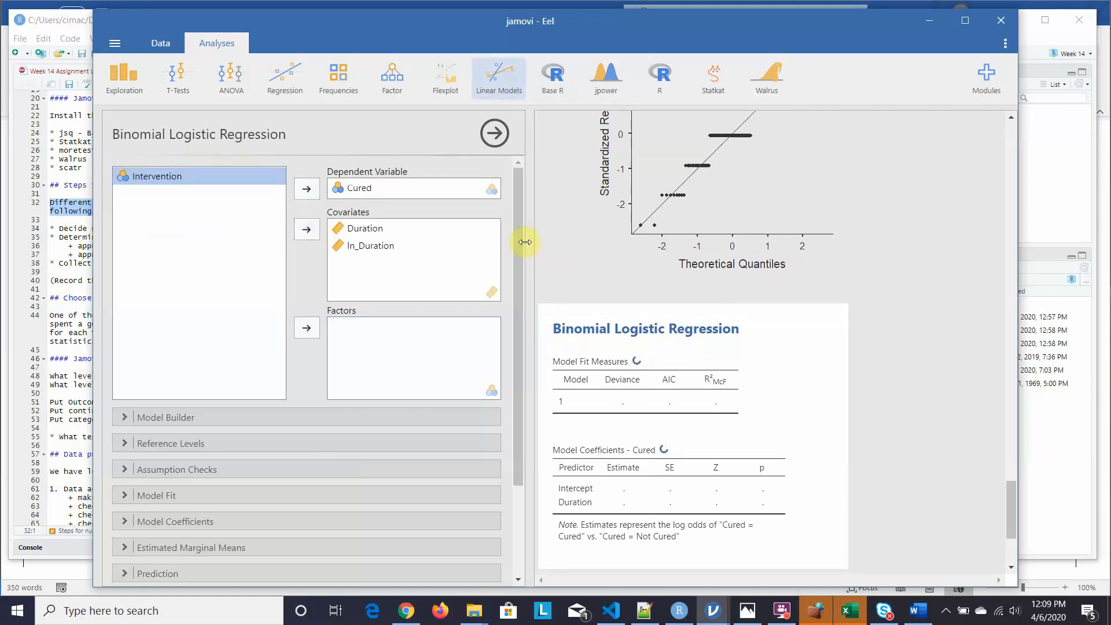
# Add the Duration by ln_Duration interaction to Block 1 of the logistic model and close the analysis options.
pyautogui.moveTo(518, 239); pyautogui.dragTo(518, 301)
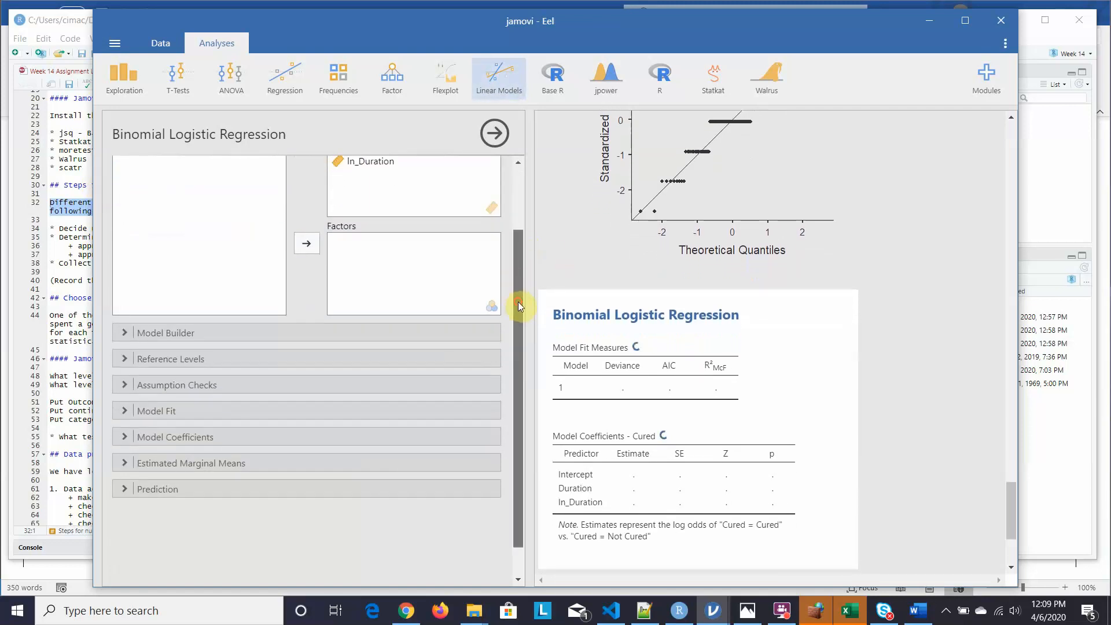
pyautogui.click(121, 334)
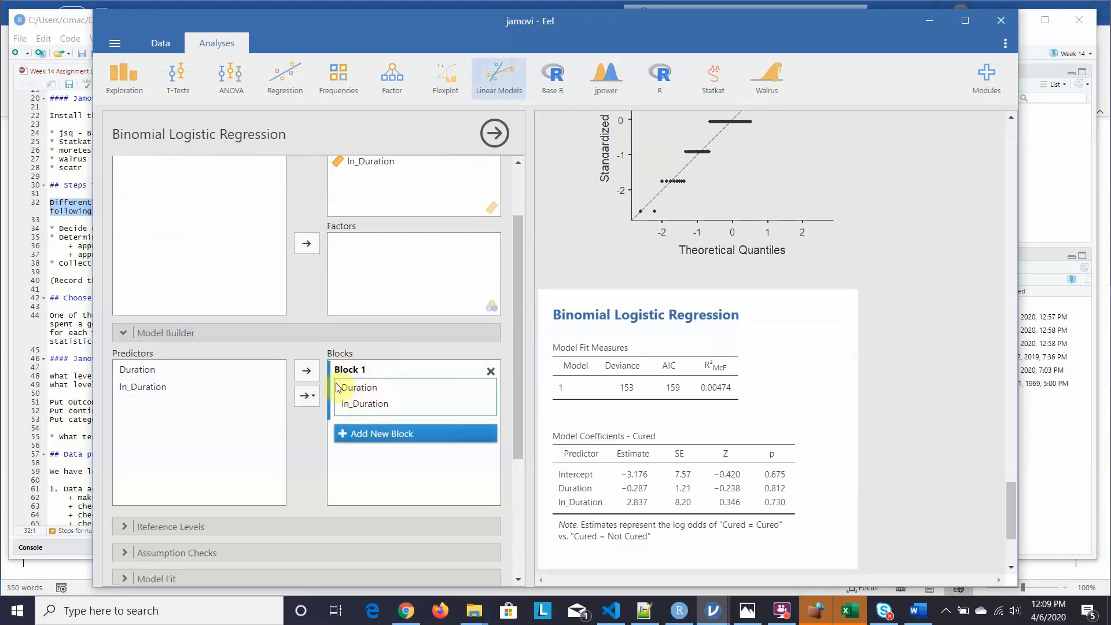
pyautogui.click(154, 371)
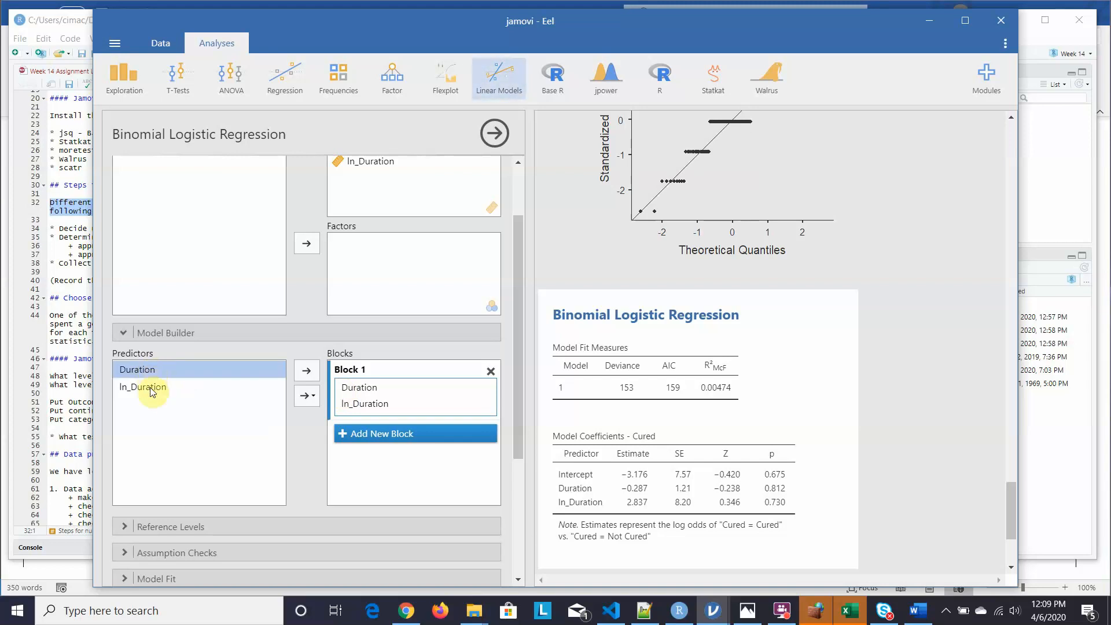
pyautogui.keyDown('shift'); pyautogui.click(150, 388); pyautogui.keyUp('shift')
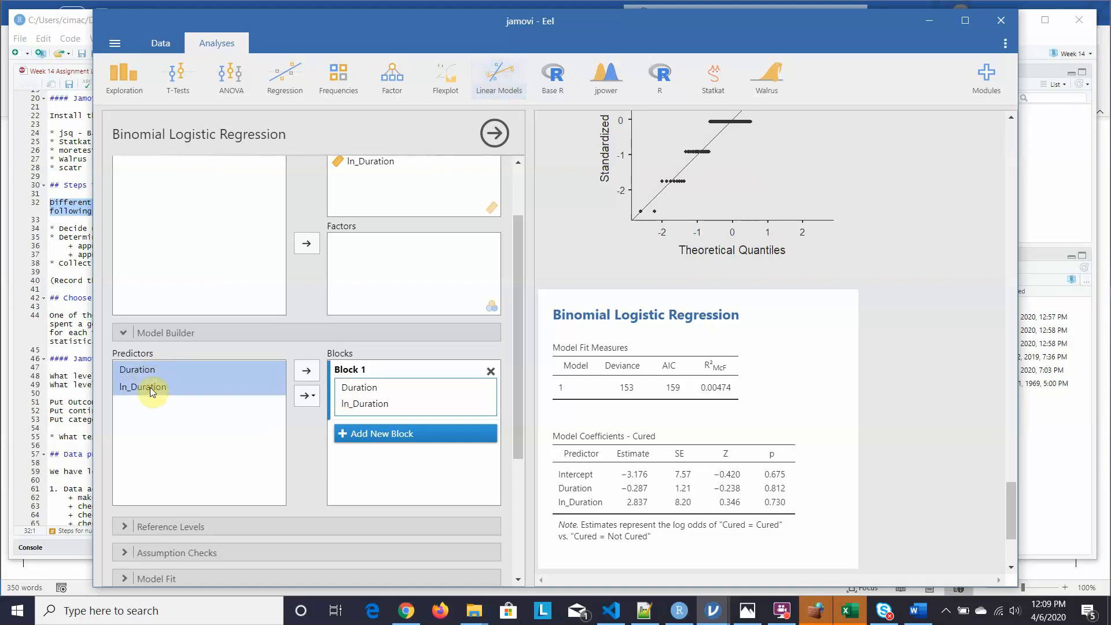
pyautogui.click(314, 396)
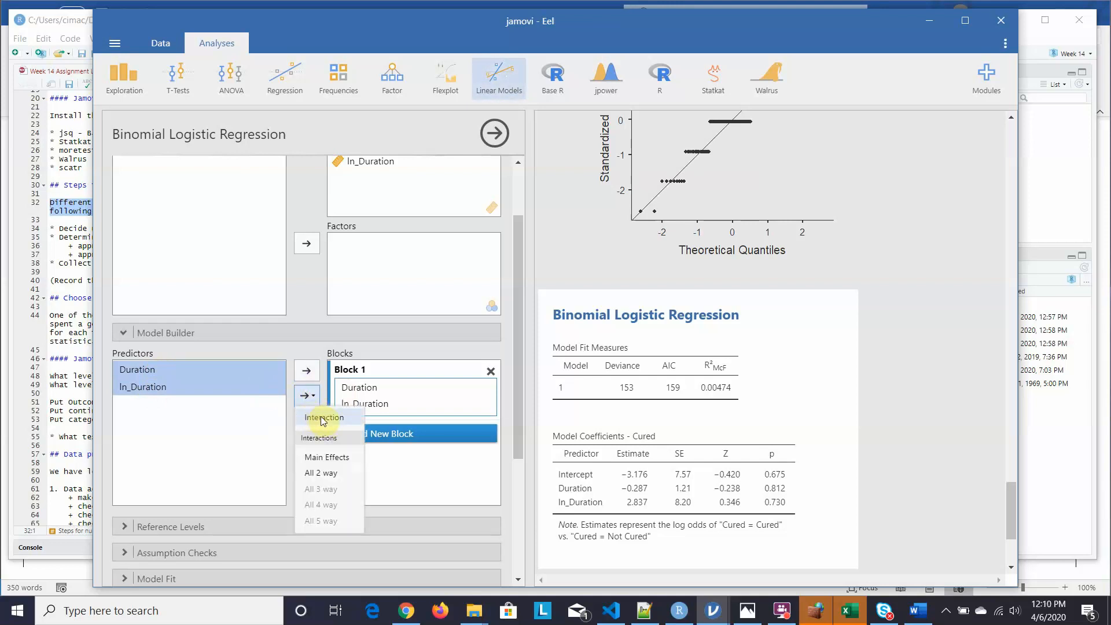
pyautogui.click(321, 419)
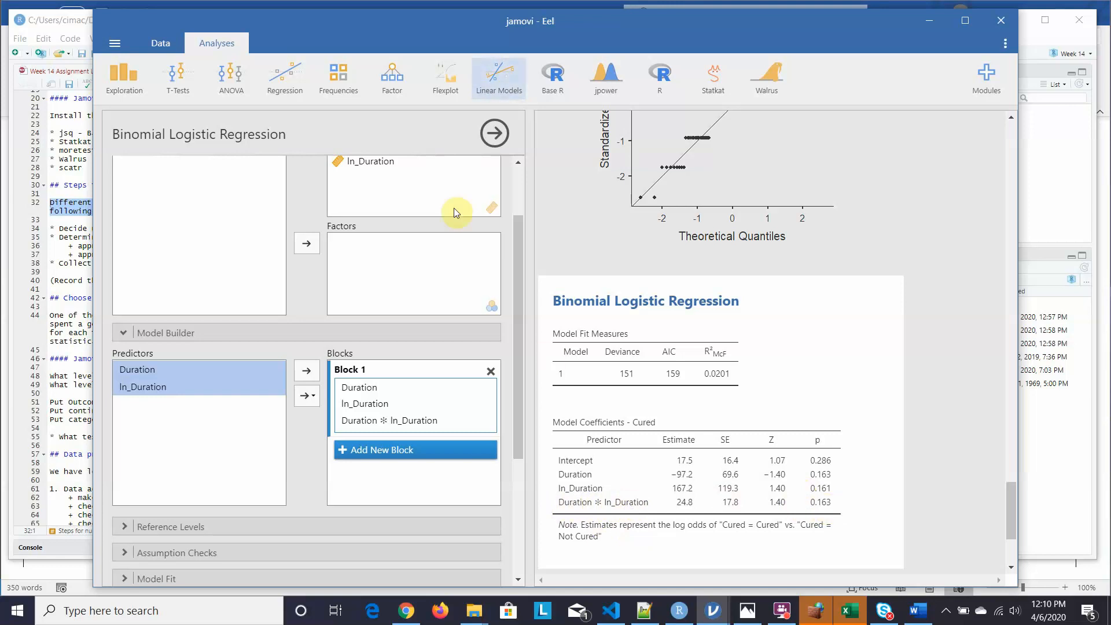
pyautogui.click(493, 134)
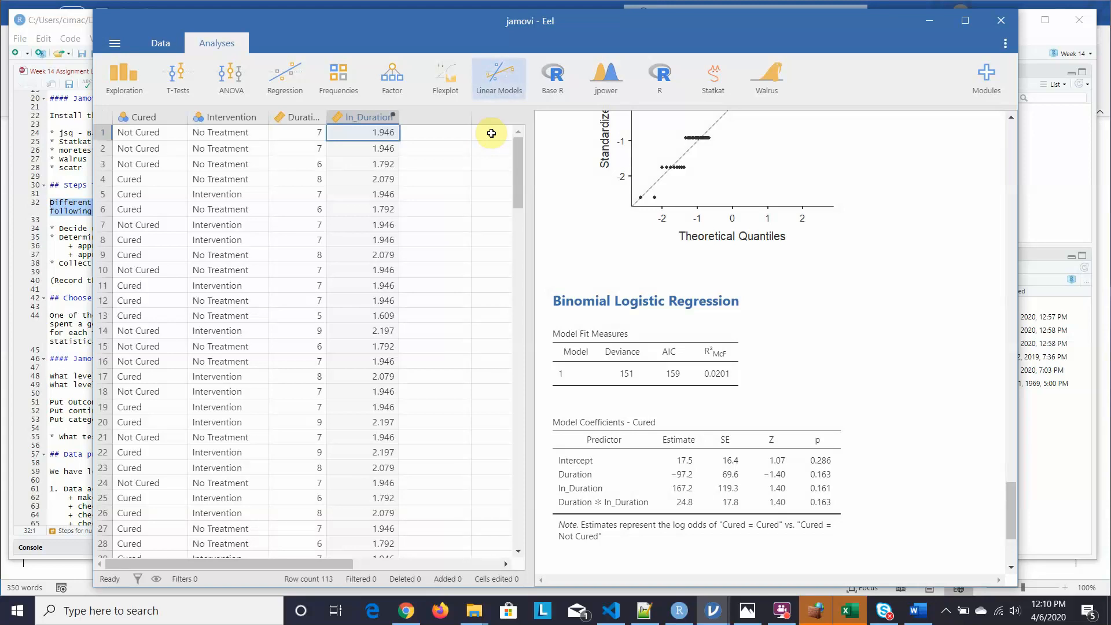
# Create a second binomial logistic regression with Cured as the dependent variable, Intervention as a factor and Duration as a covariate.
pyautogui.click(283, 75)
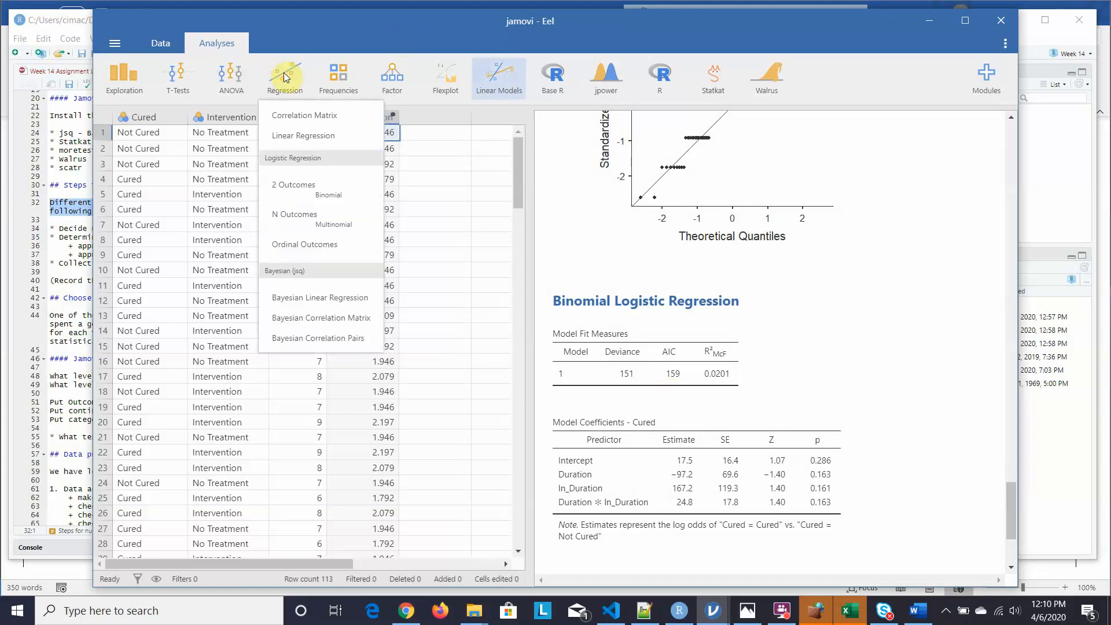
pyautogui.click(297, 186)
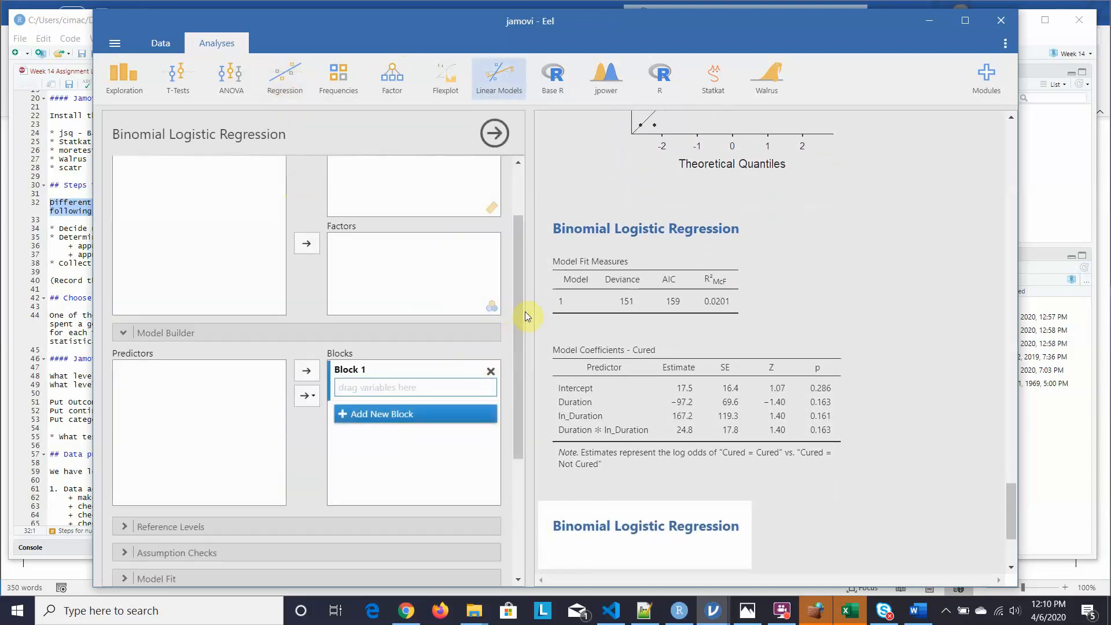
pyautogui.moveTo(521, 303); pyautogui.dragTo(513, 186)
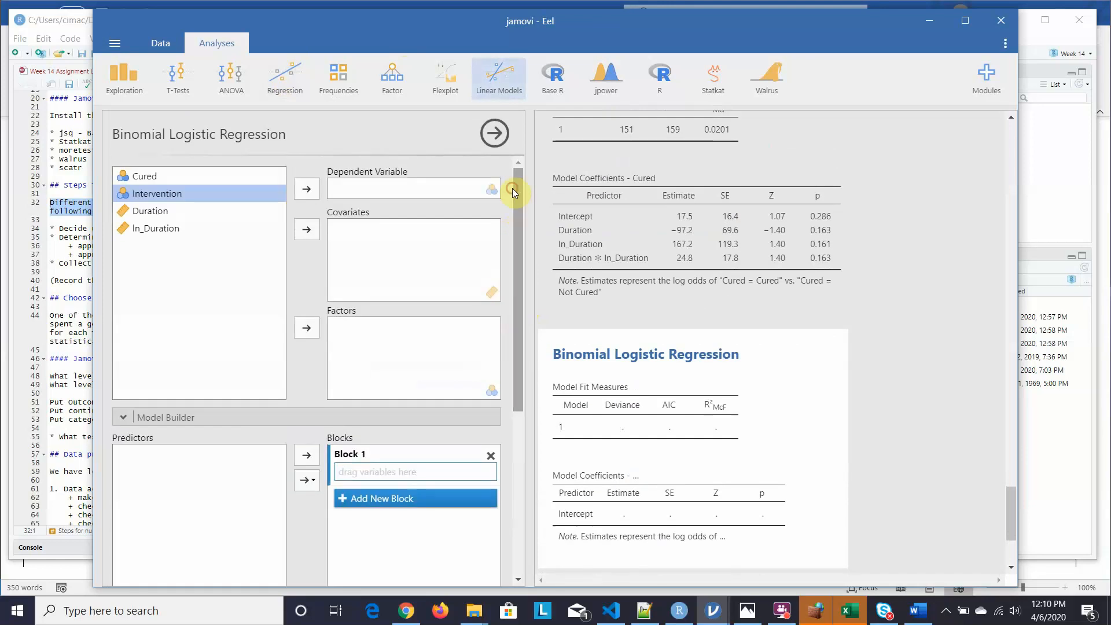
pyautogui.click(139, 176)
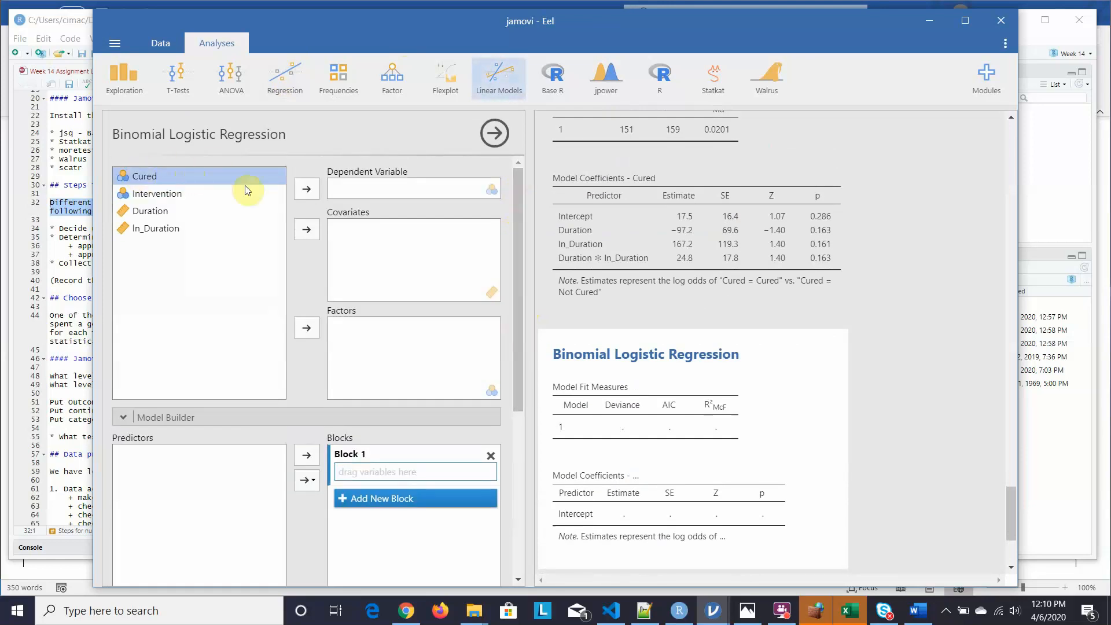
pyautogui.click(307, 189)
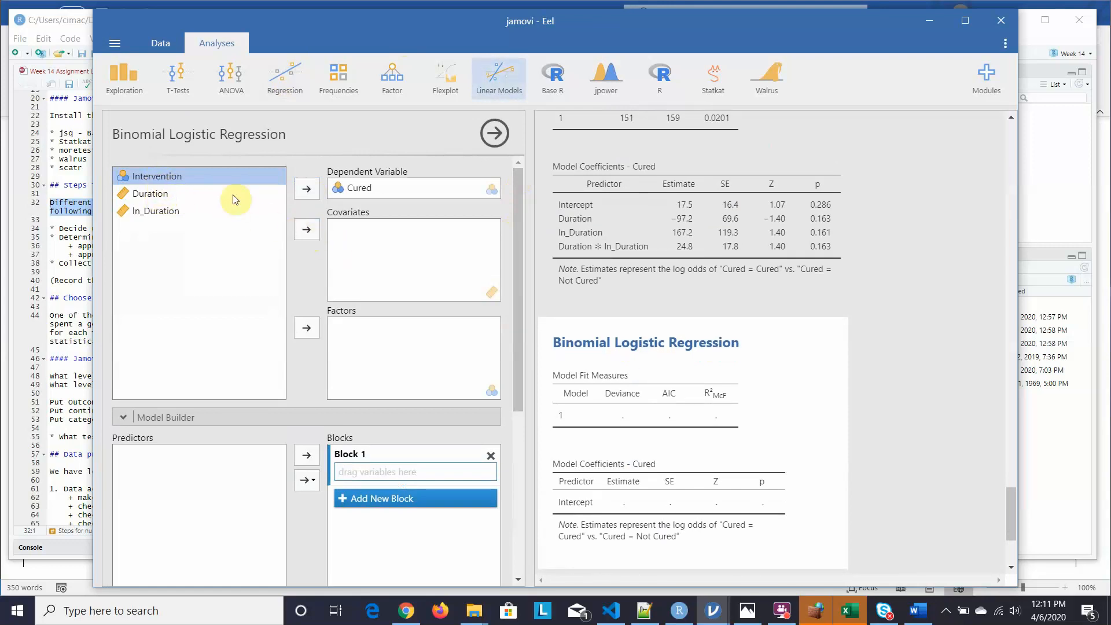
pyautogui.click(309, 327)
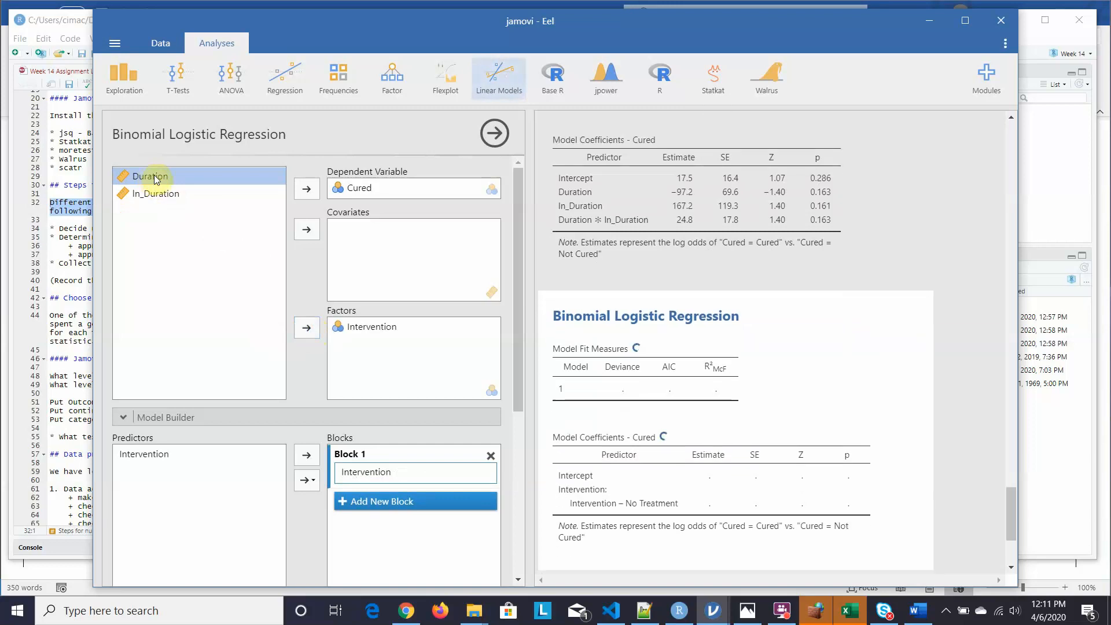
pyautogui.click(307, 232)
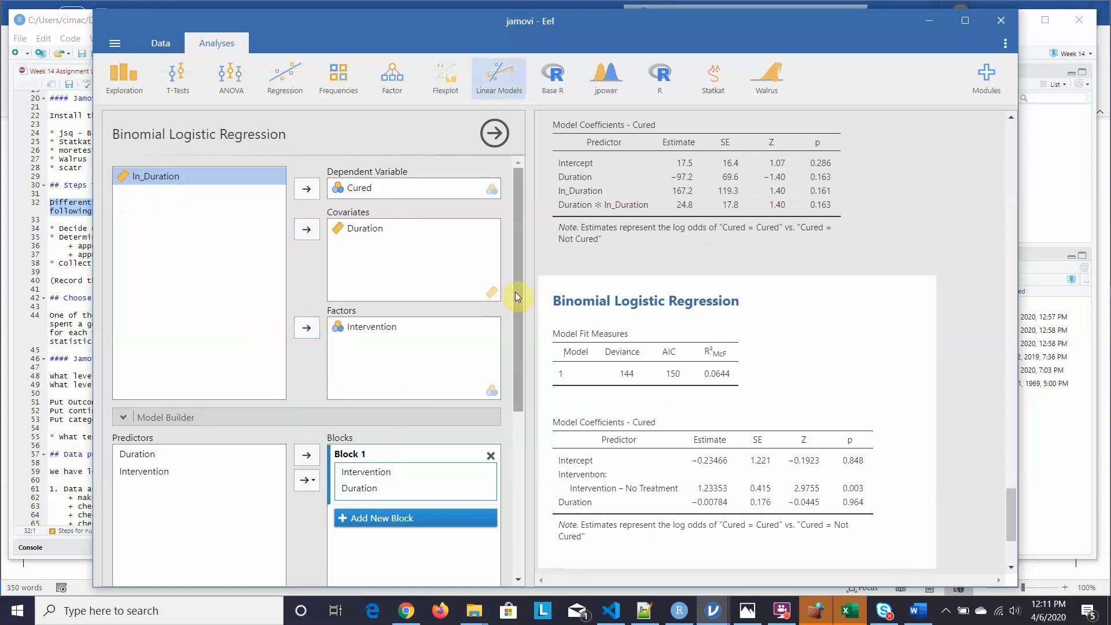
# Move Duration out of Block 1 into a new Block 2, leaving Intervention alone in the first block.
pyautogui.moveTo(515, 291); pyautogui.dragTo(528, 367)
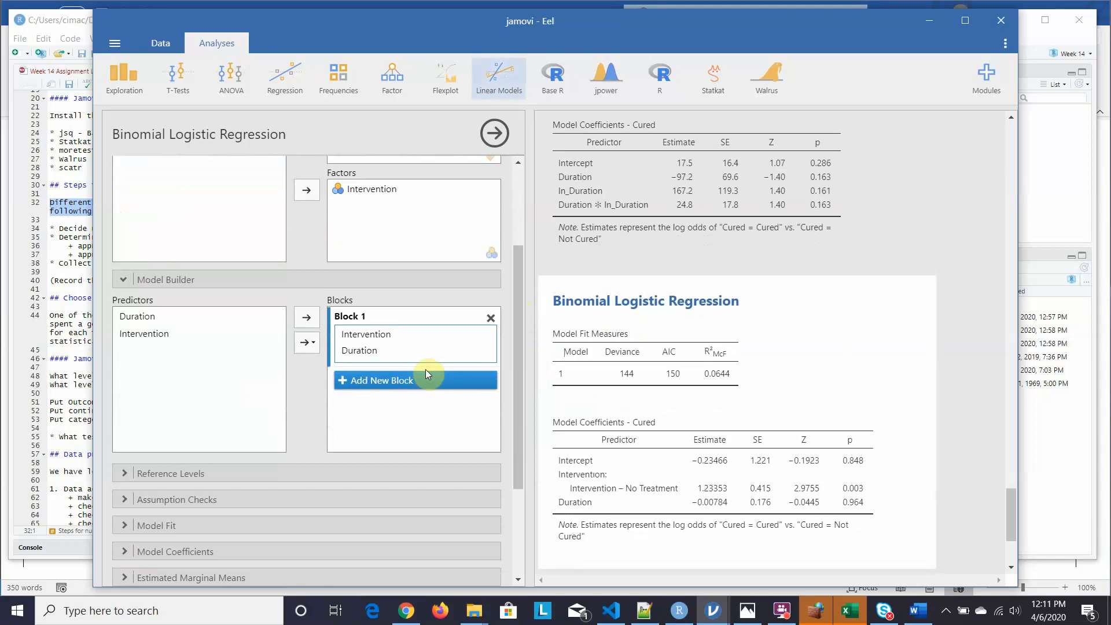
pyautogui.click(355, 351)
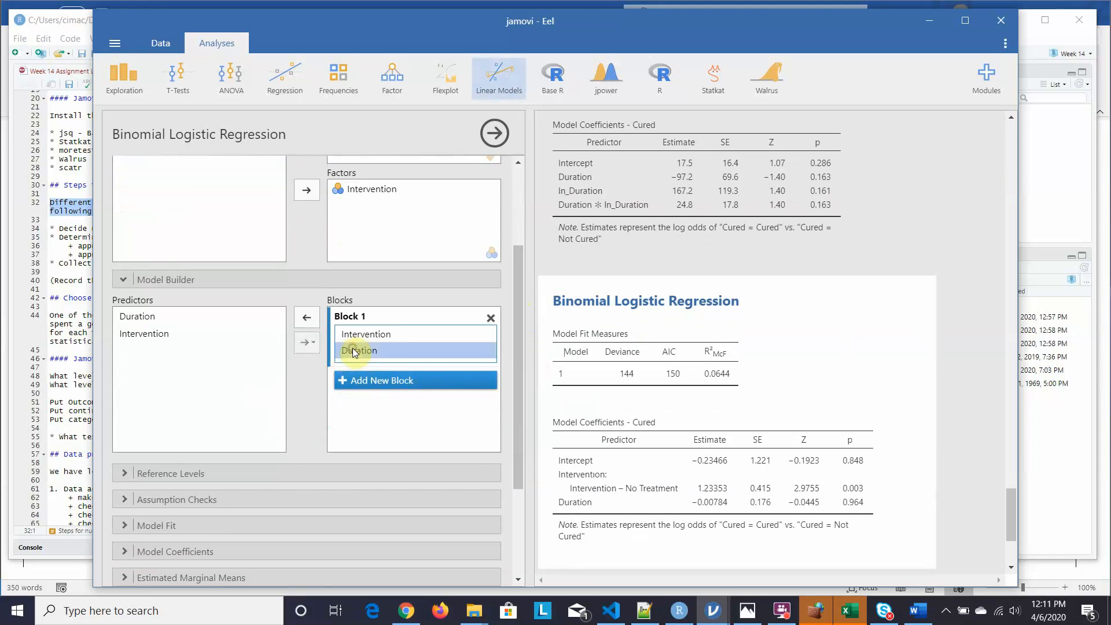
pyautogui.click(307, 319)
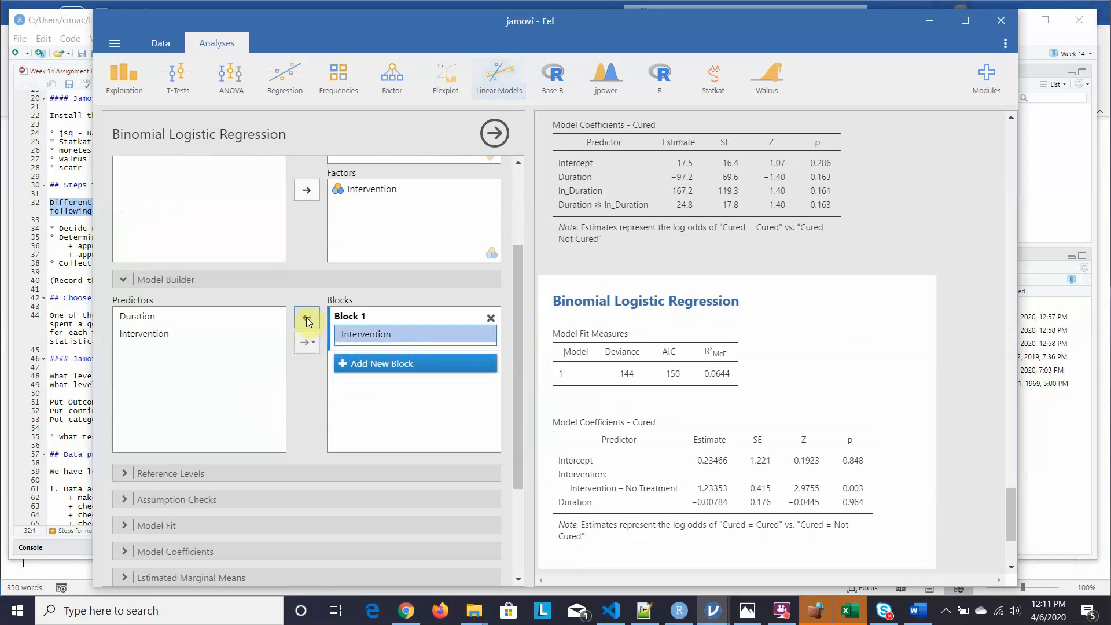
pyautogui.click(339, 366)
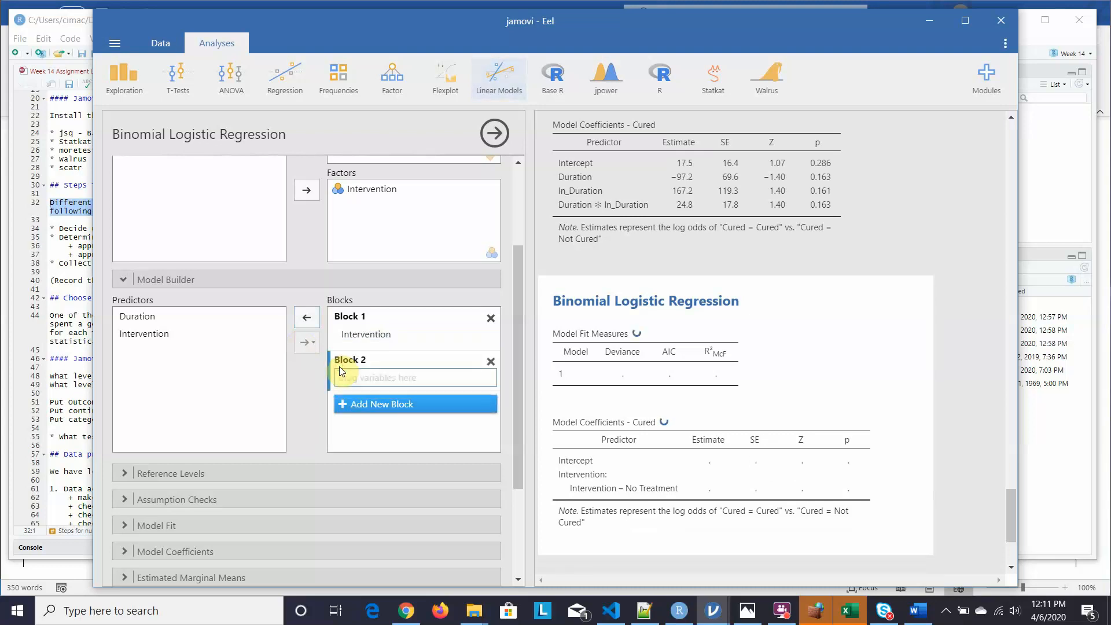
pyautogui.click(135, 317)
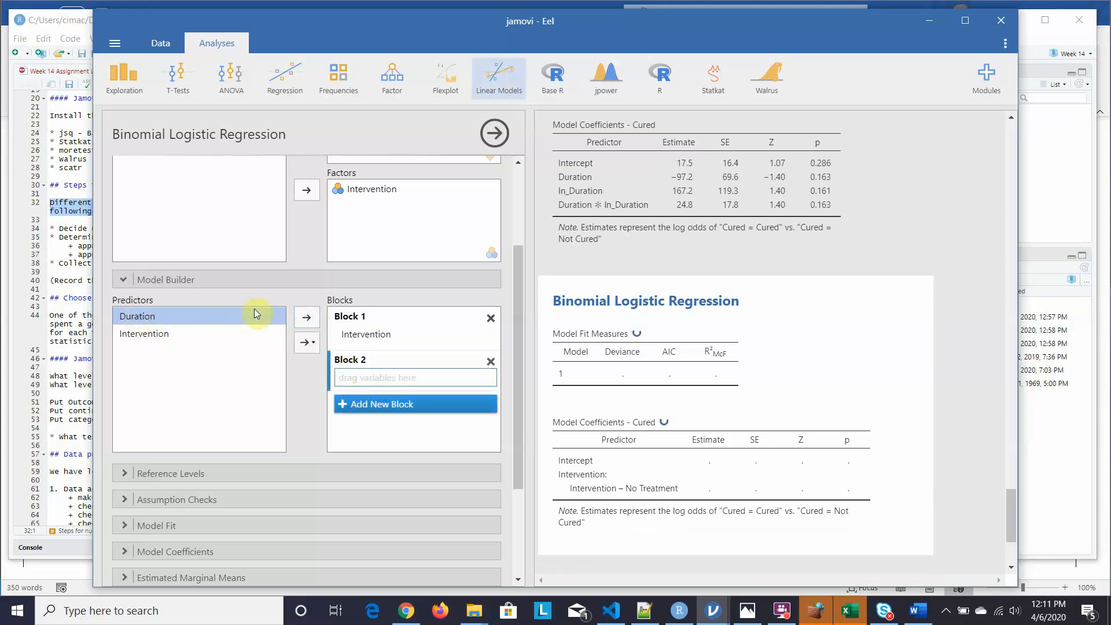
pyautogui.click(301, 313)
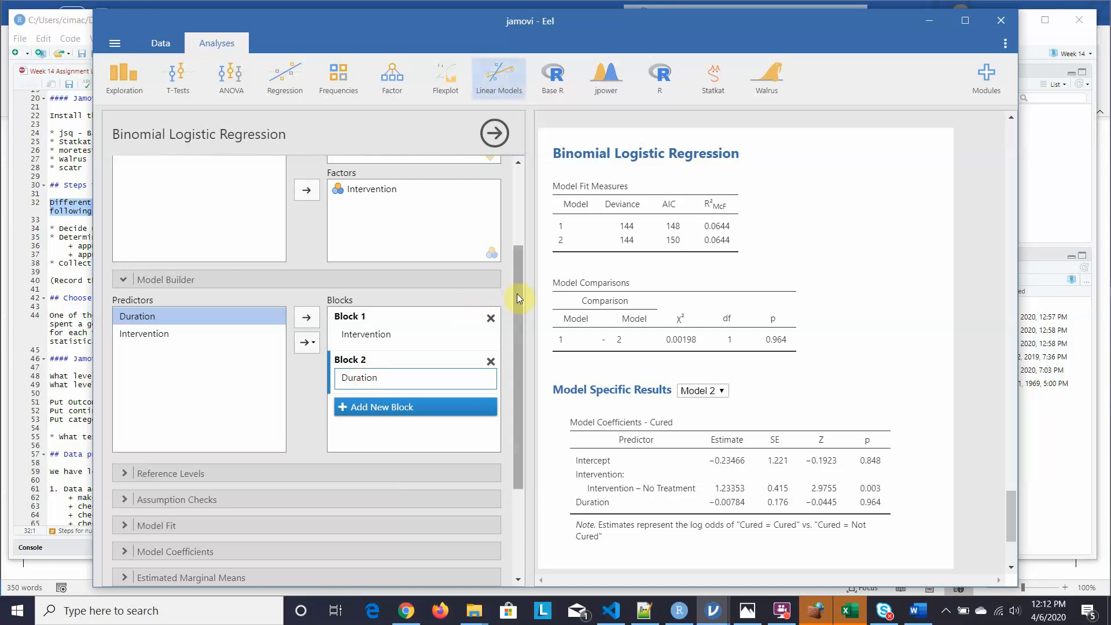
# Check the reference levels of Cured and Intervention, keeping Not Cured as the reference for Cured, and collapse the settings.
pyautogui.moveTo(519, 294); pyautogui.dragTo(522, 358)
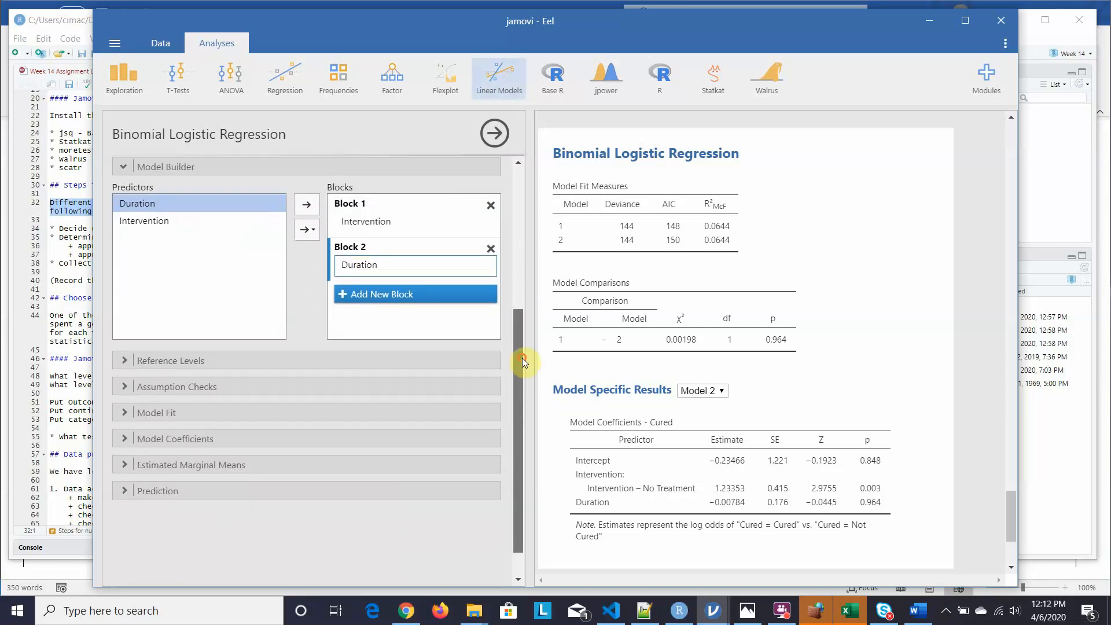
pyautogui.click(123, 361)
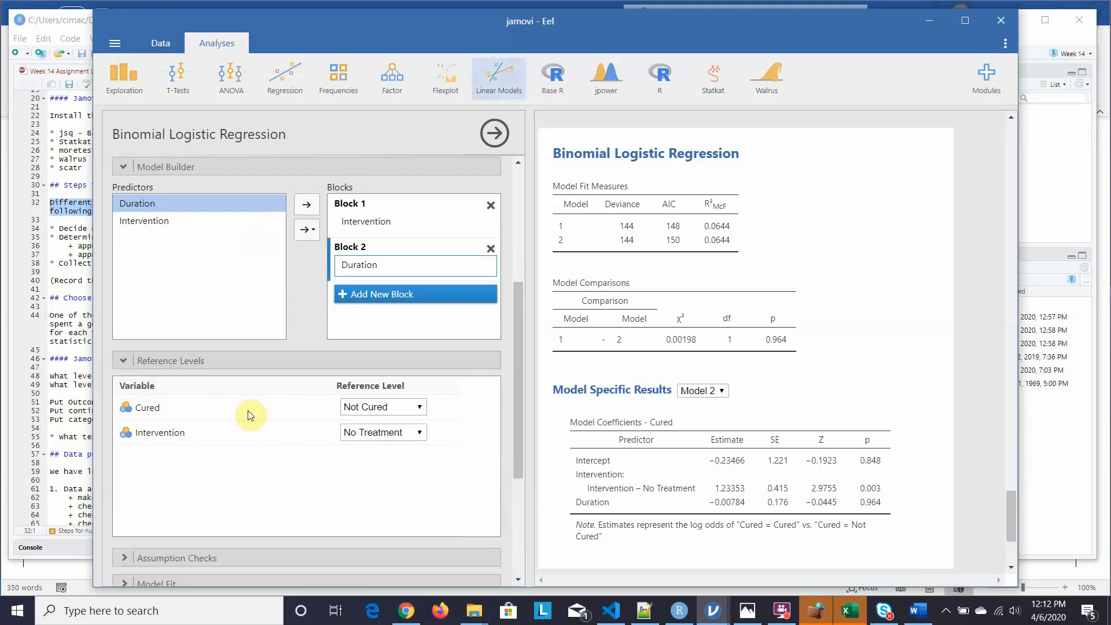
pyautogui.click(420, 410)
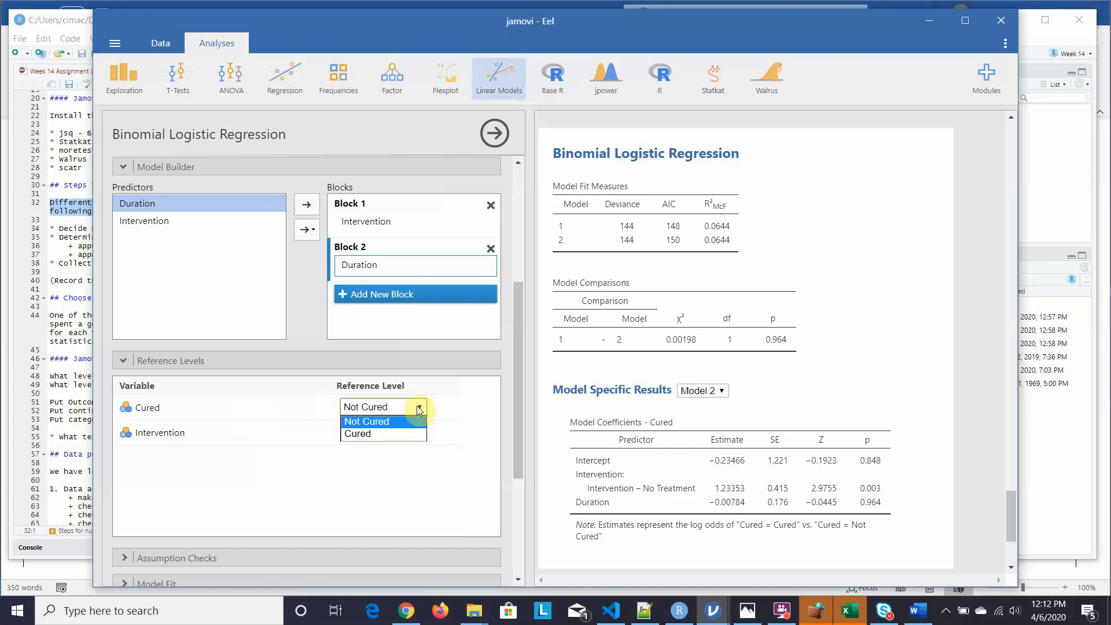
pyautogui.click(390, 424)
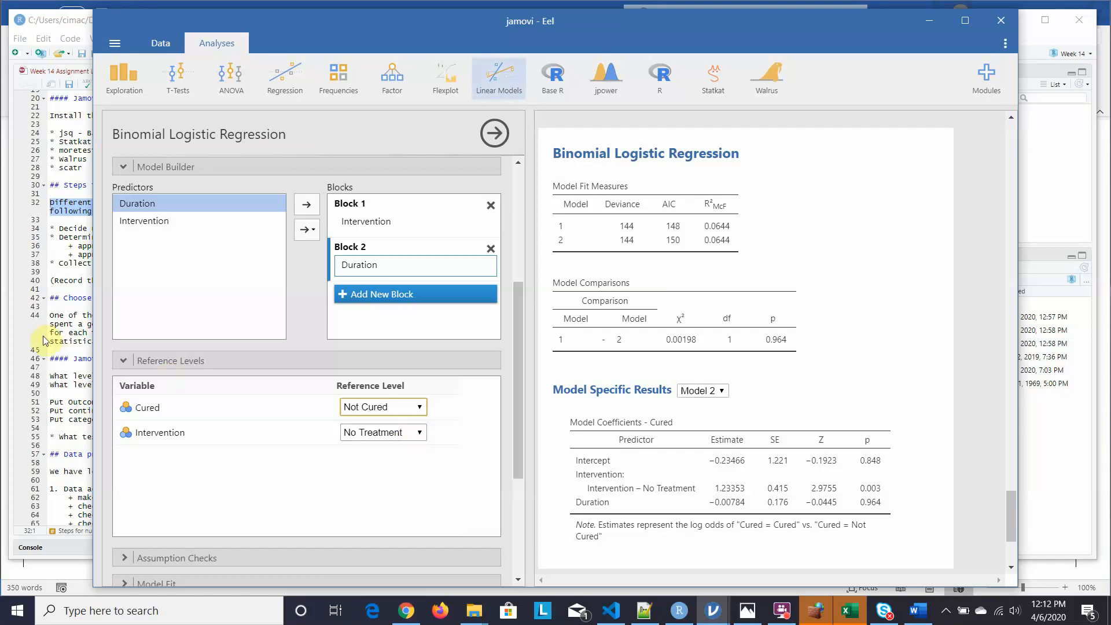
pyautogui.click(122, 363)
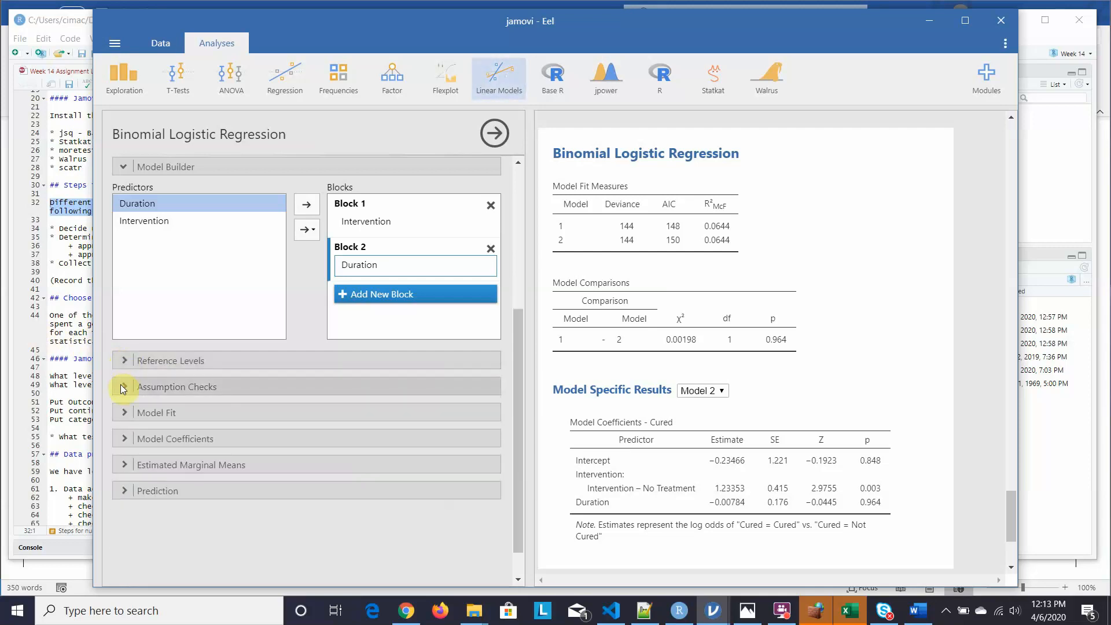
# Enable collinearity statistics, the overall model test, and the Cox & Snell's and Nagelkerke's pseudo R² measures for the logistic regression.
pyautogui.click(123, 386)
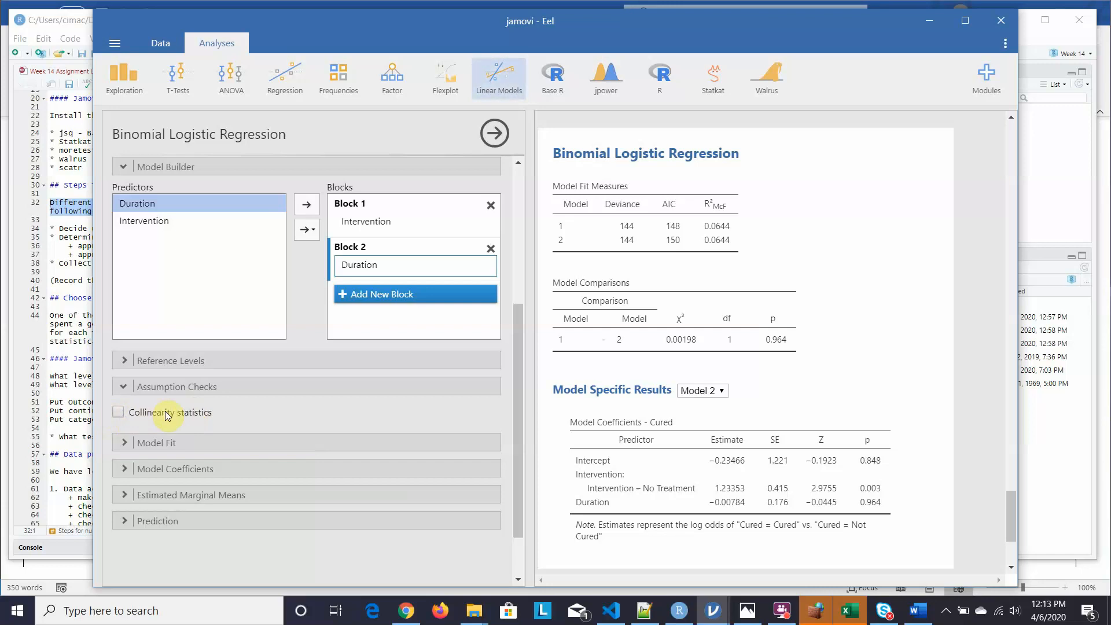
pyautogui.click(117, 411)
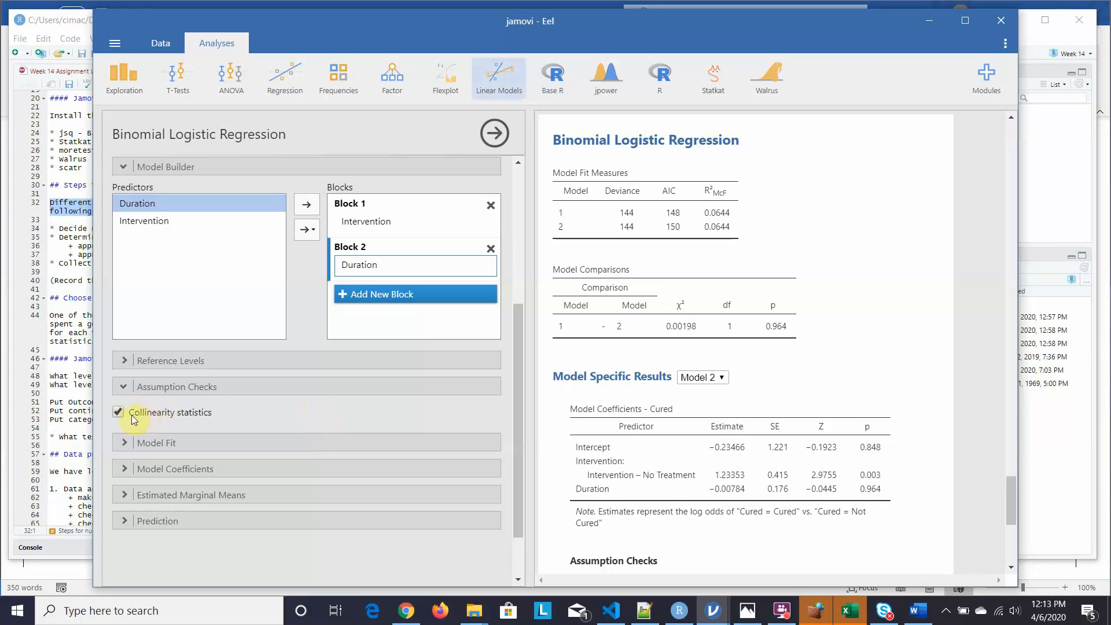
pyautogui.click(122, 444)
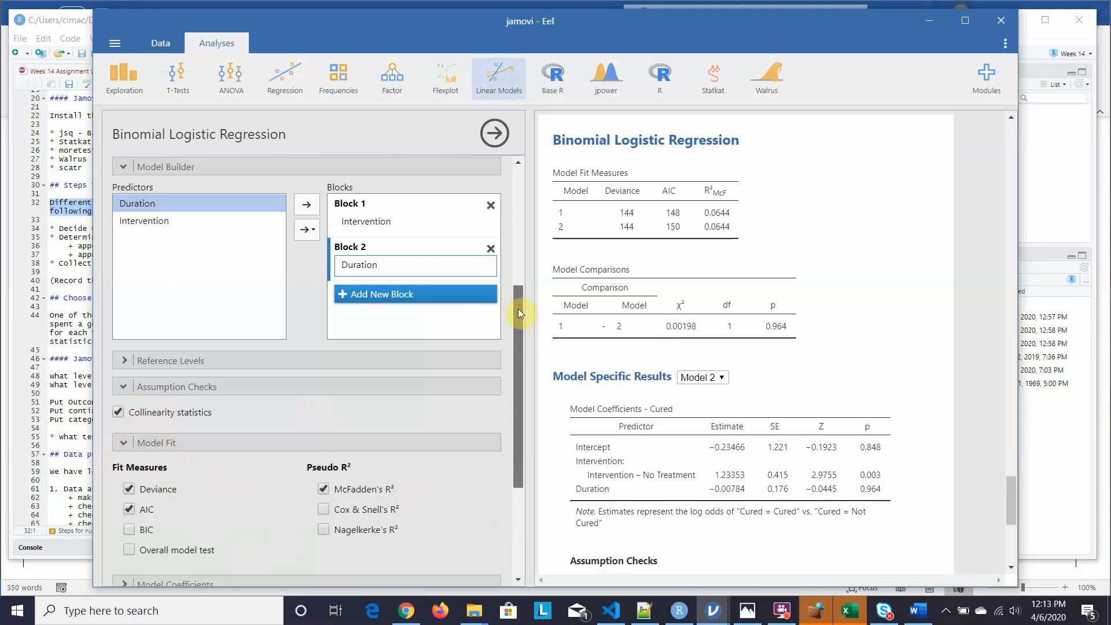
pyautogui.moveTo(519, 308); pyautogui.dragTo(530, 365)
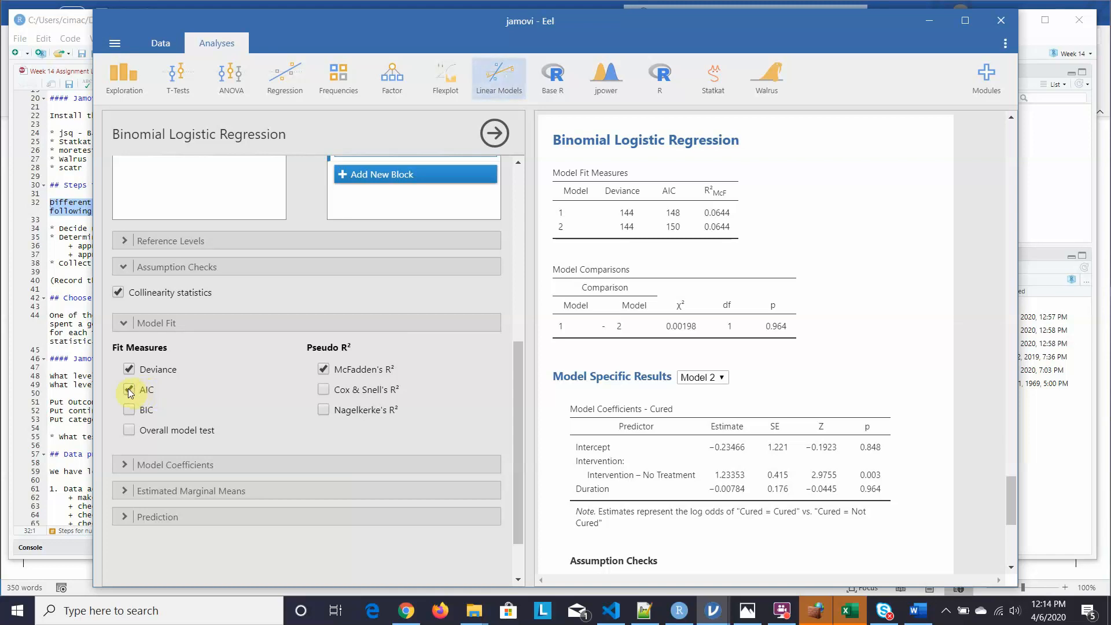
pyautogui.click(129, 431)
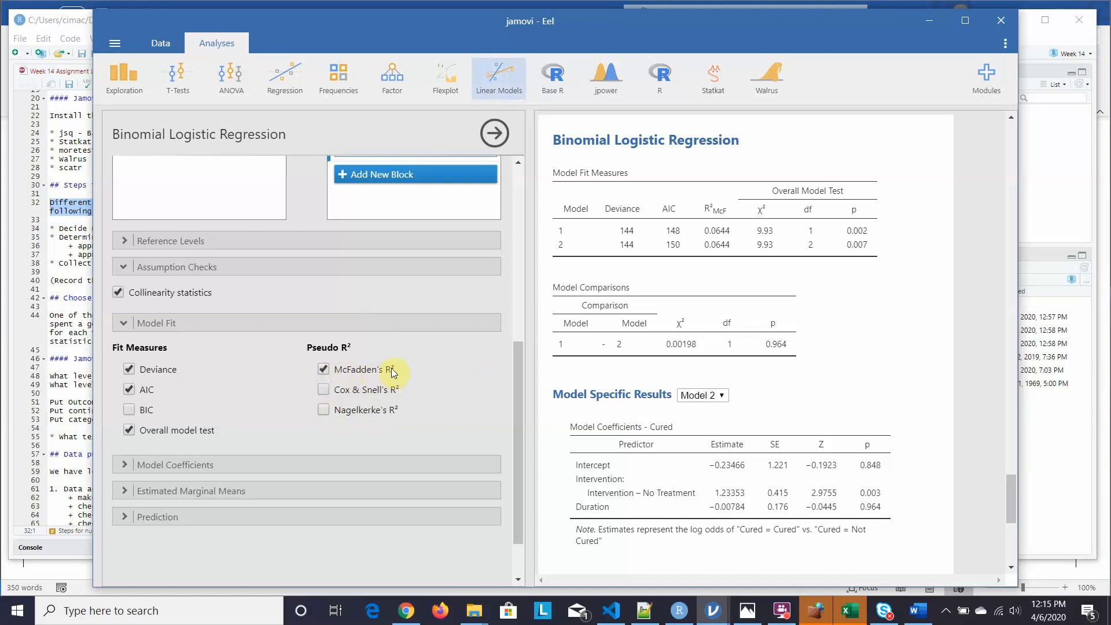
pyautogui.click(324, 390)
pyautogui.click(323, 408)
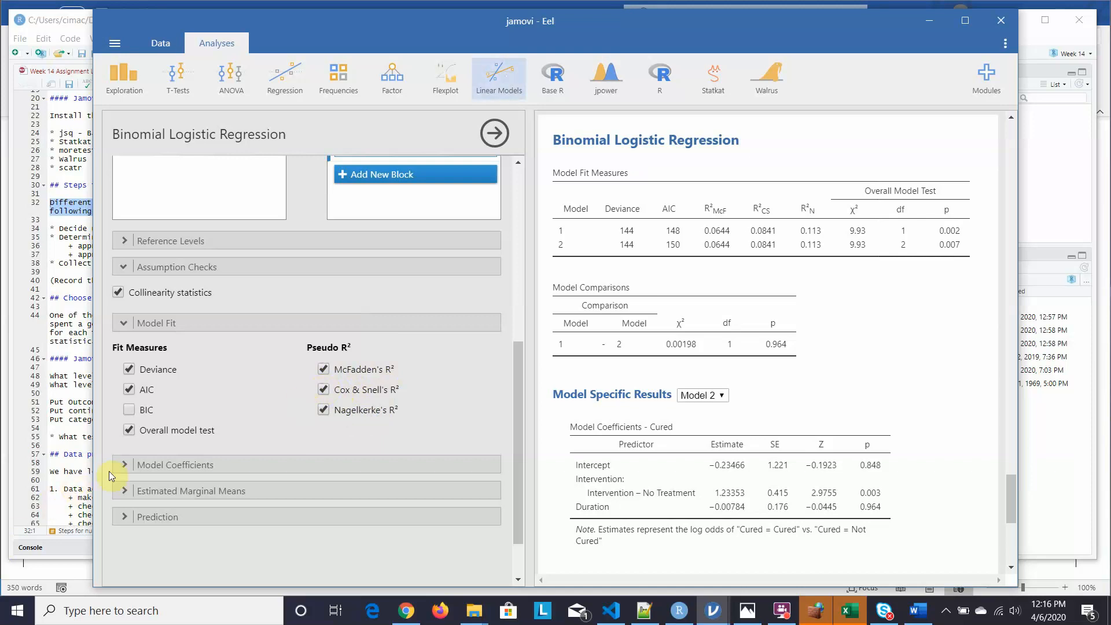
# Request likelihood ratio tests, a 95% confidence interval for the log odds estimates, and odds ratios with their 95% confidence interval.
pyautogui.click(123, 465)
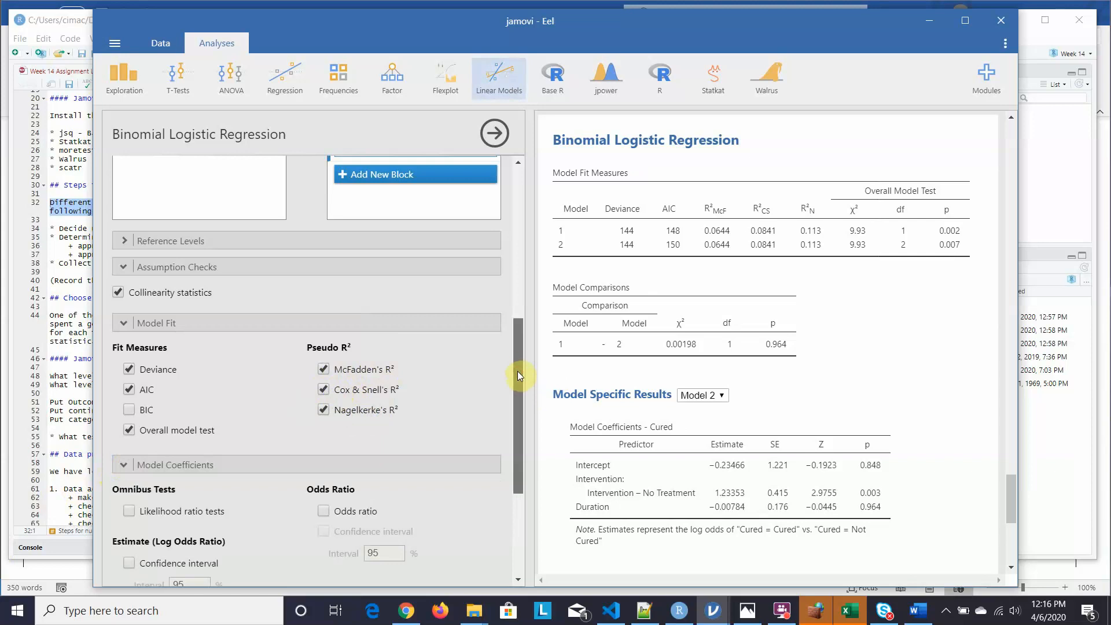
pyautogui.moveTo(517, 370); pyautogui.dragTo(522, 408)
pyautogui.scroll(-1, 522, 412)
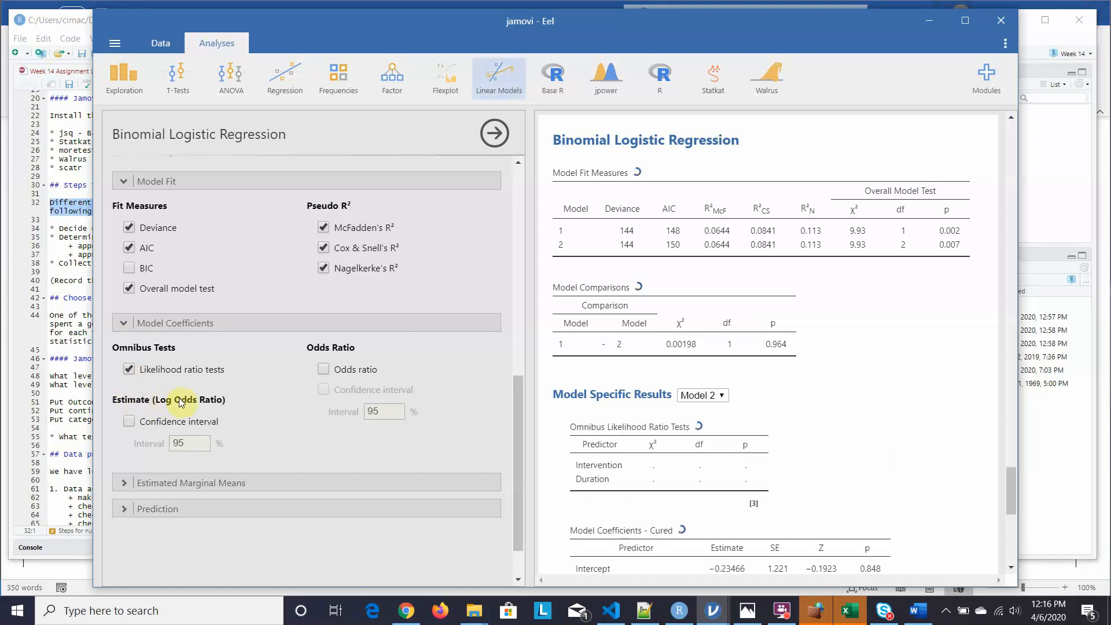
pyautogui.click(128, 423)
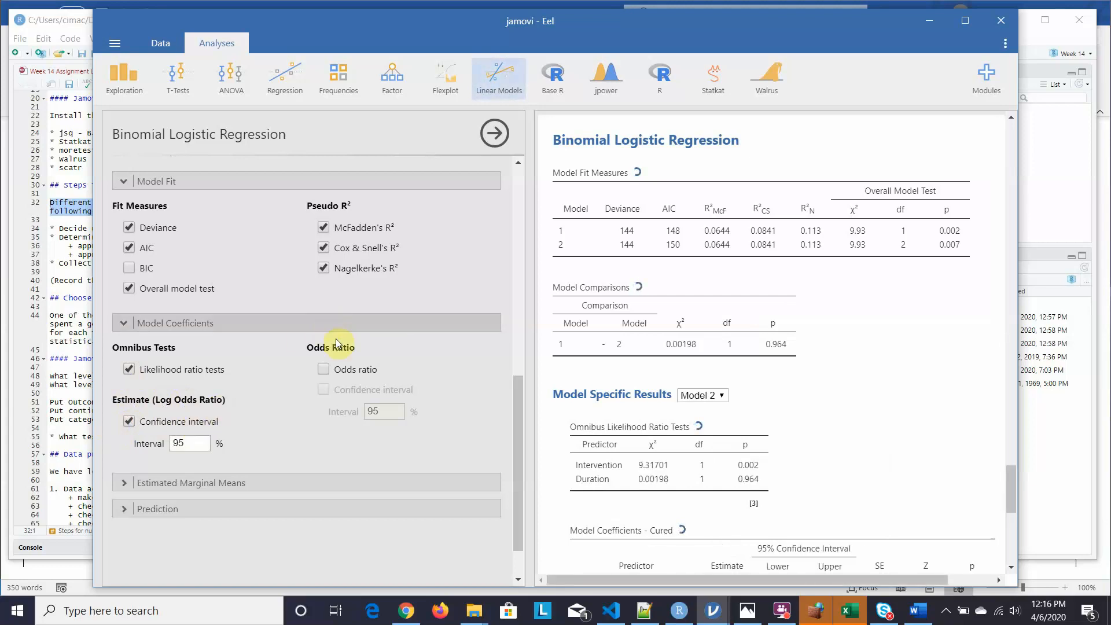
pyautogui.click(323, 369)
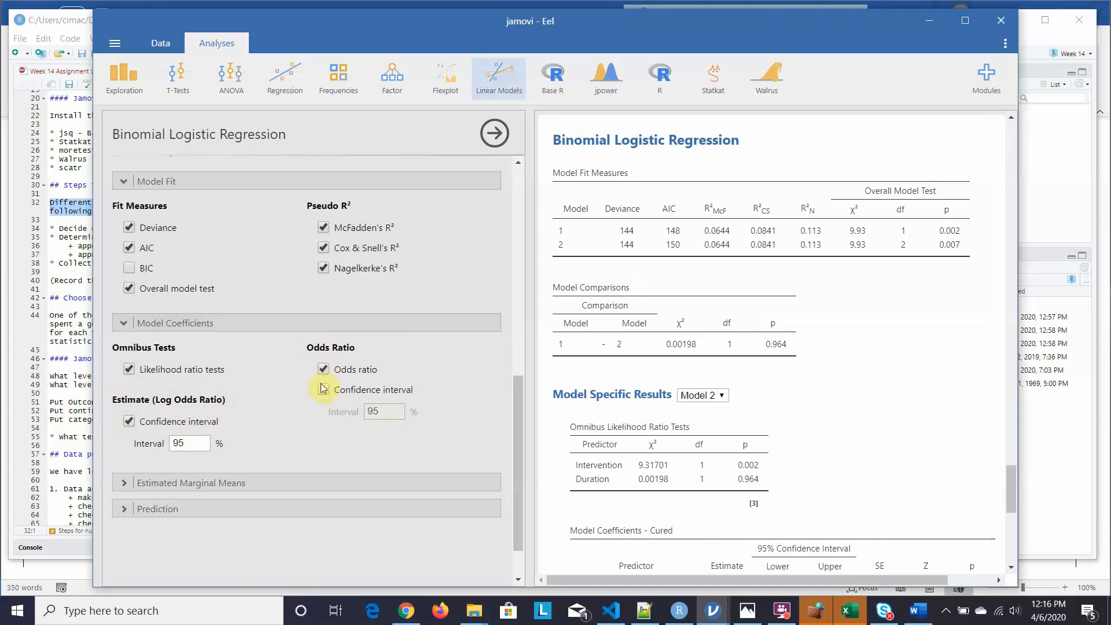
pyautogui.click(323, 390)
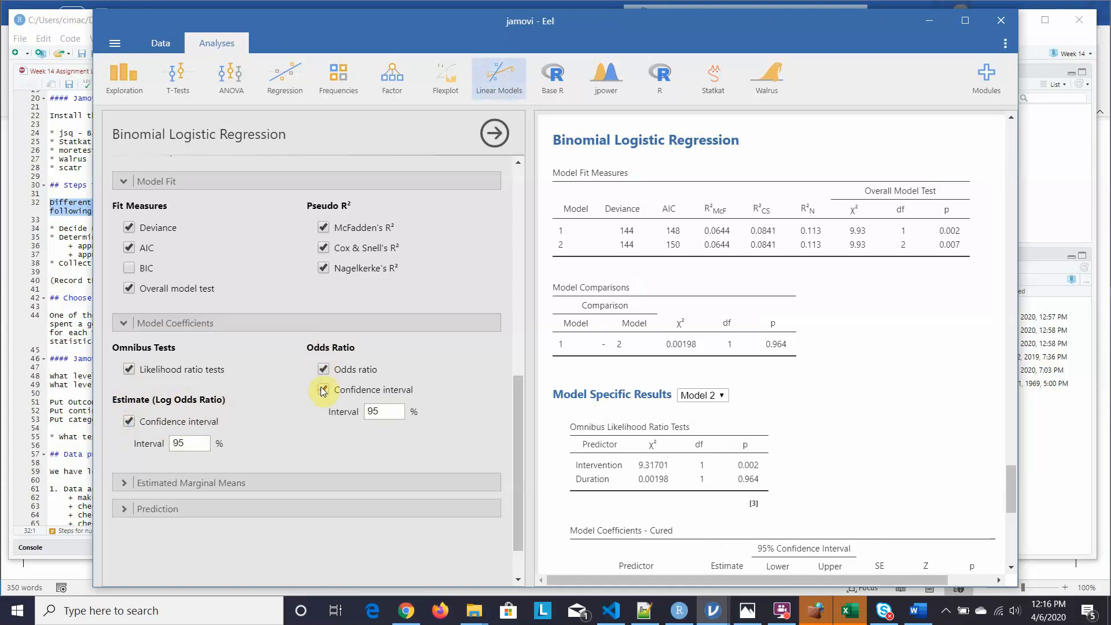
# Add prediction output with a cut-off plot, accuracy, specificity, sensitivity, the ROC curve and AUC.
pyautogui.click(122, 509)
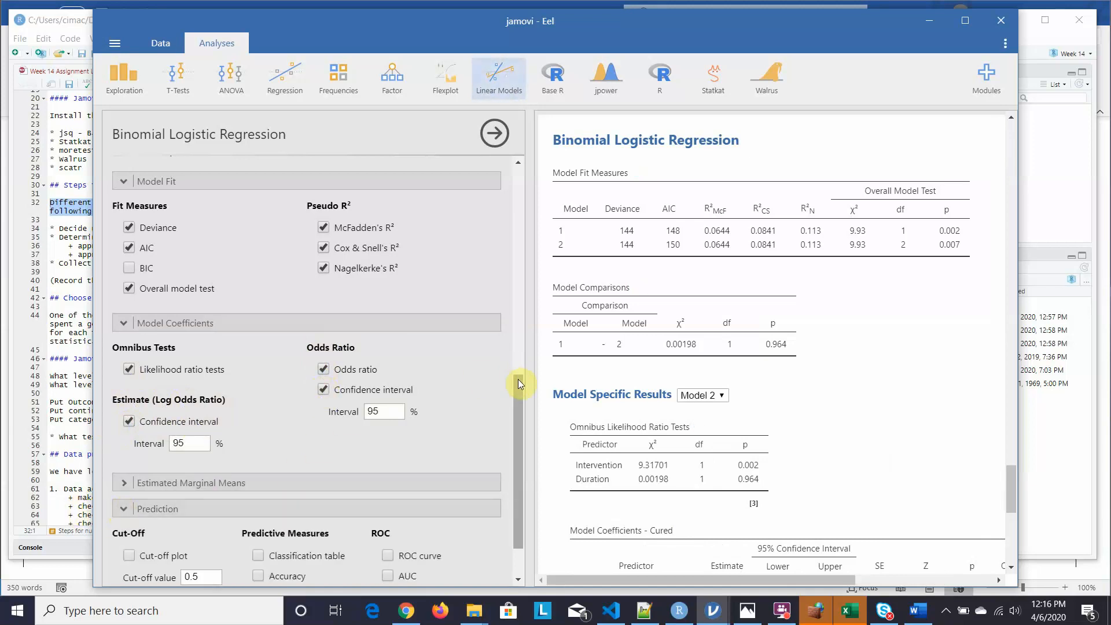
pyautogui.moveTo(519, 380); pyautogui.dragTo(516, 429)
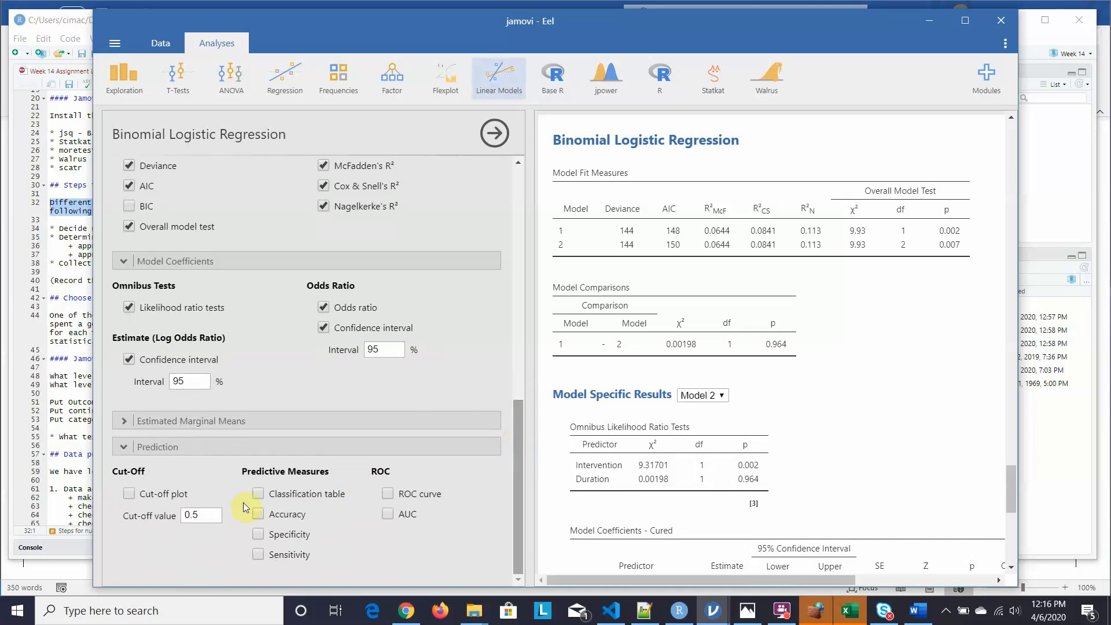
pyautogui.click(129, 495)
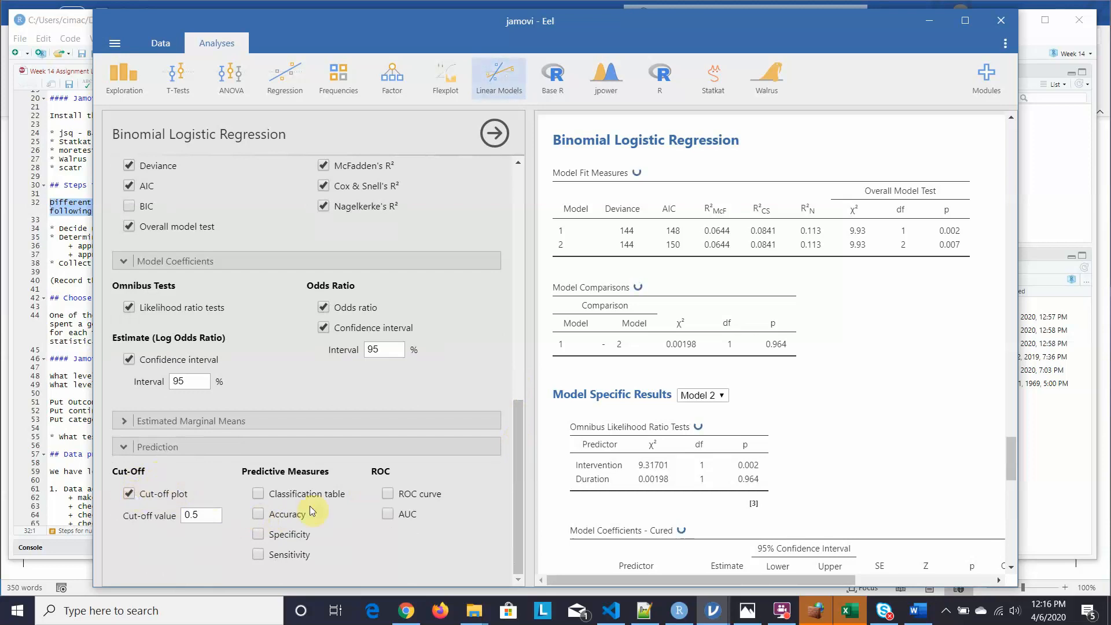
pyautogui.click(258, 514)
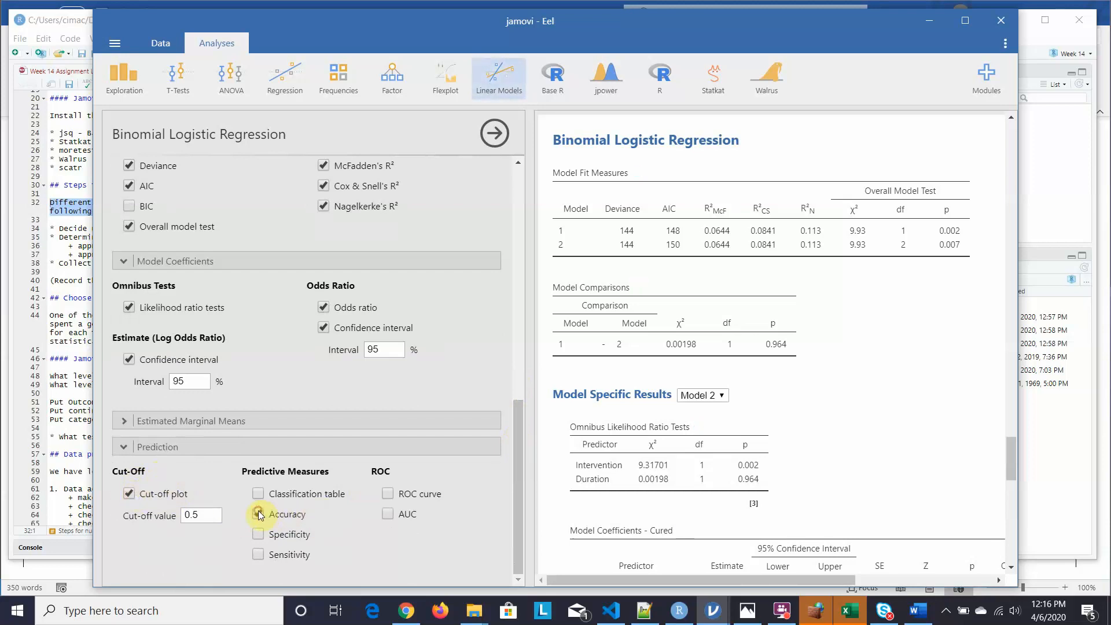
pyautogui.click(258, 554)
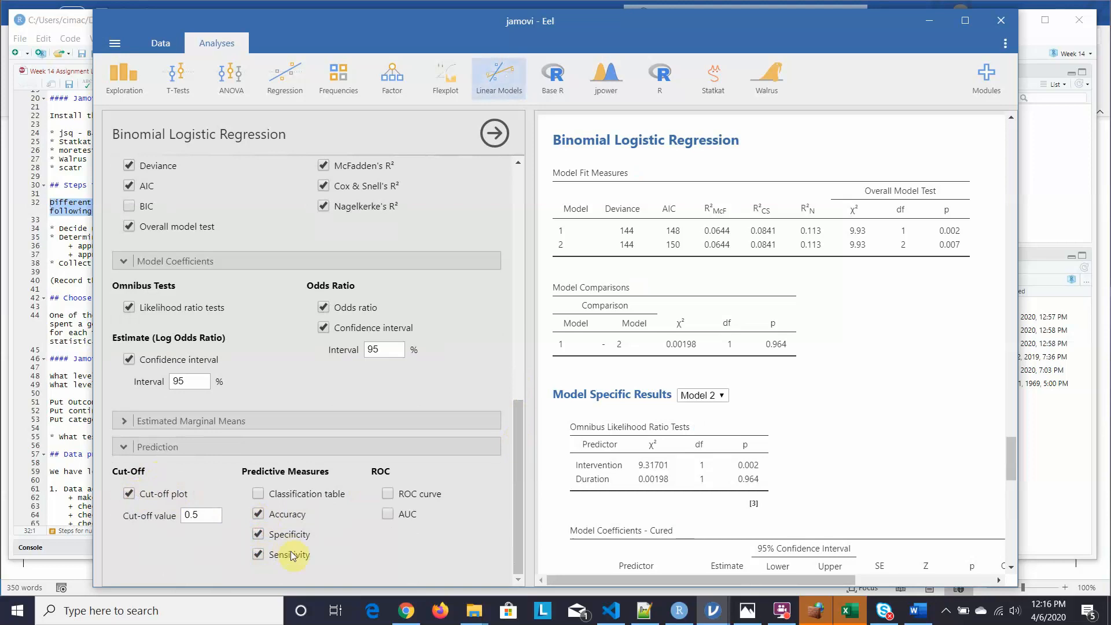
pyautogui.click(387, 493)
pyautogui.click(386, 513)
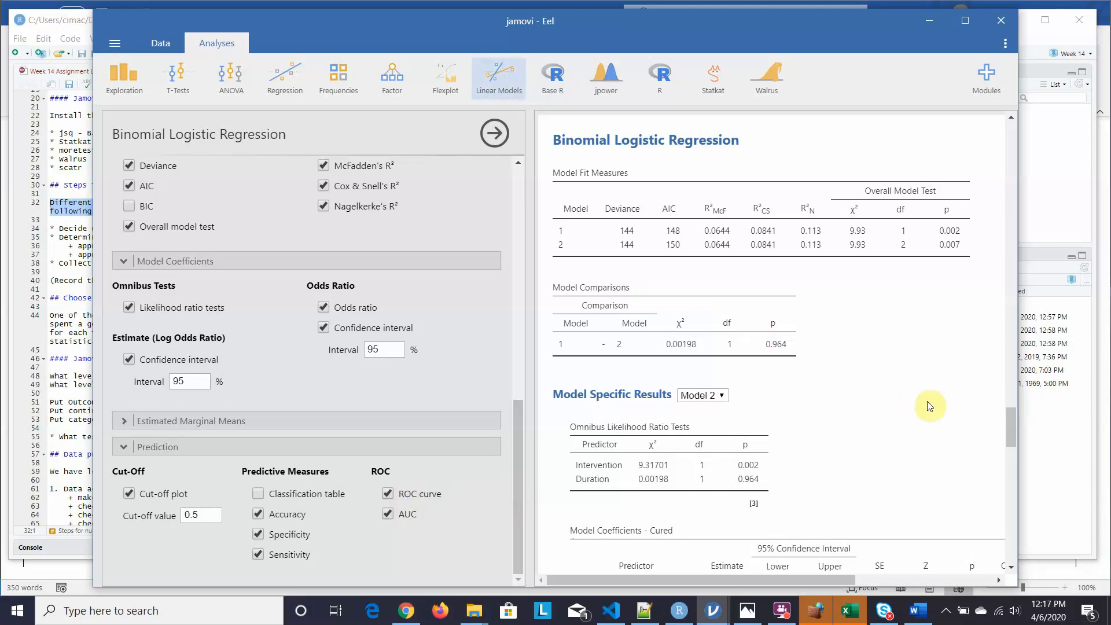
# Examine the model fit measures, model comparison, likelihood ratio tests and Model 2 coefficients, including the odds ratios and their confidence intervals.
pyautogui.moveTo(1008, 428)
pyautogui.mouseDown()
pyautogui.moveTo(1008, 387)
pyautogui.moveTo(1009, 429)
pyautogui.mouseUp()
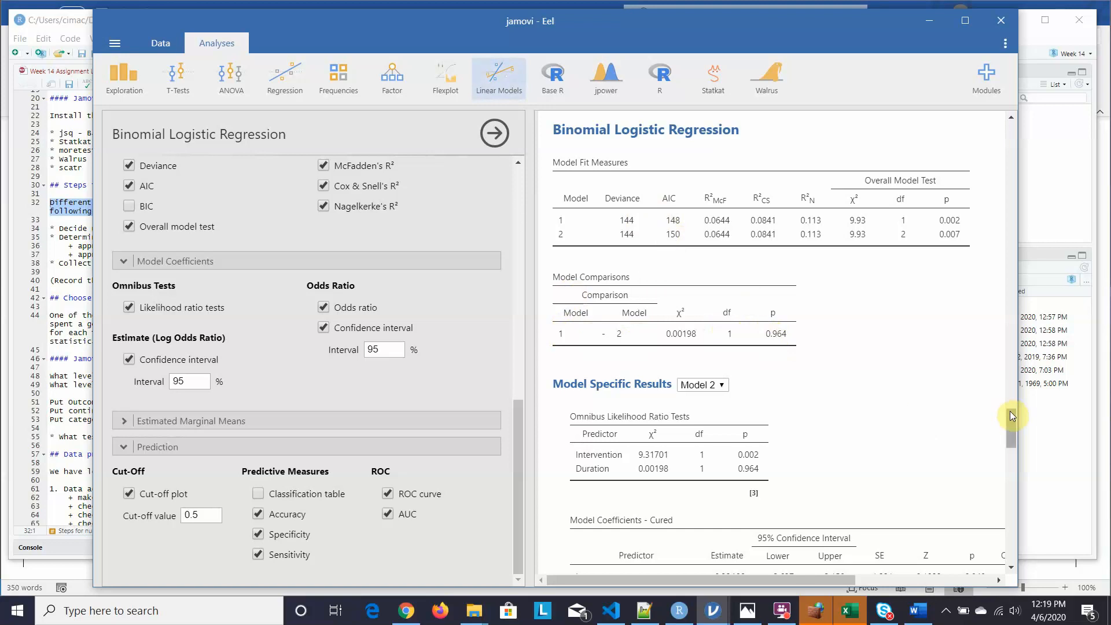
pyautogui.moveTo(1010, 411); pyautogui.dragTo(1011, 424)
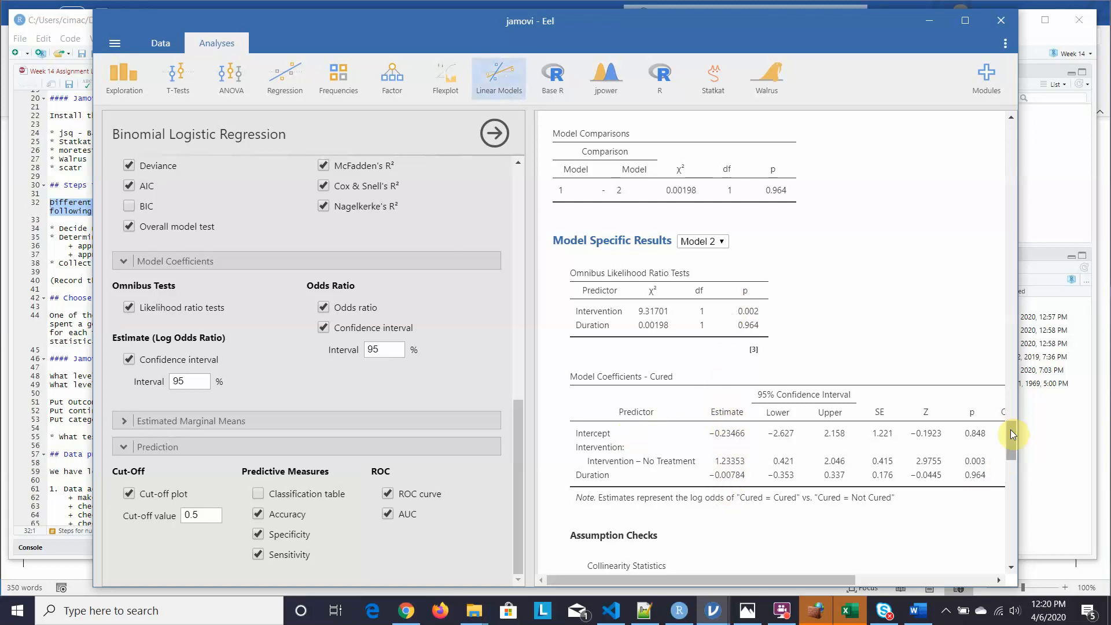
pyautogui.moveTo(1009, 432); pyautogui.dragTo(1009, 440)
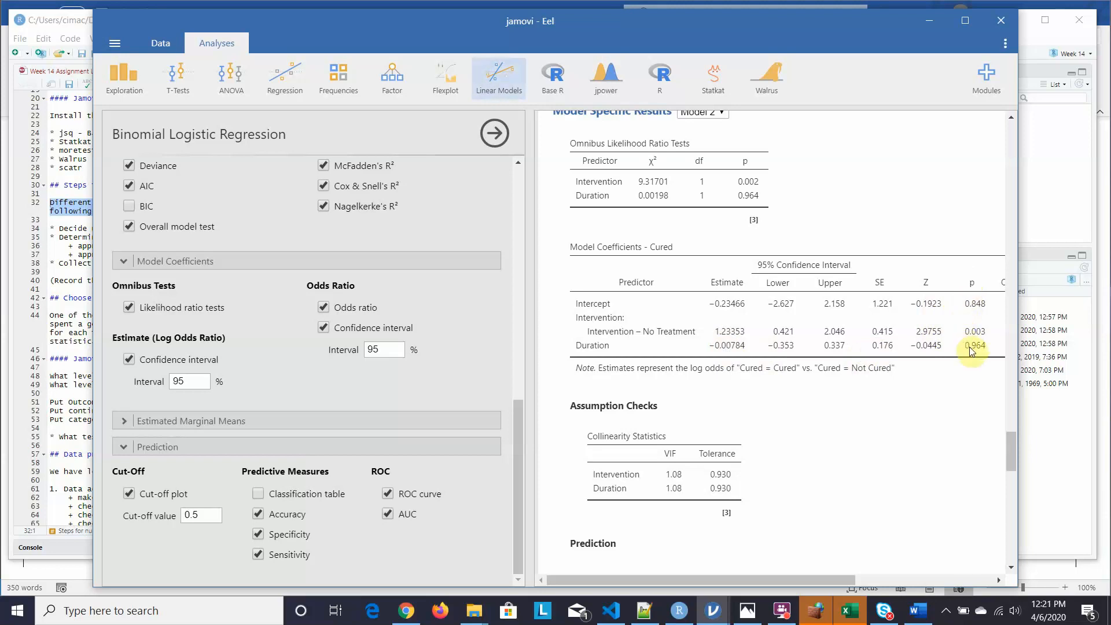
pyautogui.moveTo(797, 574); pyautogui.dragTo(828, 579)
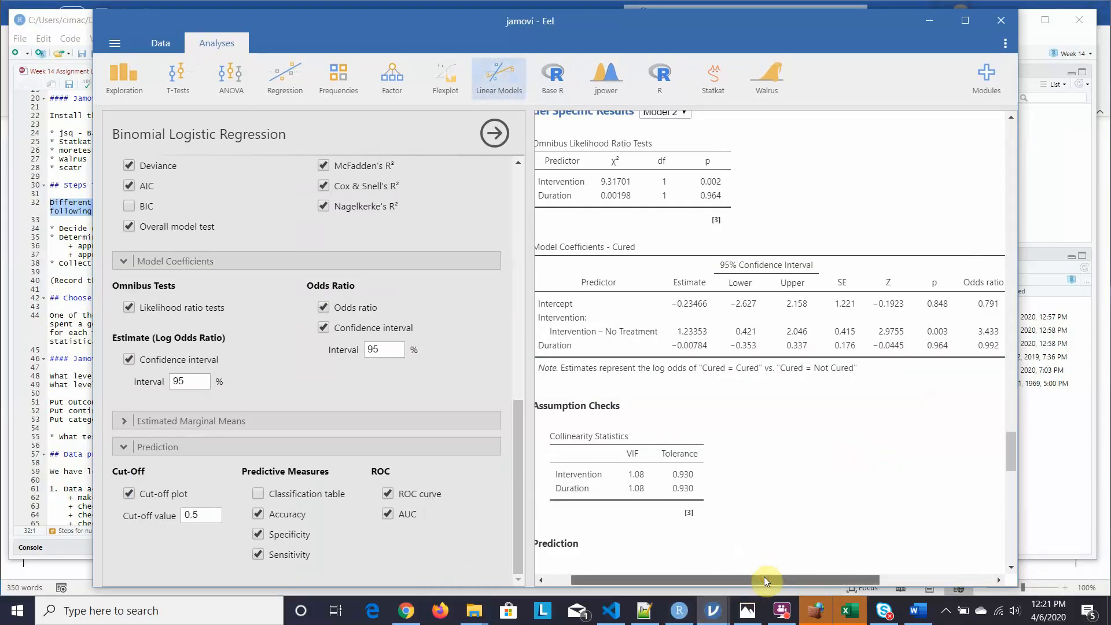
pyautogui.moveTo(764, 577); pyautogui.dragTo(867, 604)
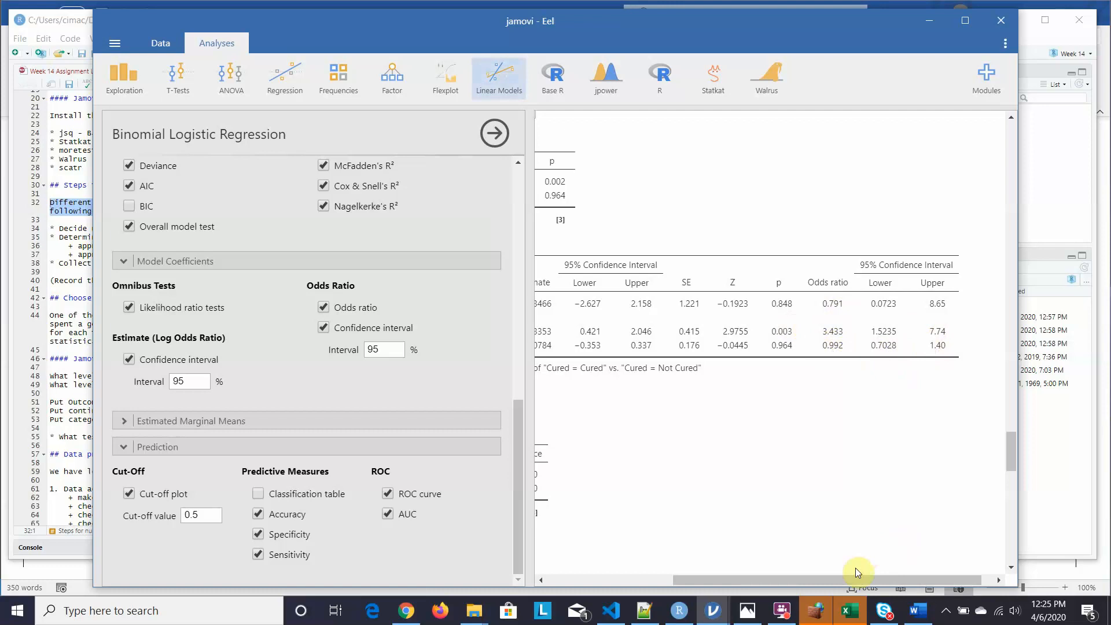
pyautogui.moveTo(844, 578); pyautogui.dragTo(844, 578)
pyautogui.moveTo(788, 576); pyautogui.dragTo(659, 576)
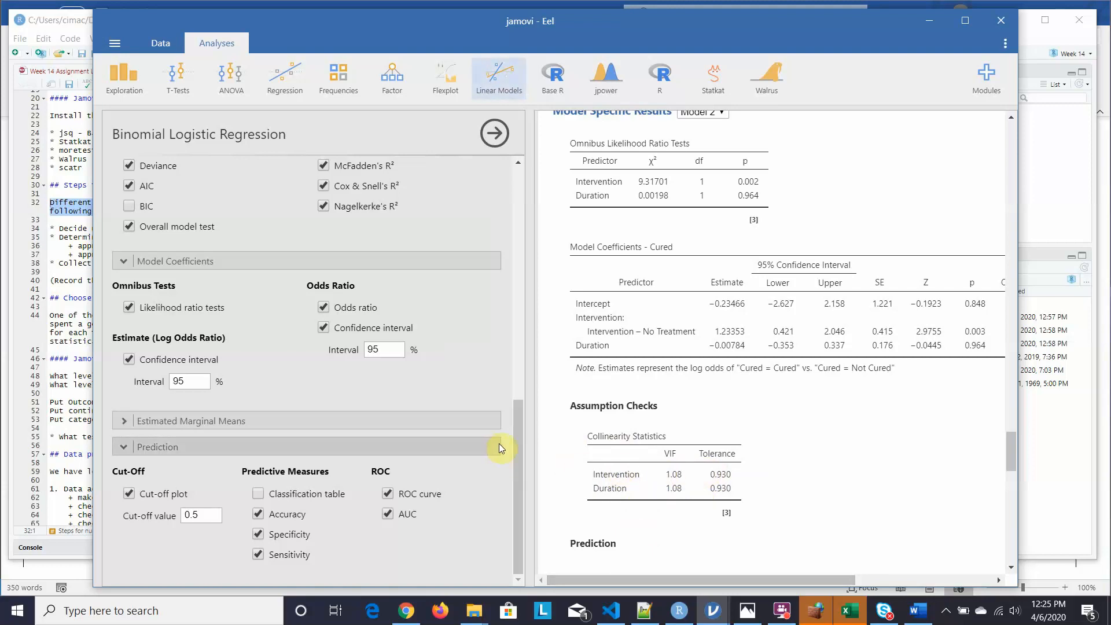
# Add the Duration by Intervention interaction to Block 2 of the logistic model.
pyautogui.moveTo(516, 450); pyautogui.dragTo(498, 190)
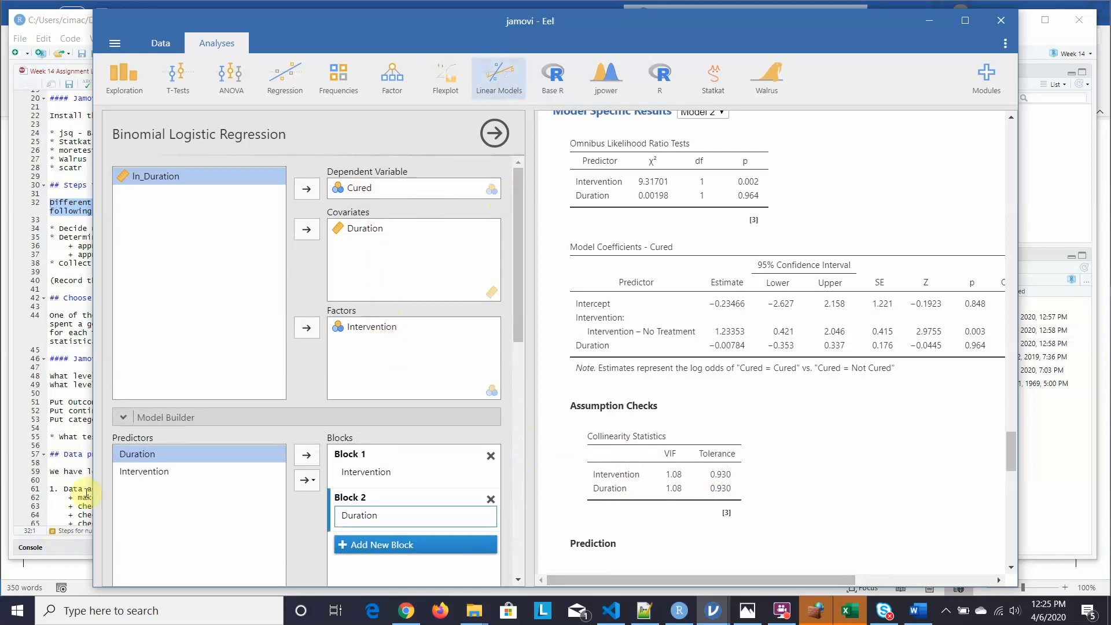
pyautogui.keyDown('shift'); pyautogui.click(134, 474); pyautogui.keyUp('shift')
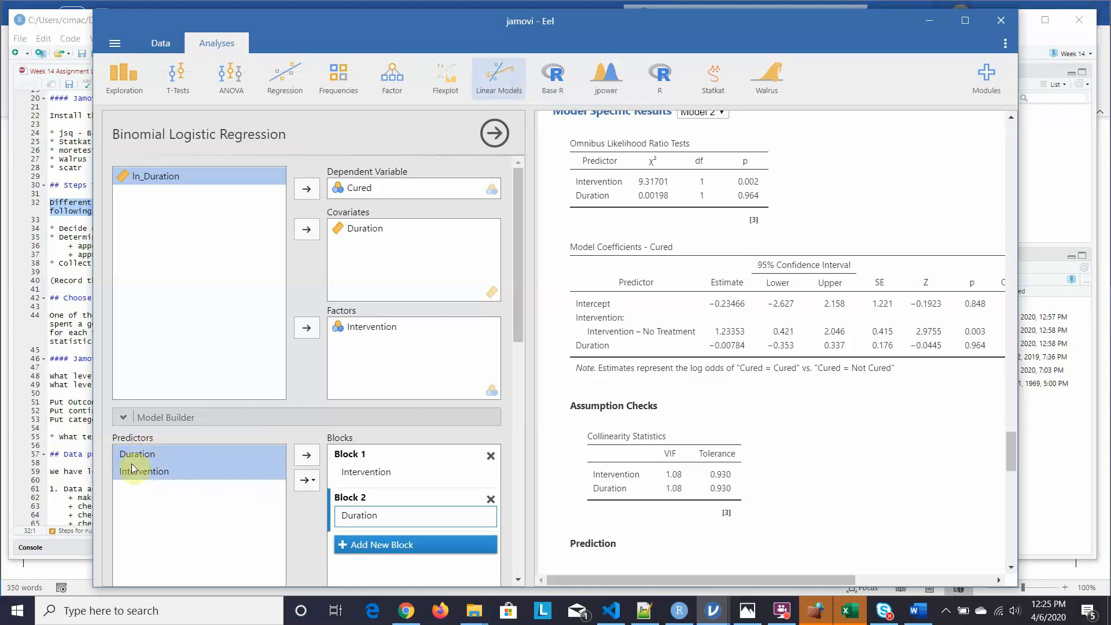
pyautogui.click(314, 479)
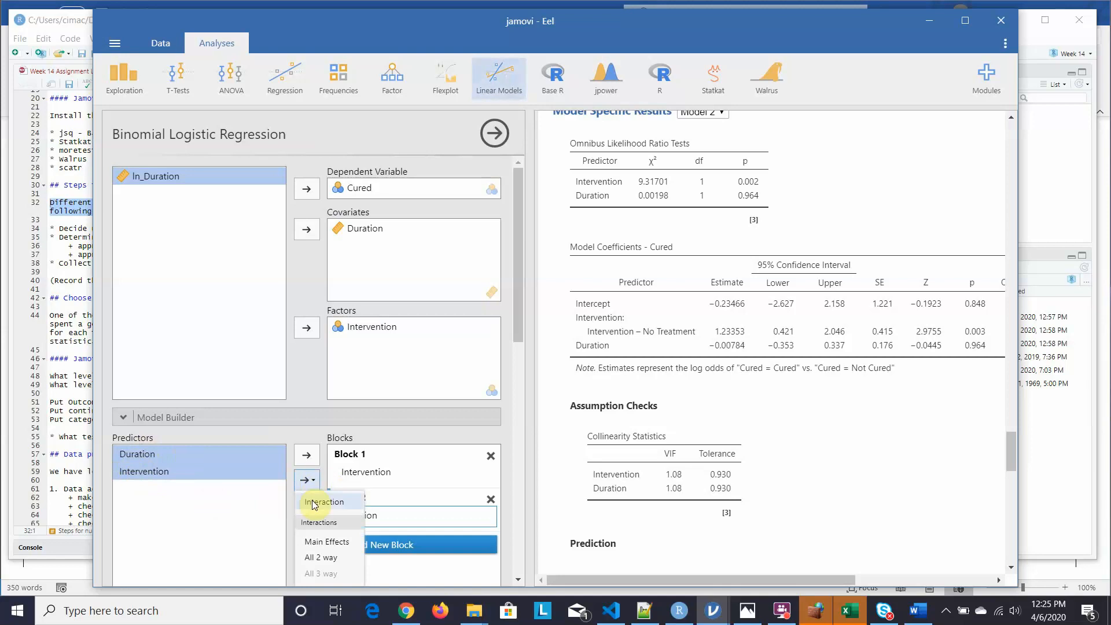
pyautogui.click(313, 502)
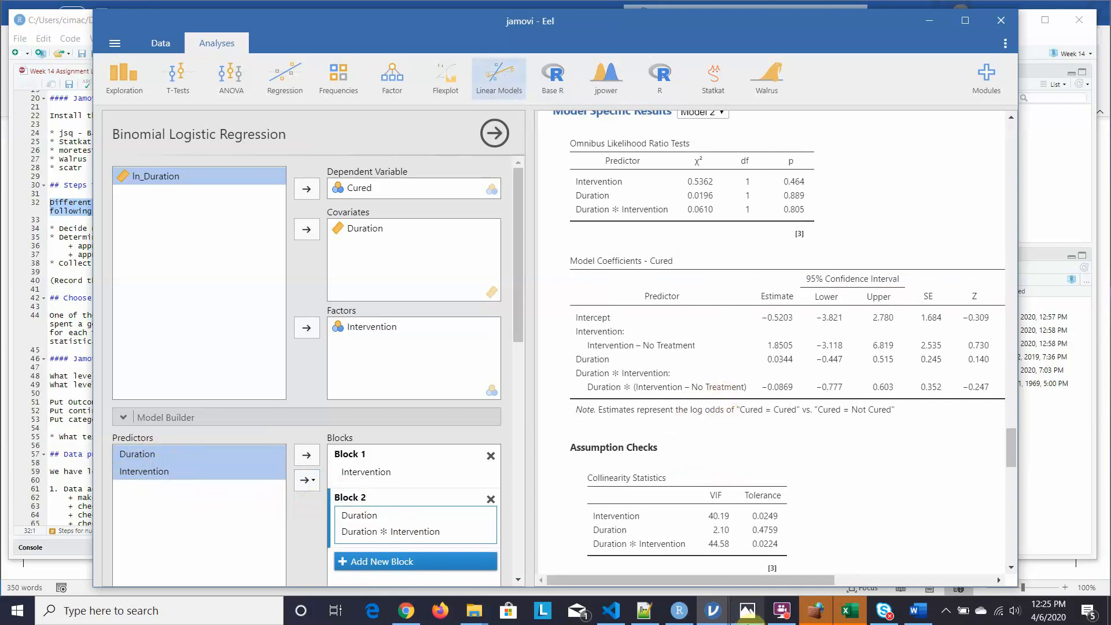
# Review the coefficients, model fit, model comparison and collinearity statistics of the model containing the interaction.
pyautogui.moveTo(758, 581); pyautogui.dragTo(829, 575)
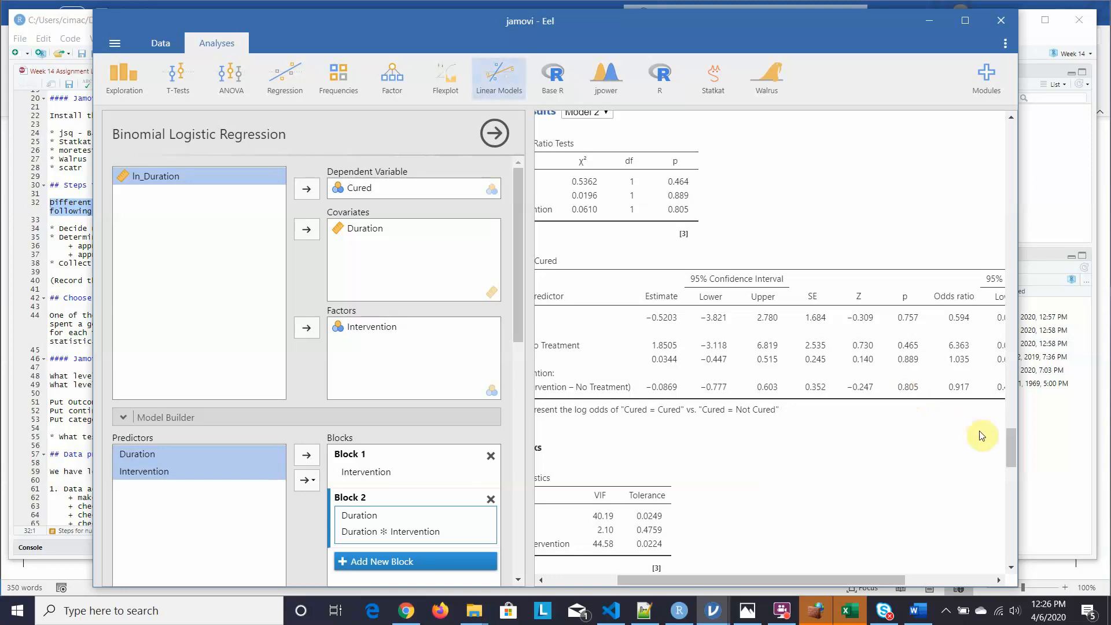
pyautogui.moveTo(809, 583); pyautogui.dragTo(742, 575)
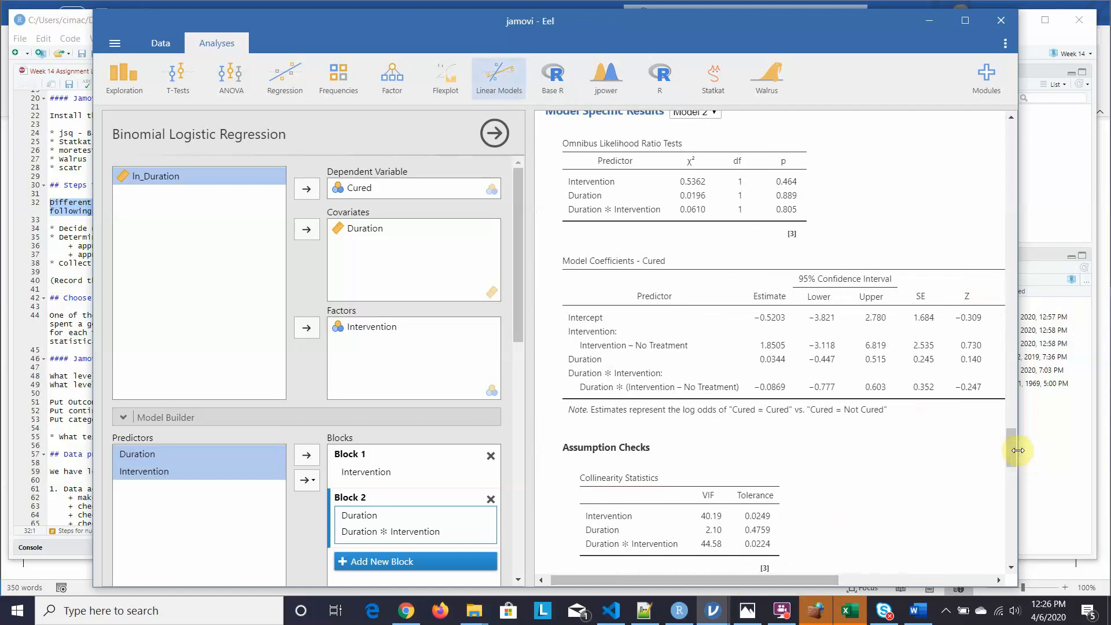
pyautogui.moveTo(1012, 445); pyautogui.dragTo(1010, 419)
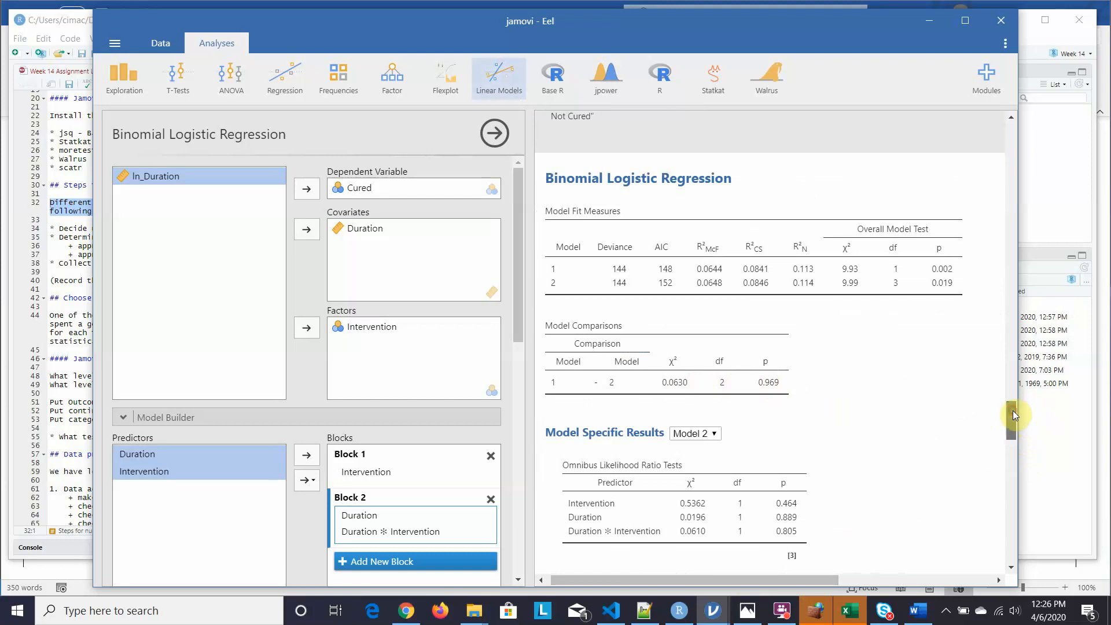
pyautogui.moveTo(1012, 411); pyautogui.dragTo(1014, 442)
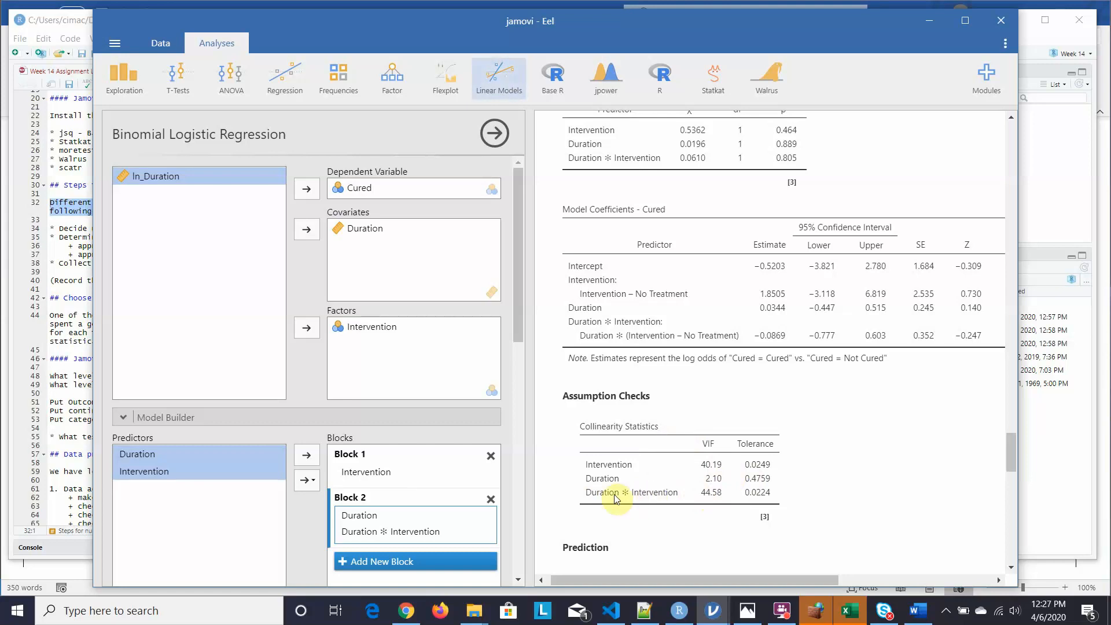
# Remove the Duration by Intervention interaction from Block 2 and take Duration out of the covariates.
pyautogui.click(409, 534)
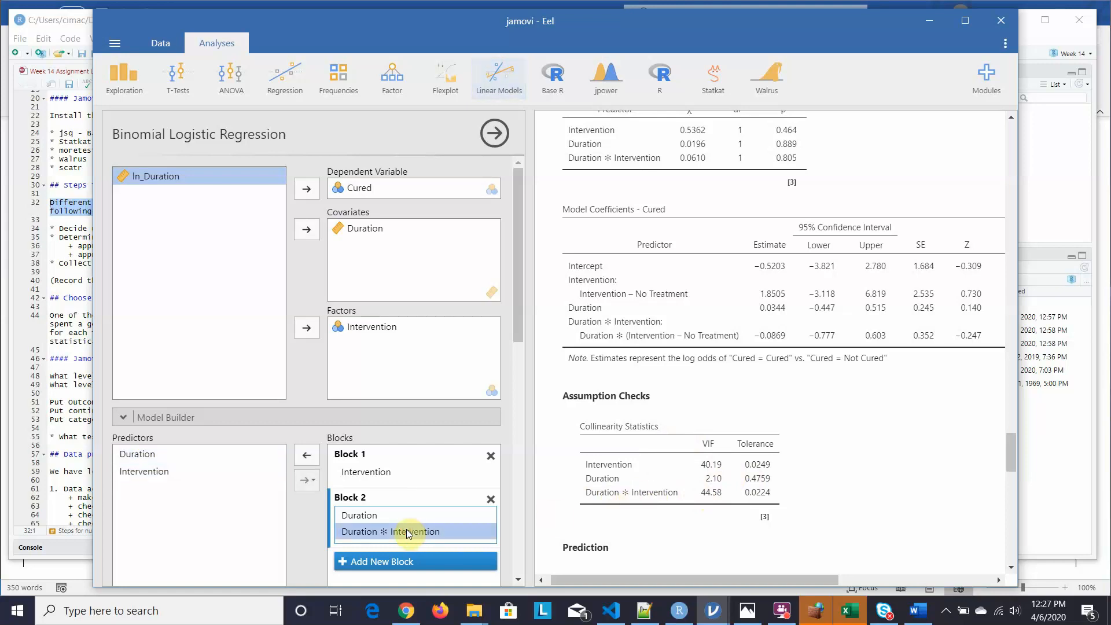
pyautogui.click(301, 455)
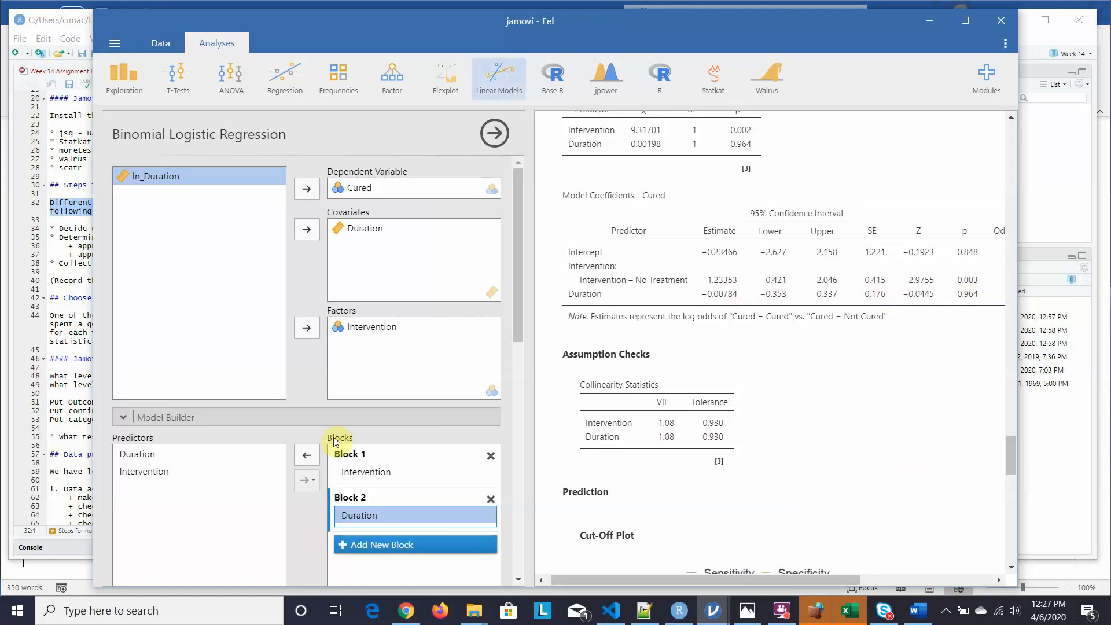
pyautogui.click(360, 230)
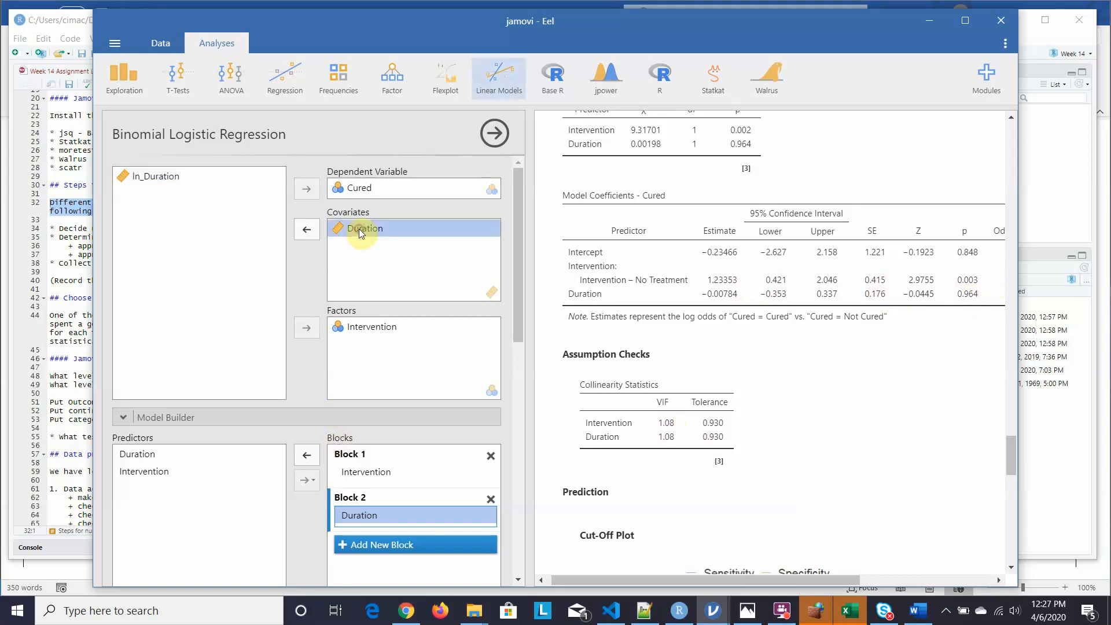
pyautogui.click(310, 231)
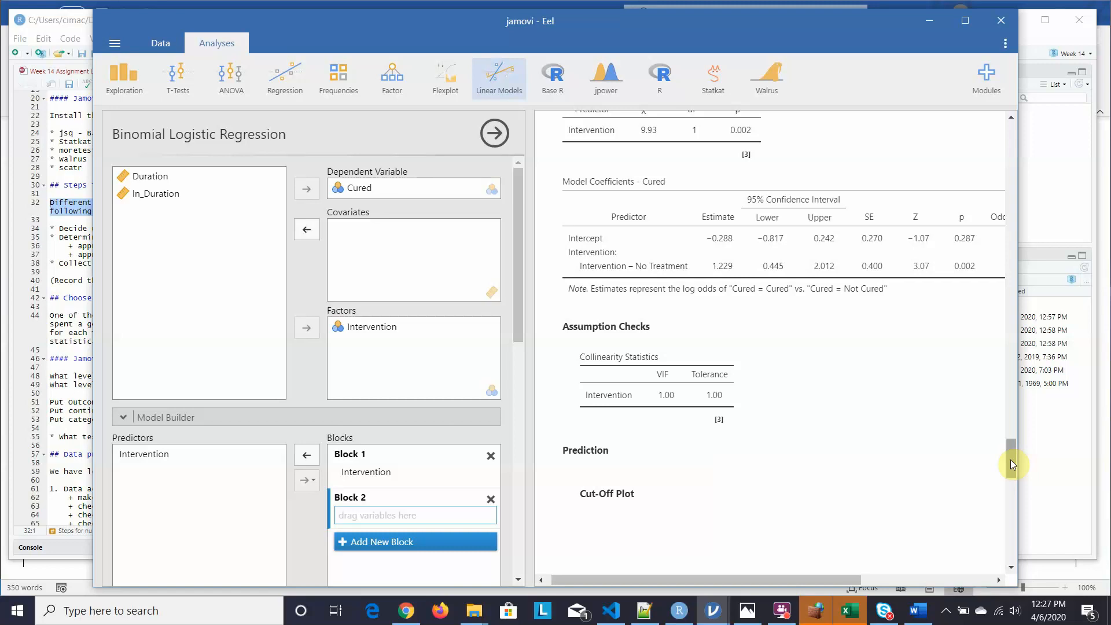
# Check the model fit measures and model comparison, and delete the empty Block 2 from the logistic model.
pyautogui.moveTo(1010, 460); pyautogui.dragTo(1006, 428)
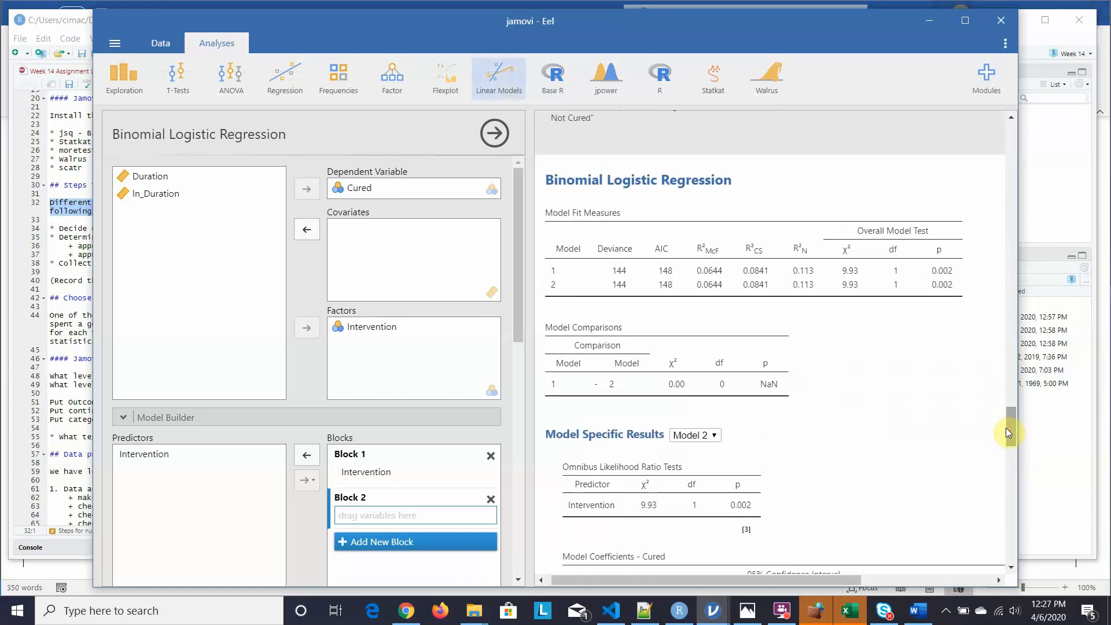
pyautogui.scroll(-1, 938, 270)
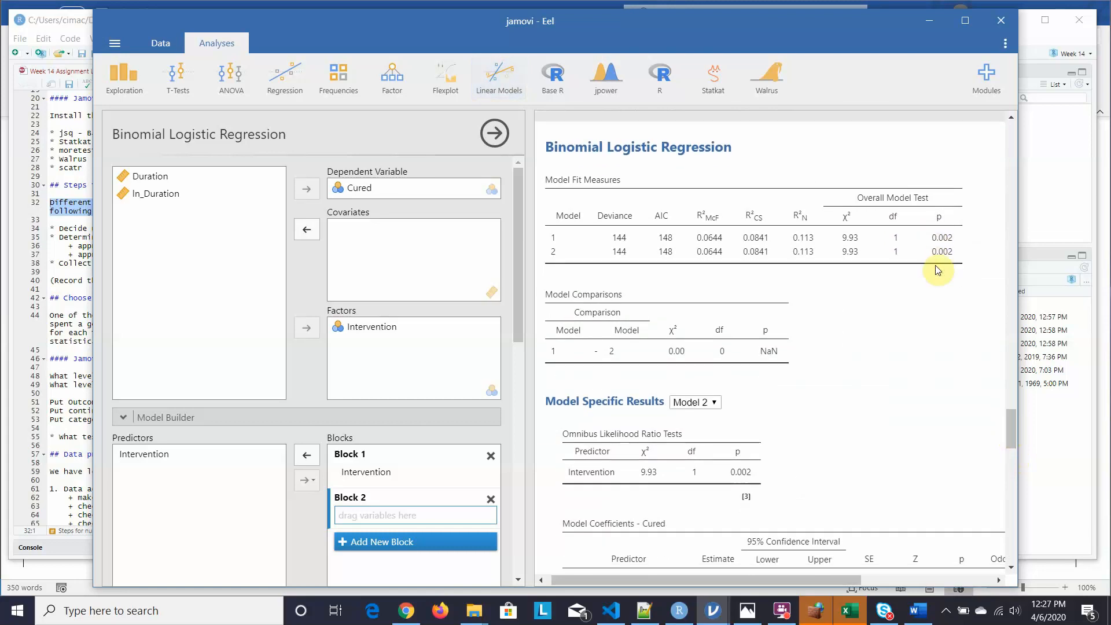
pyautogui.click(490, 499)
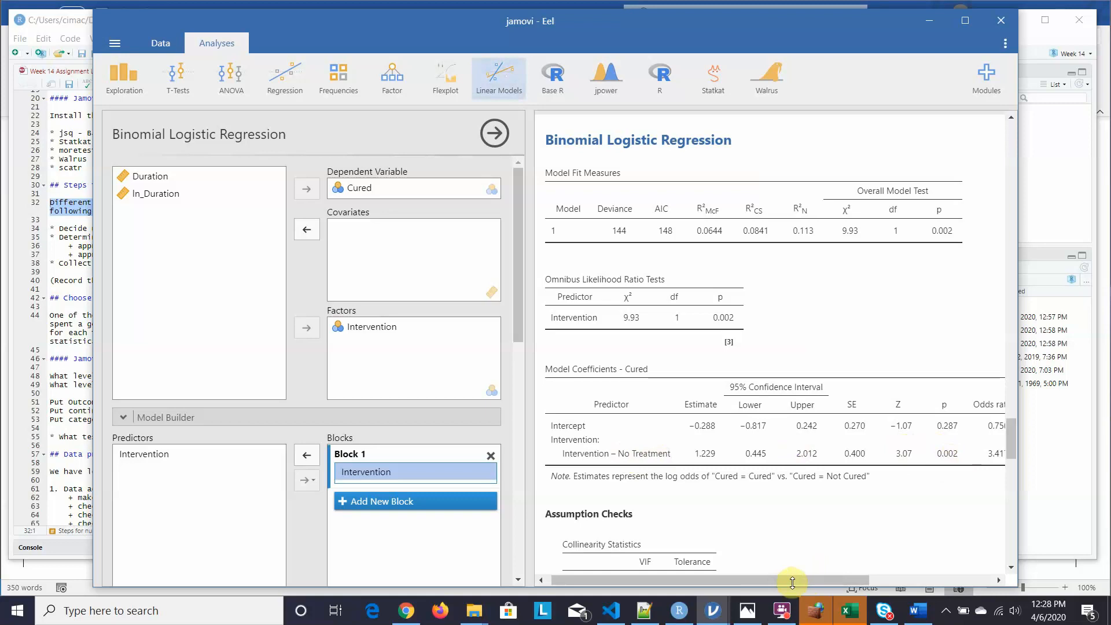
# Review the Intervention-only model's coefficients, odds ratios with confidence intervals, collinearity statistics and cut-off plot.
pyautogui.moveTo(797, 580); pyautogui.dragTo(904, 584)
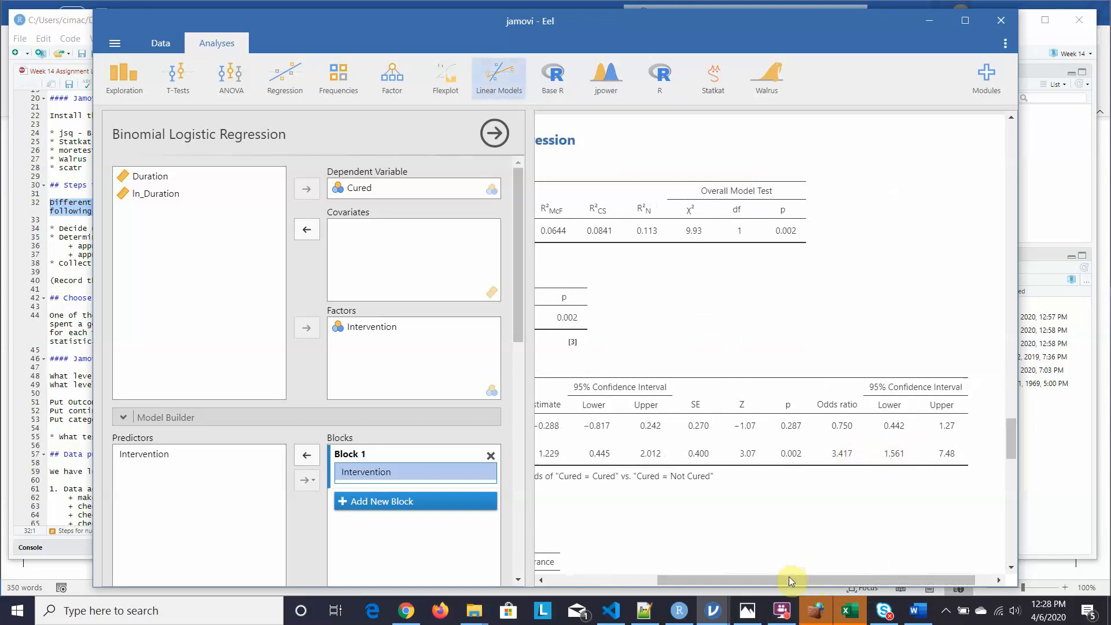
pyautogui.moveTo(782, 582); pyautogui.dragTo(620, 561)
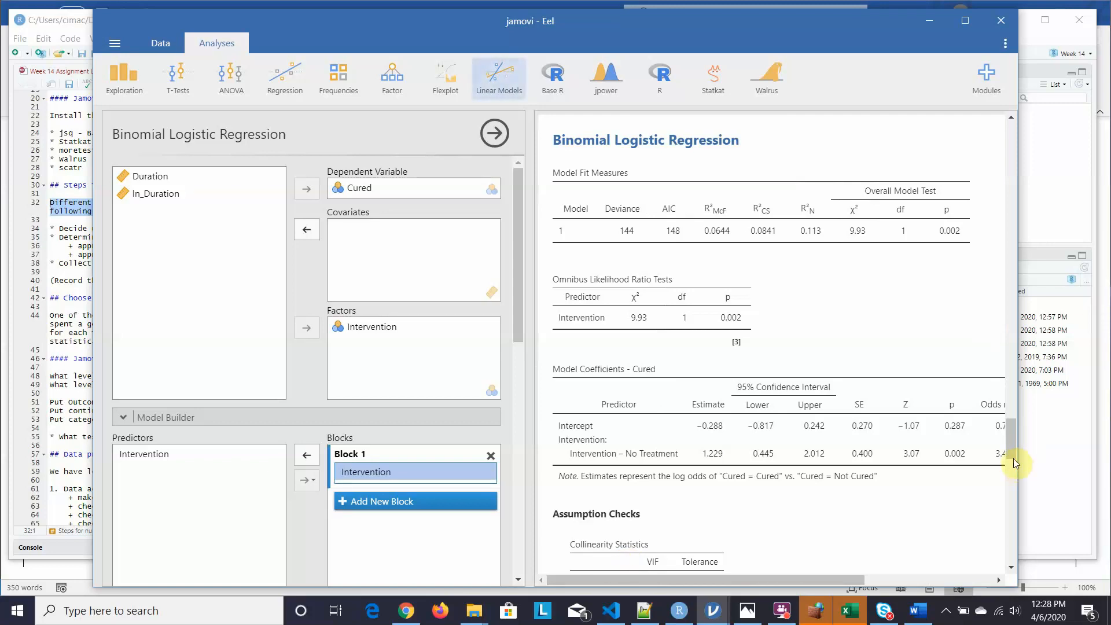
pyautogui.moveTo(1012, 440); pyautogui.dragTo(1007, 467)
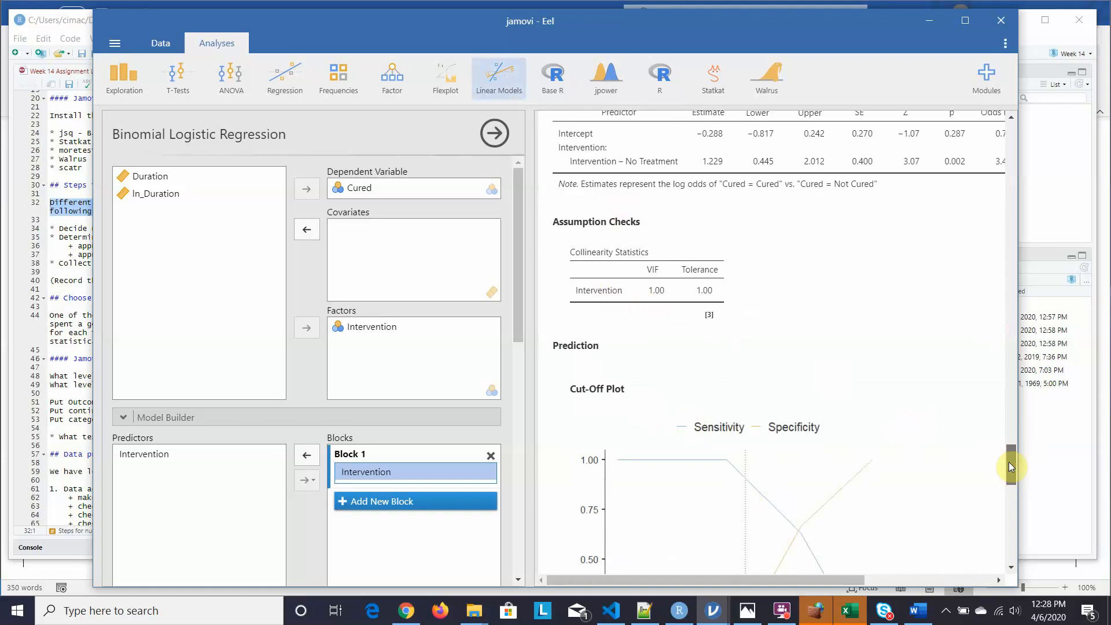
pyautogui.moveTo(1009, 461); pyautogui.dragTo(1012, 480)
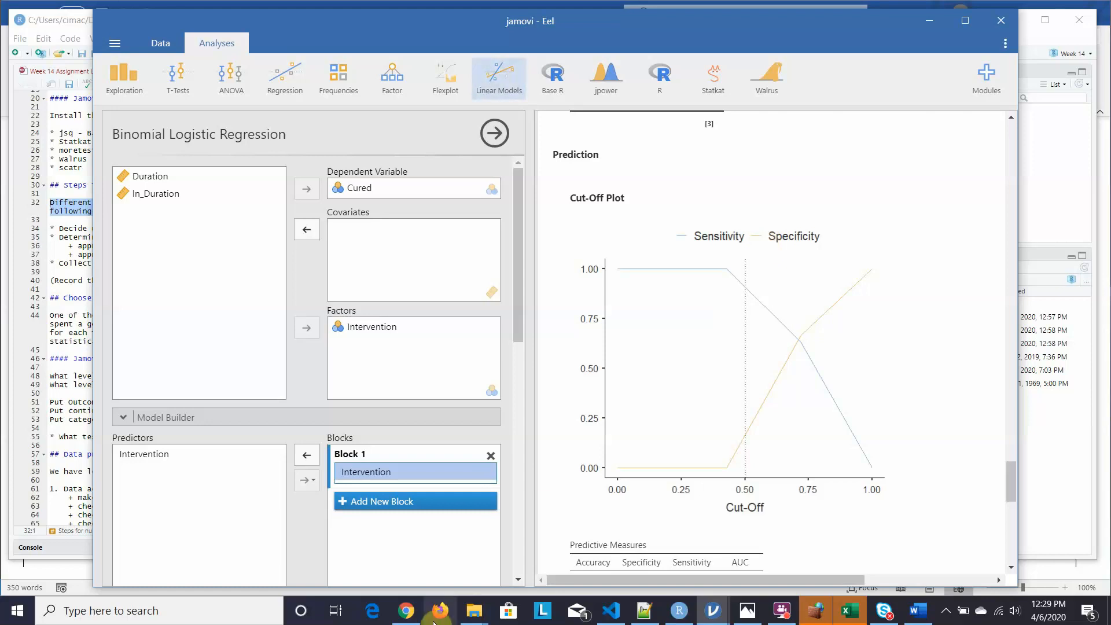
# Switch to Chrome and search Google for "sensitivity and specificity".
pyautogui.moveTo(411, 620)
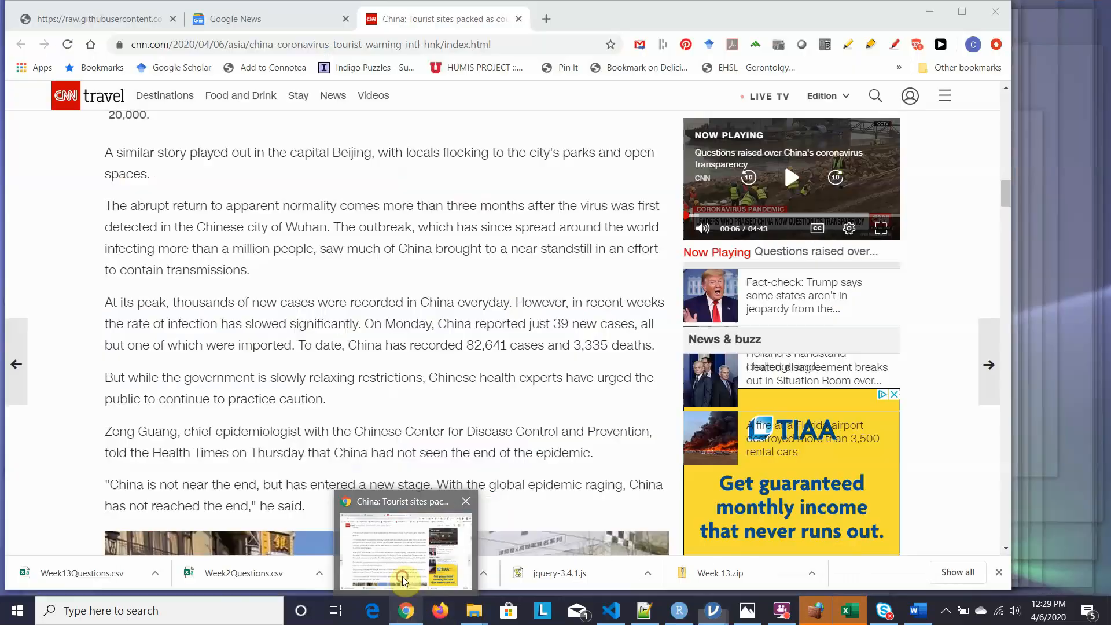
pyautogui.click(402, 576)
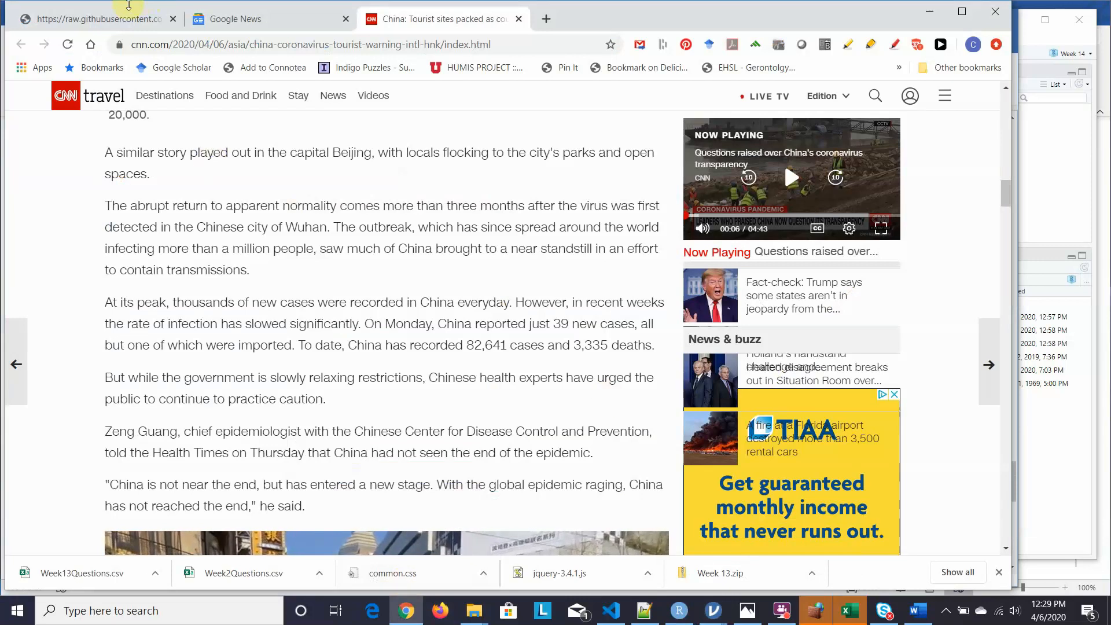
pyautogui.click(116, 24)
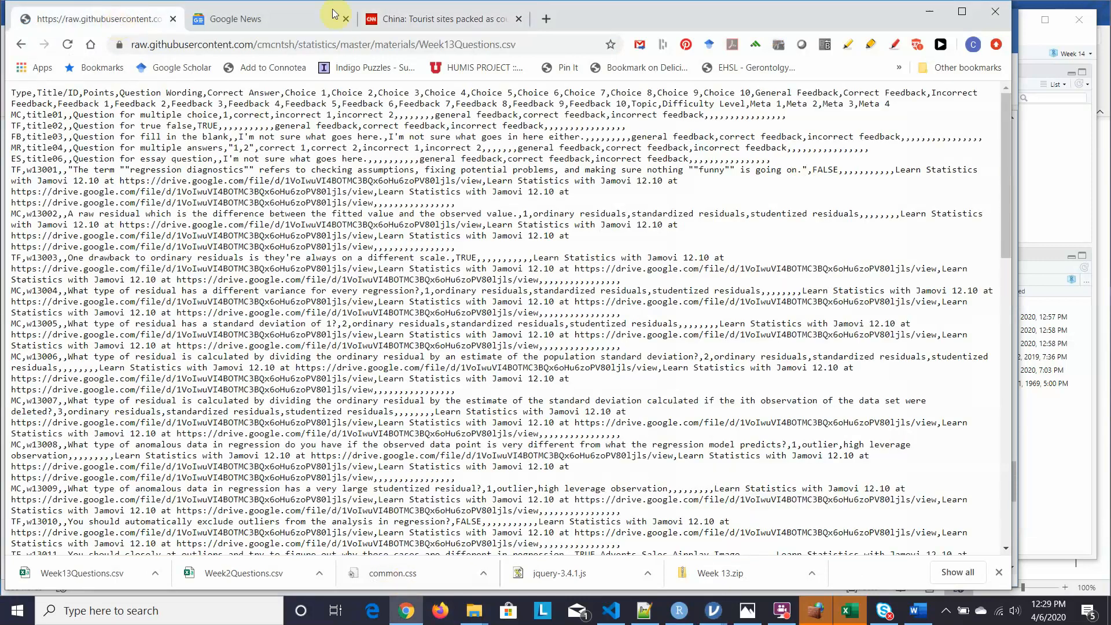
pyautogui.click(434, 19)
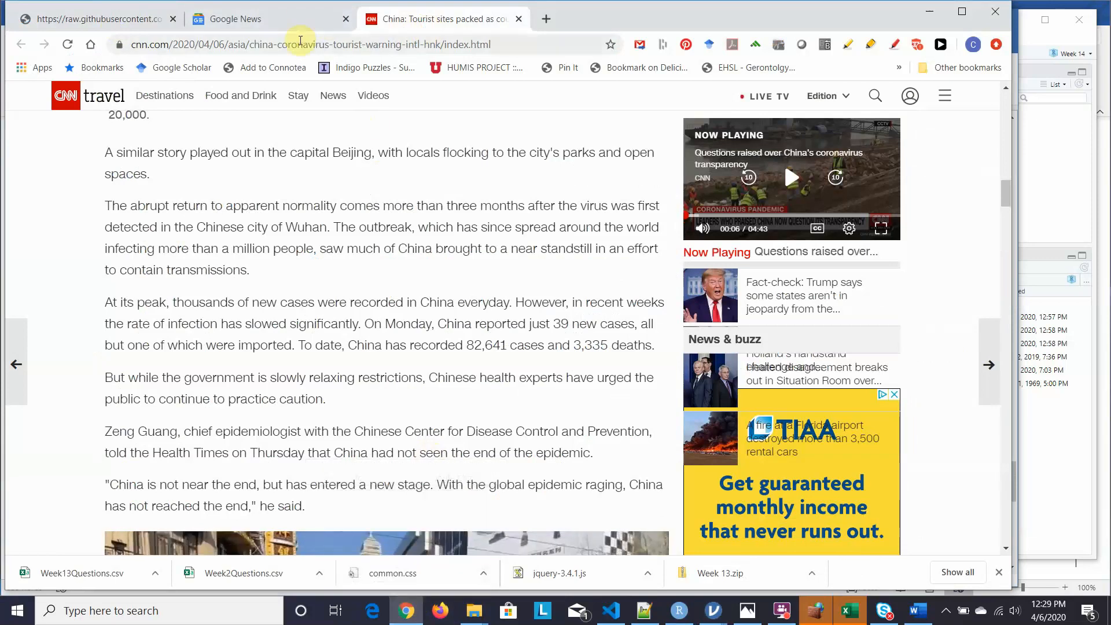
pyautogui.click(300, 44)
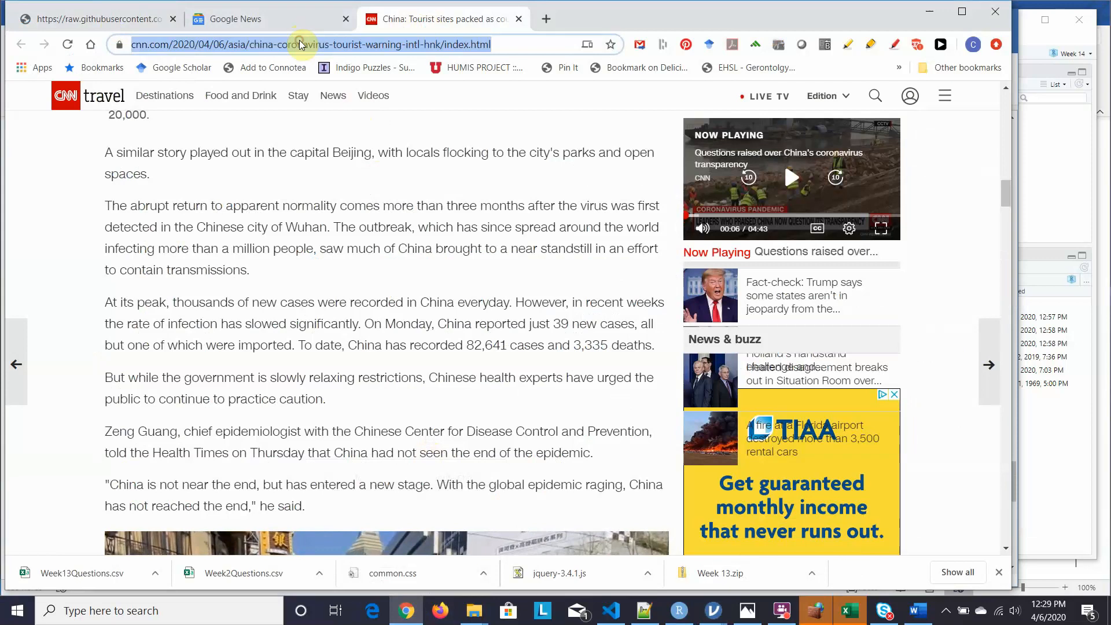
pyautogui.write('sensitivity')
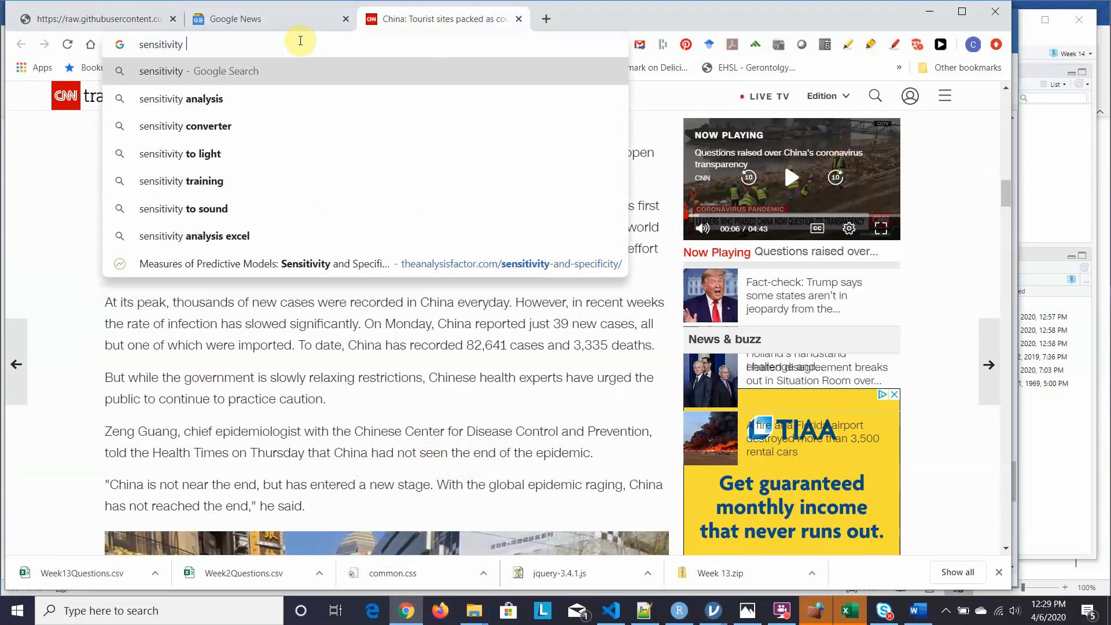
pyautogui.write(' and specificity')
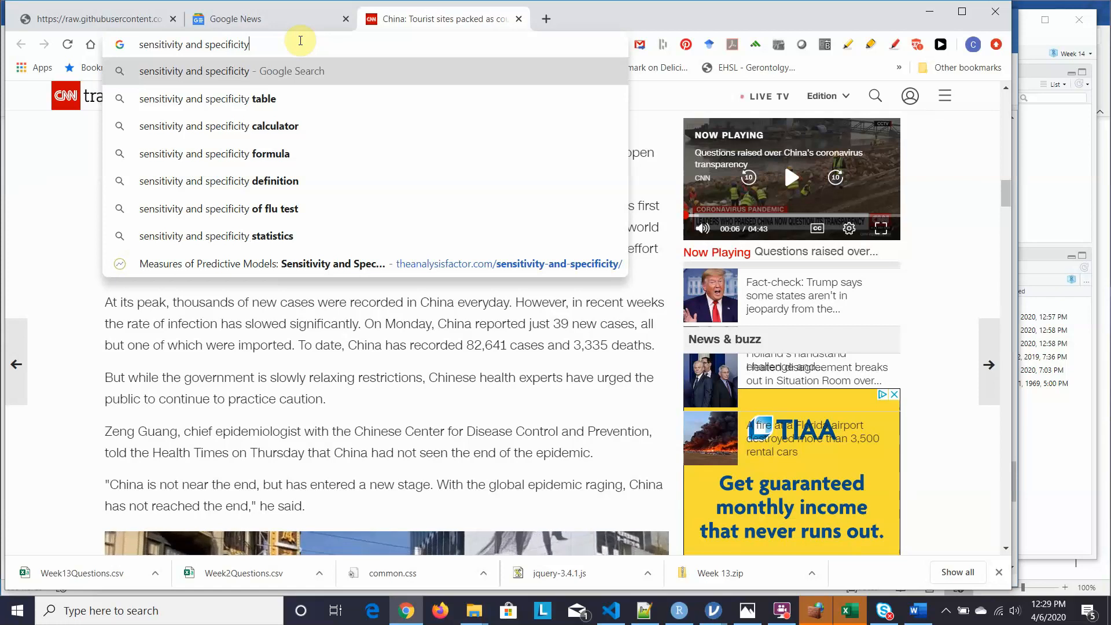
pyautogui.press('Return')
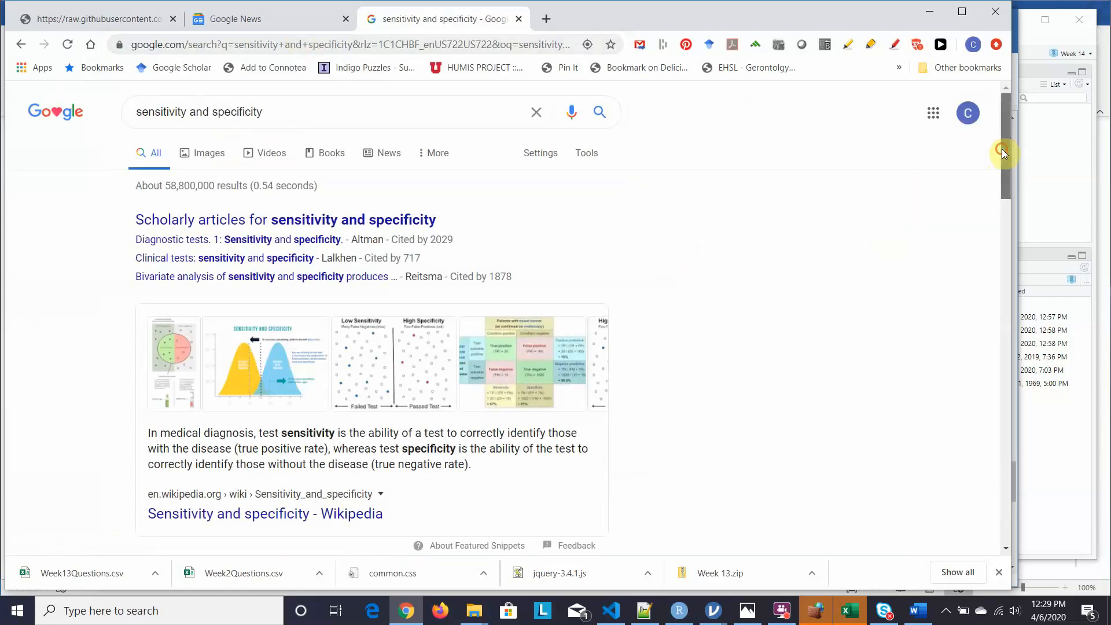
# Open the Frontiers article on sensitivity, specificity and predictive values and read its formulas for these metrics.
pyautogui.moveTo(1001, 148); pyautogui.dragTo(1012, 253)
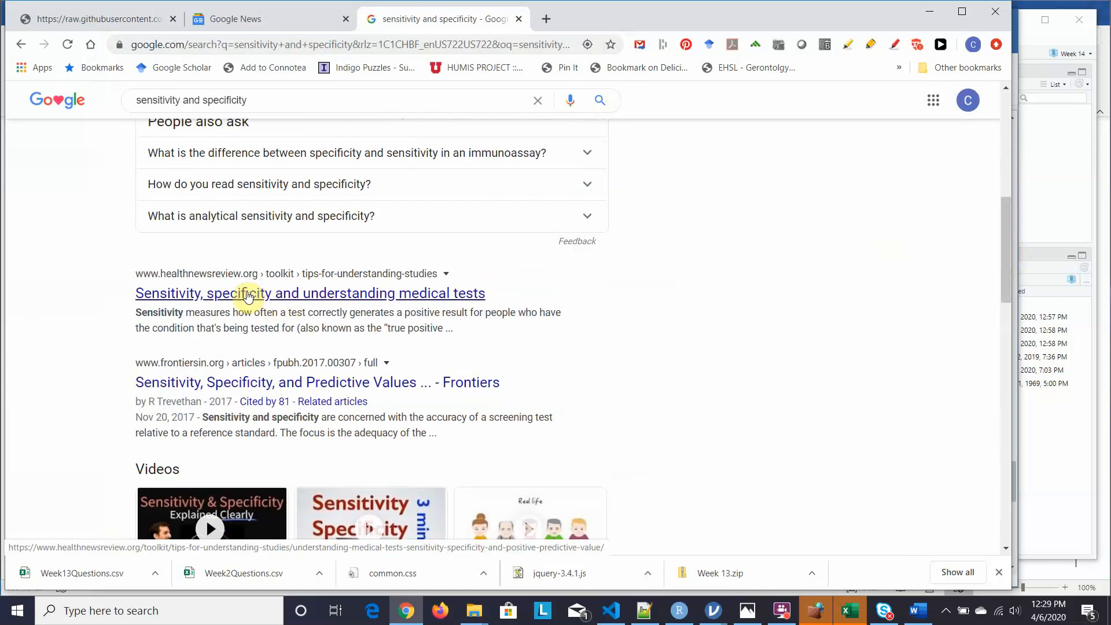
pyautogui.click(224, 384)
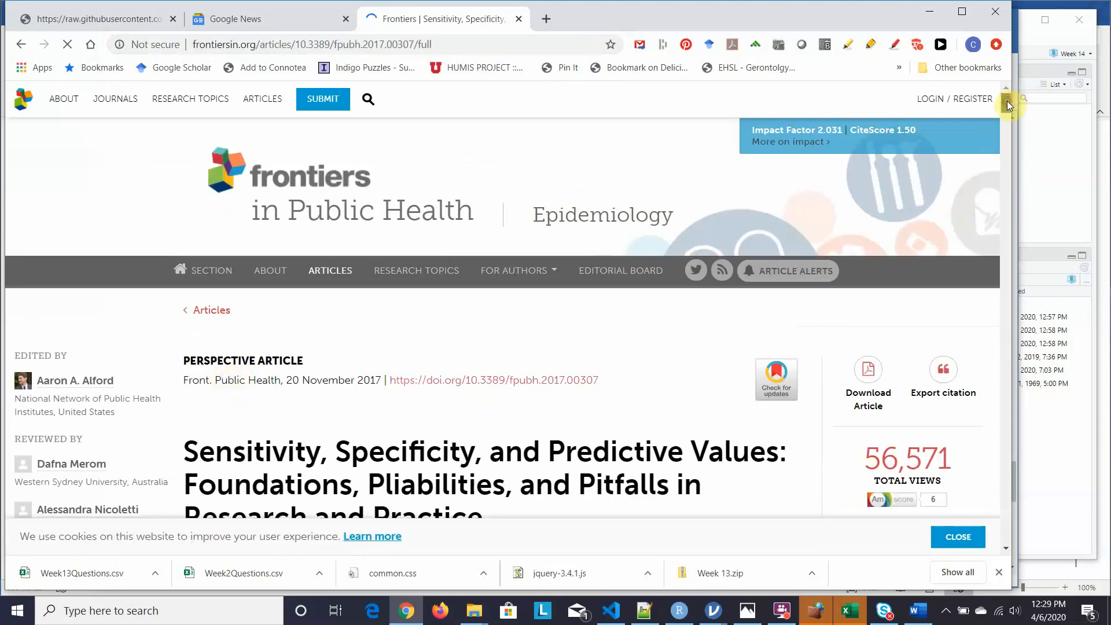
pyautogui.moveTo(1008, 101); pyautogui.dragTo(1015, 177)
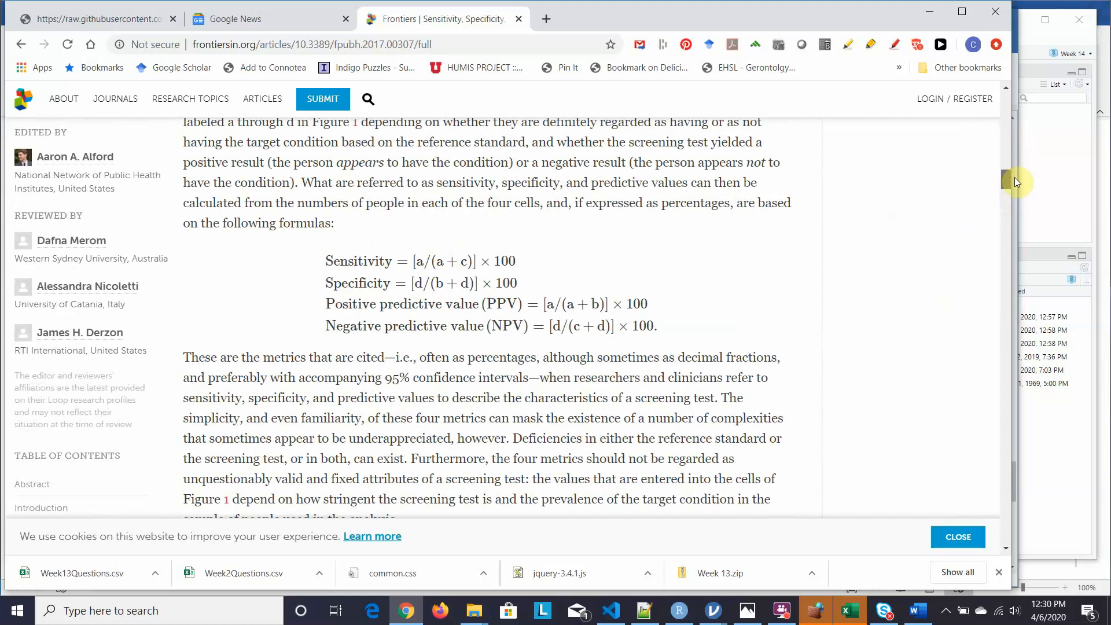
pyautogui.moveTo(1015, 177); pyautogui.dragTo(1015, 179)
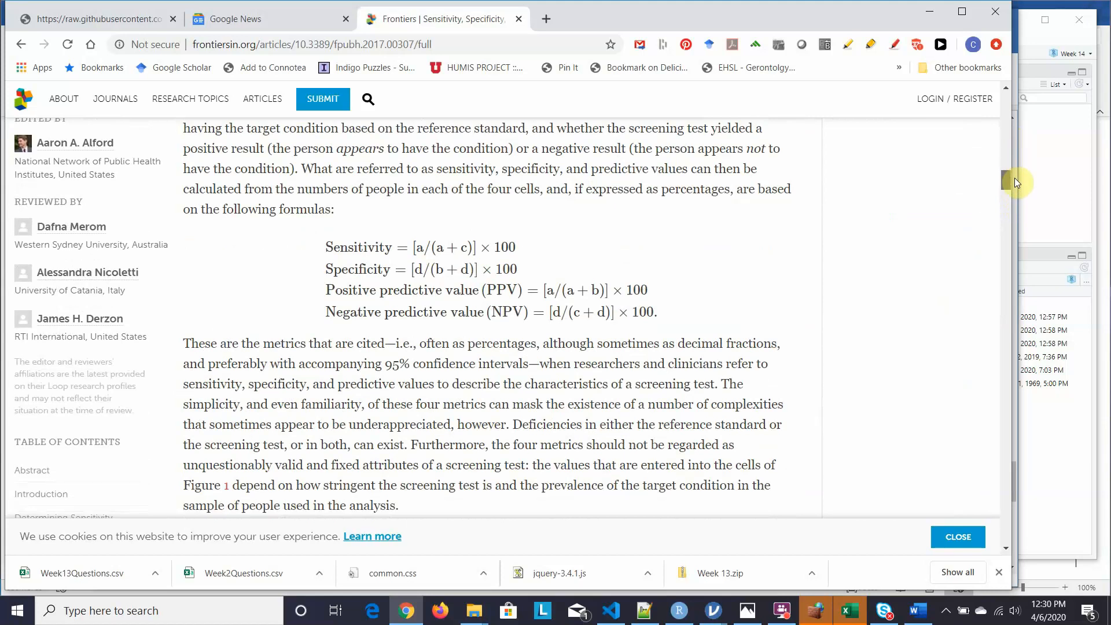
pyautogui.moveTo(1015, 177); pyautogui.dragTo(1015, 176)
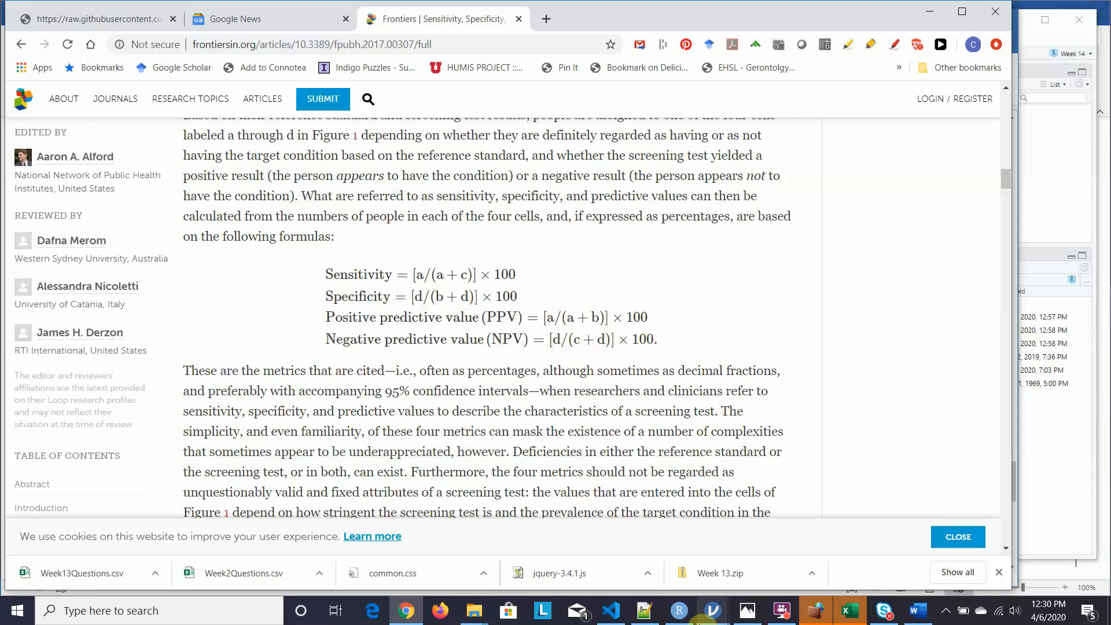
# Return to the Eel data set in jamovi and examine the cut-off plot, predictive measures and ROC curve.
pyautogui.moveTo(713, 611)
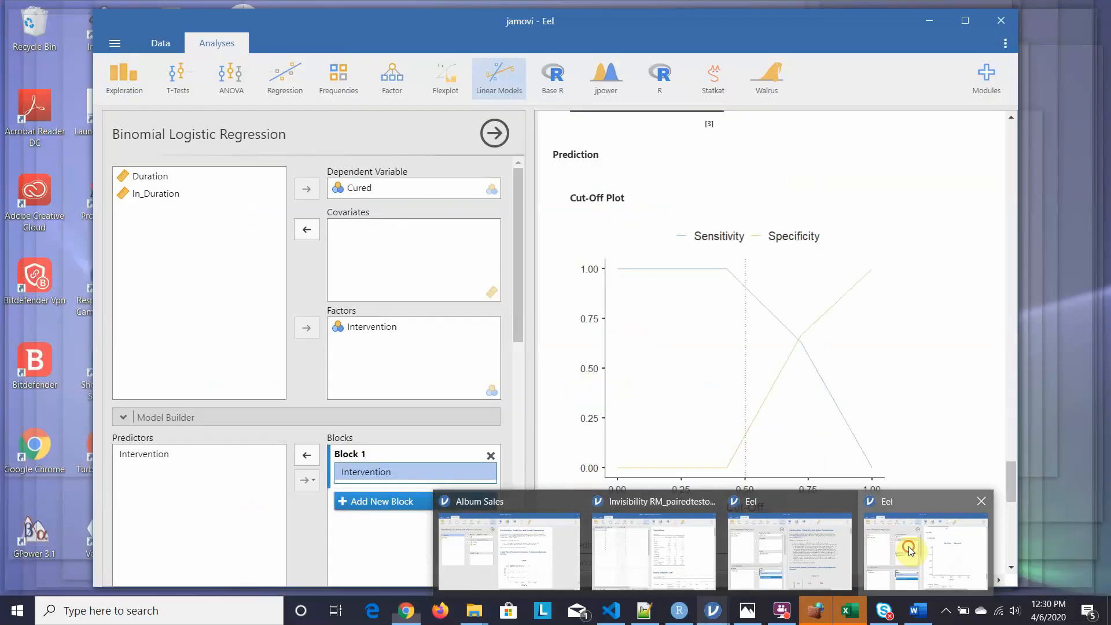
pyautogui.click(912, 552)
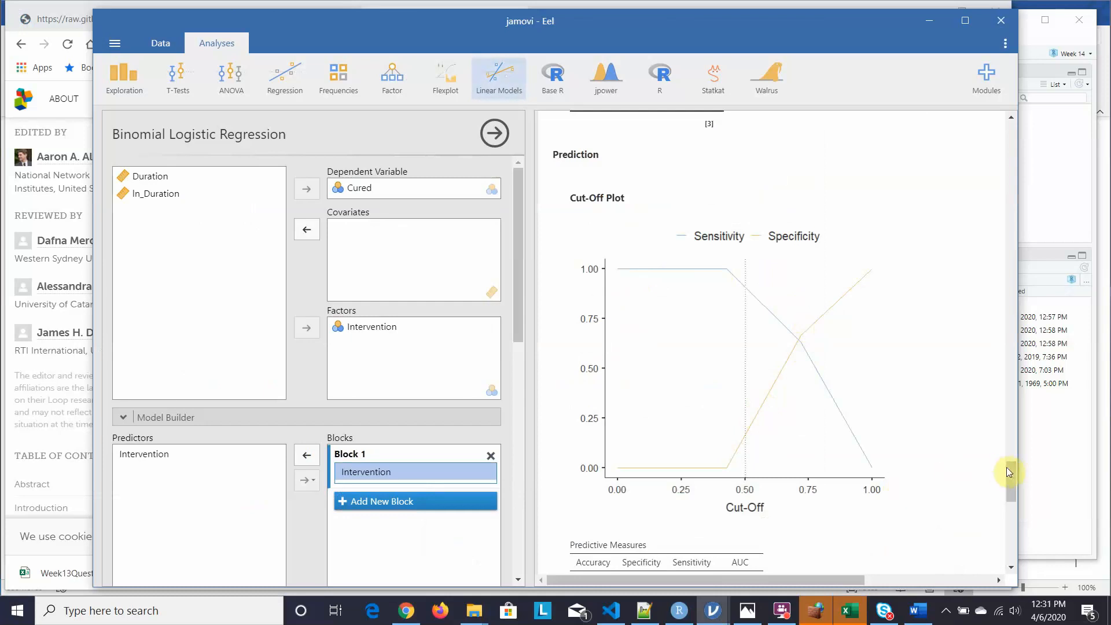
pyautogui.moveTo(1011, 468); pyautogui.dragTo(1011, 496)
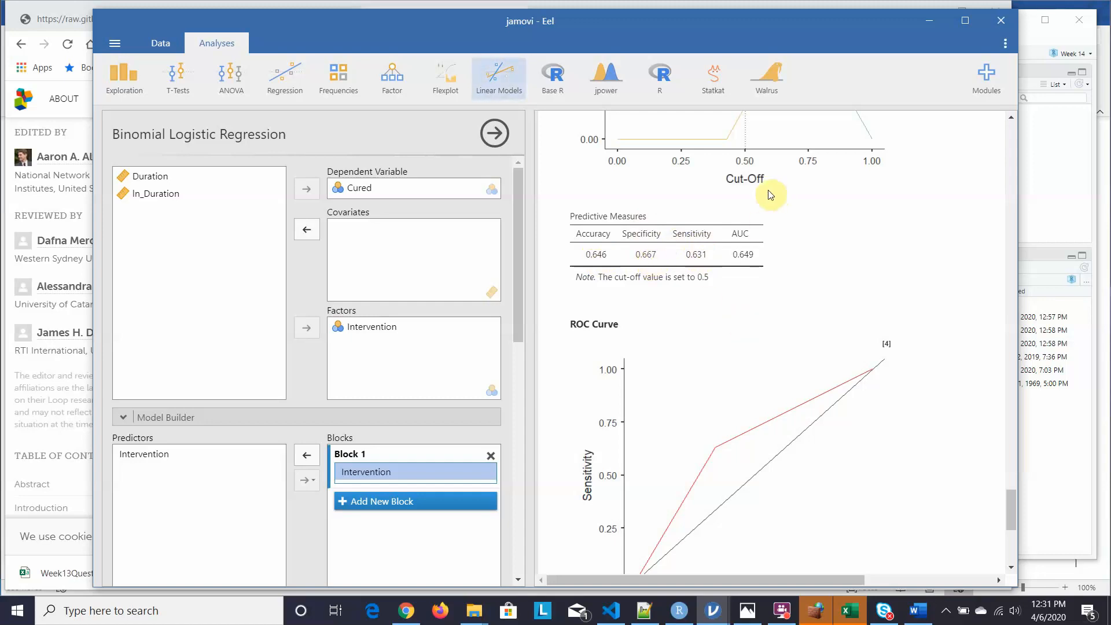
pyautogui.click(741, 257)
pyautogui.moveTo(1011, 507); pyautogui.dragTo(1012, 515)
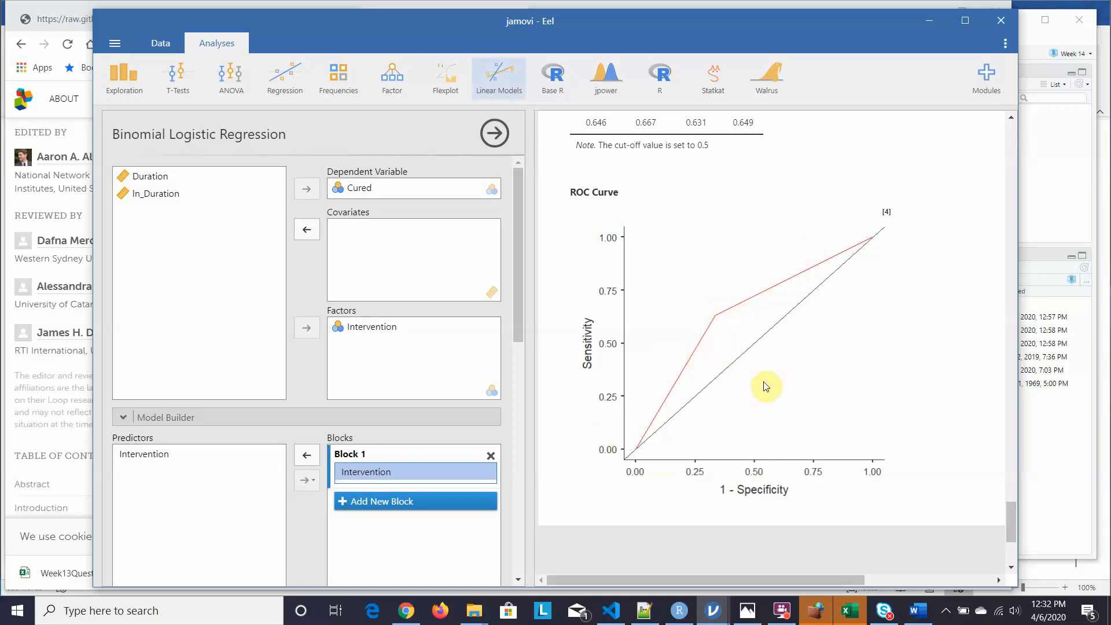
pyautogui.click(1013, 527)
pyautogui.moveTo(1013, 527)
pyautogui.mouseDown()
pyautogui.moveTo(1008, 489)
pyautogui.moveTo(1009, 515)
pyautogui.mouseUp()
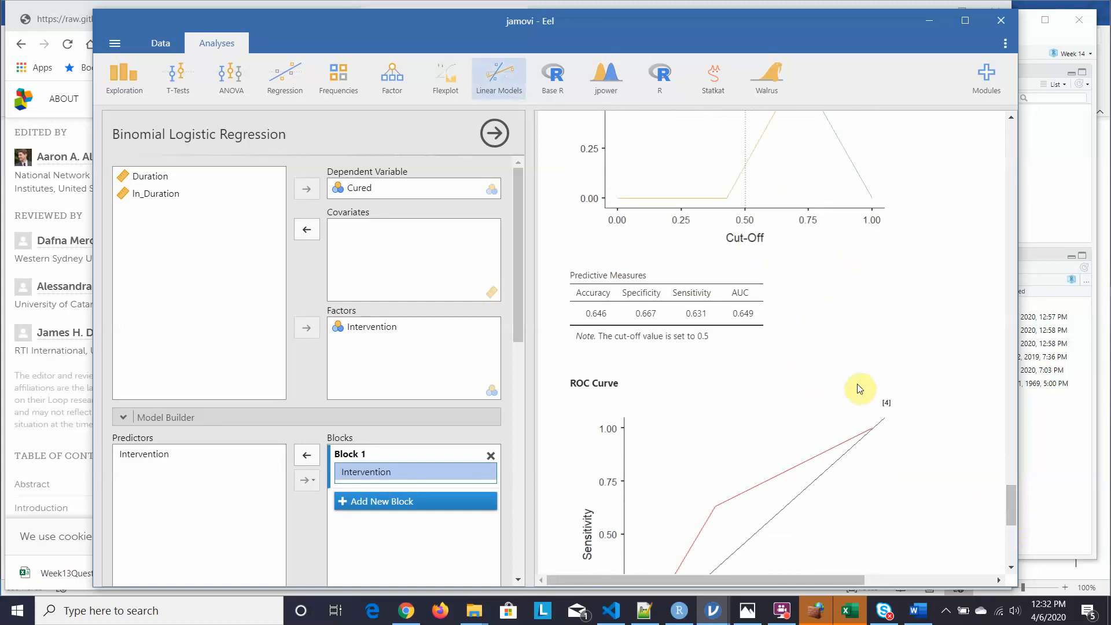
# Revisit the earlier logistic regression with the Duration by In_Duration interaction and the Q-Q plot, and return to the cut-off plot.
pyautogui.click(1010, 508)
pyautogui.moveTo(1010, 508); pyautogui.dragTo(992, 412)
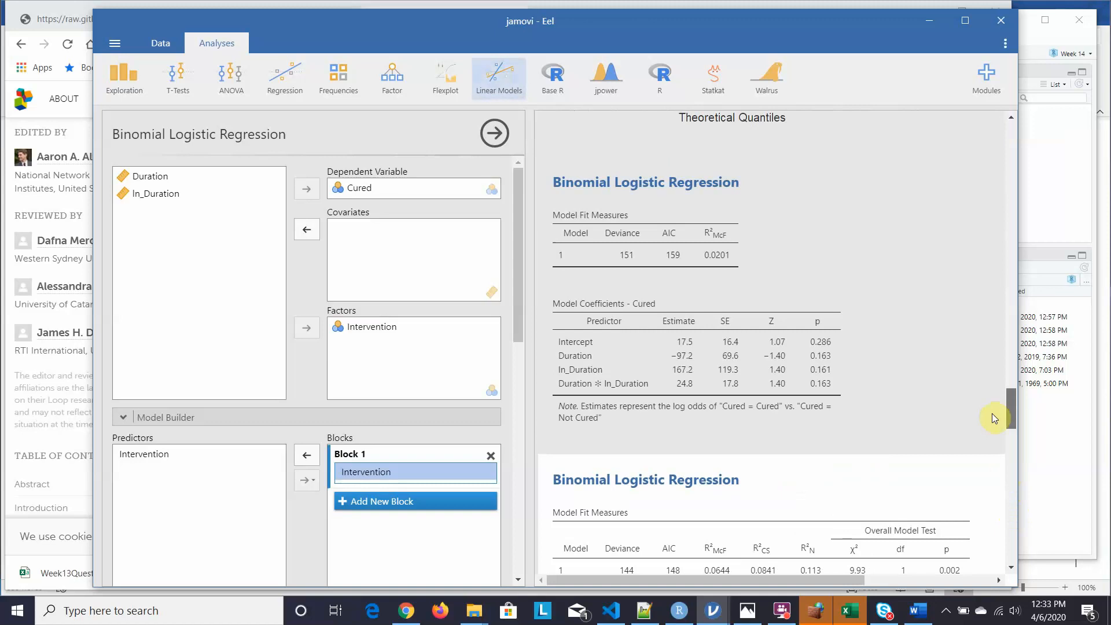
pyautogui.moveTo(992, 414)
pyautogui.mouseDown()
pyautogui.moveTo(1000, 449)
pyautogui.moveTo(996, 415)
pyautogui.mouseUp()
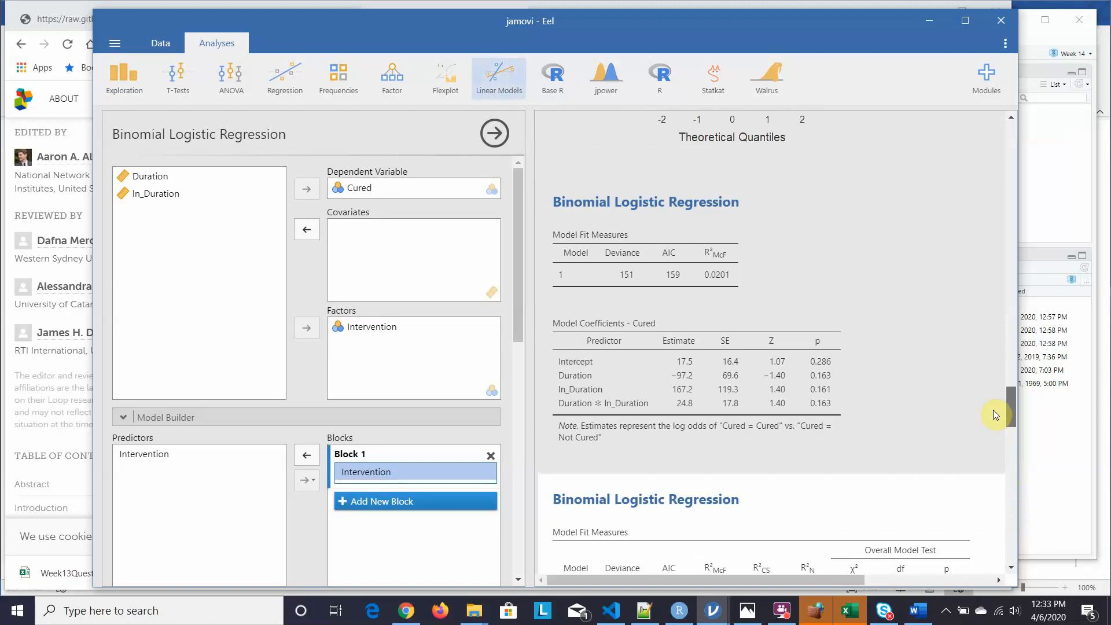
pyautogui.moveTo(994, 410); pyautogui.dragTo(993, 384)
pyautogui.scroll(1, 994, 385)
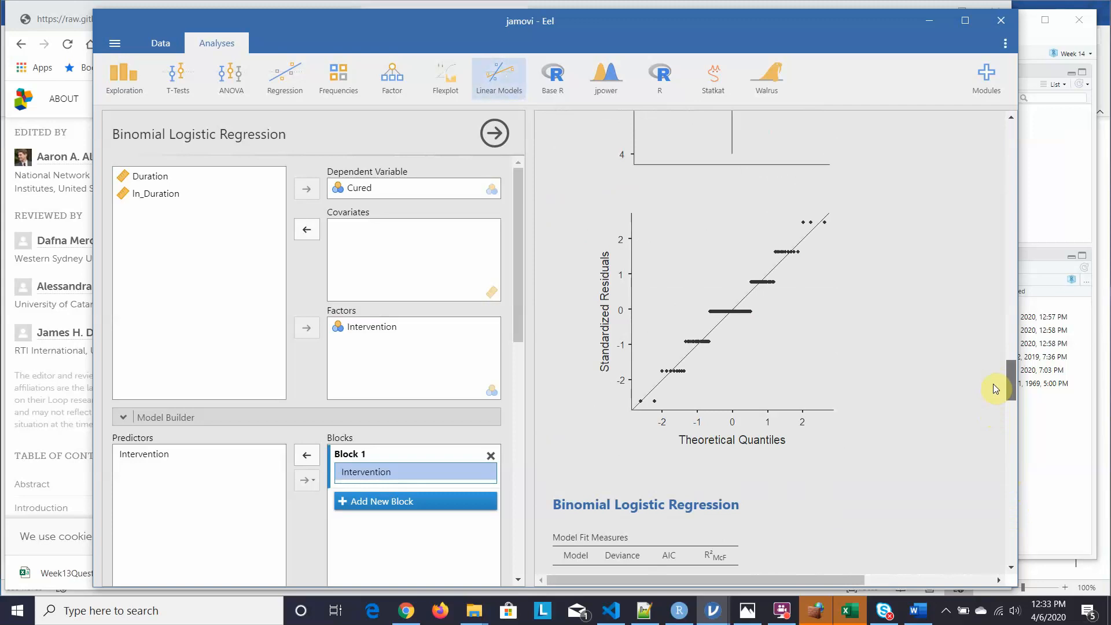
pyautogui.moveTo(994, 384); pyautogui.dragTo(1007, 488)
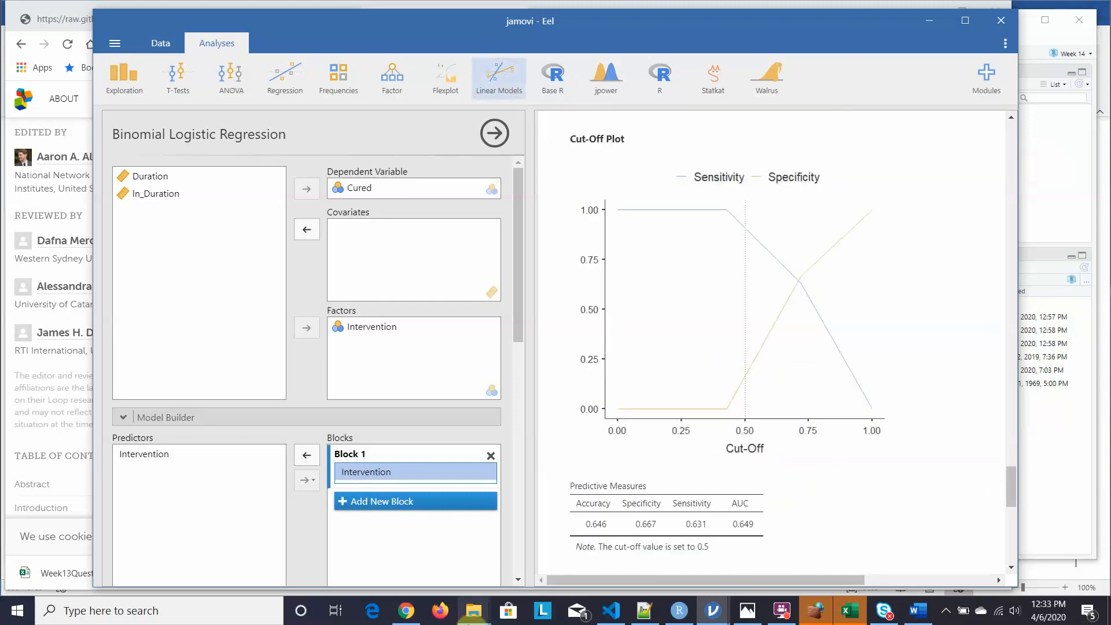
# Switch to the Week 14 logistic regression answer sheet in Word and read through its questions from 1 to 16.
pyautogui.moveTo(479, 620)
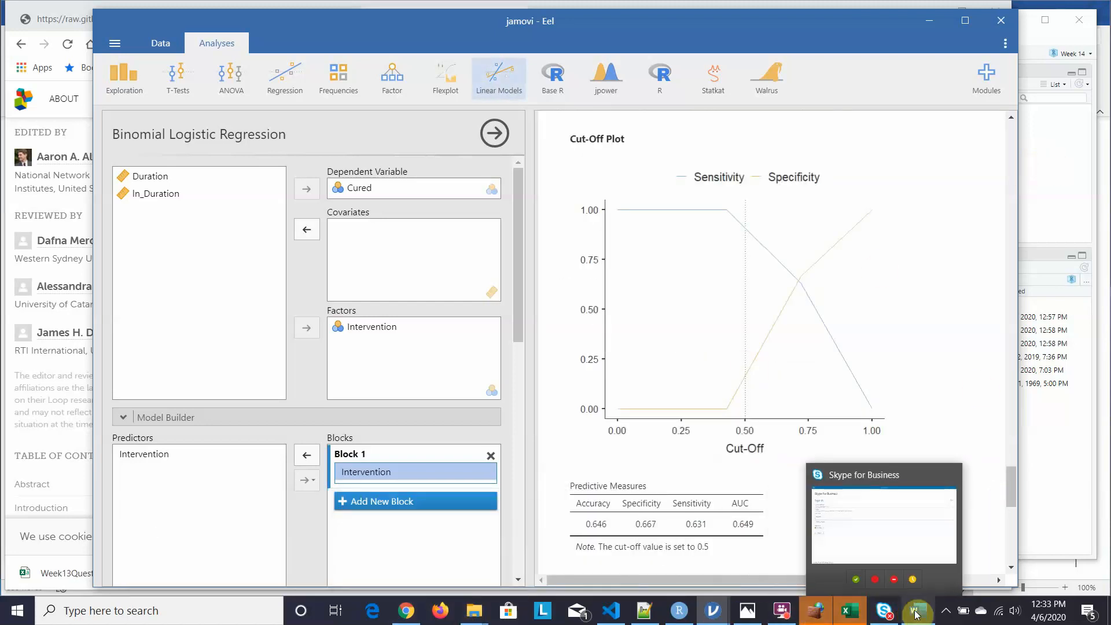
pyautogui.moveTo(917, 615)
pyautogui.click(926, 562)
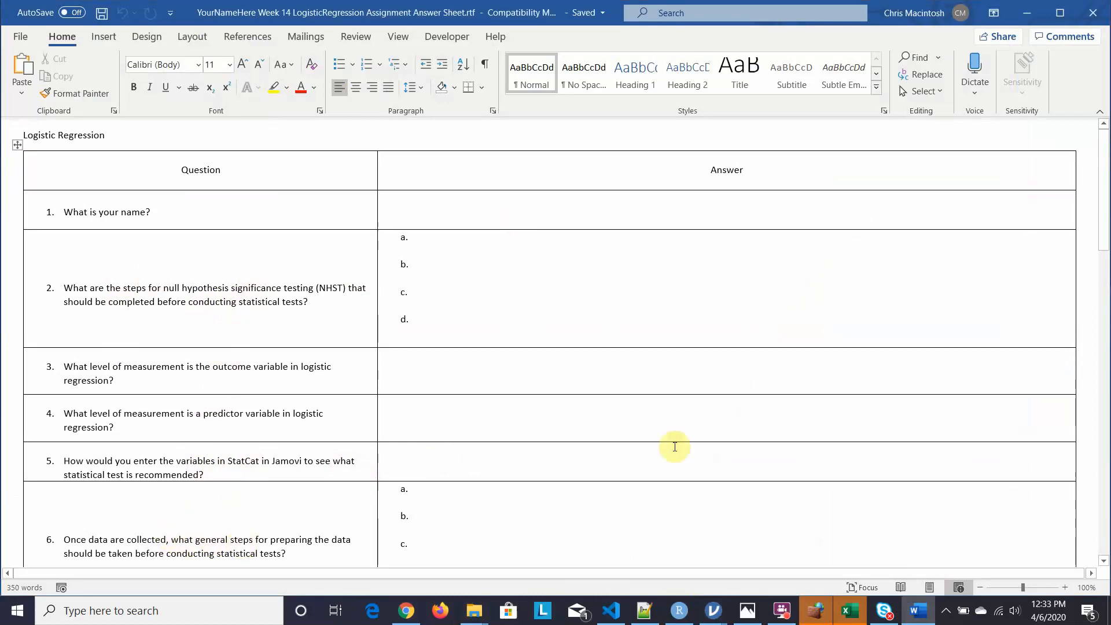
pyautogui.moveTo(1107, 226); pyautogui.dragTo(1106, 305)
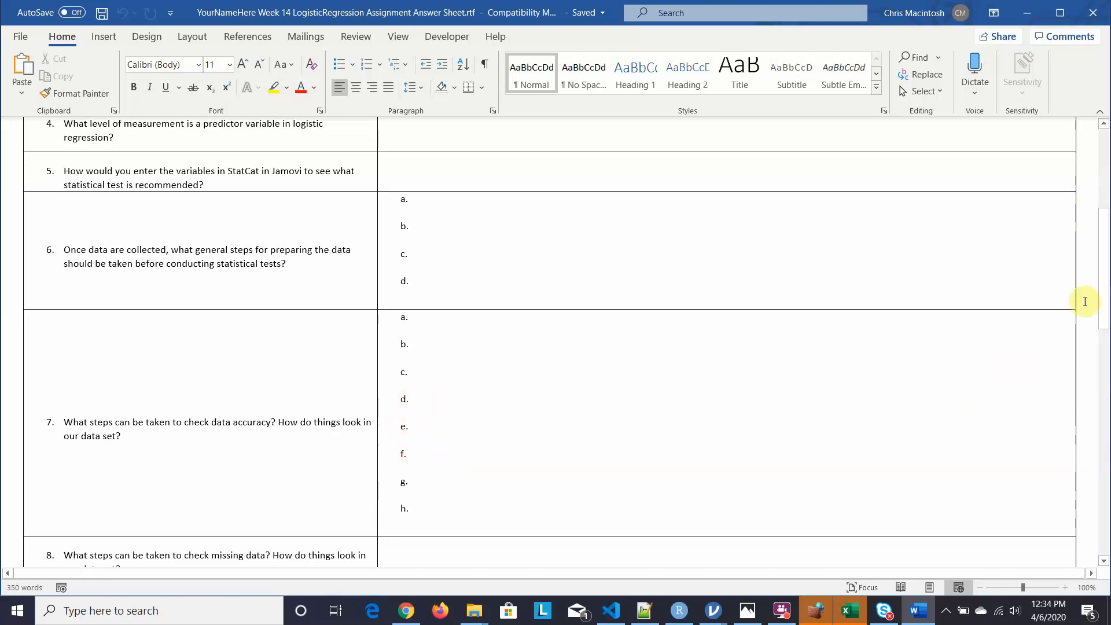
pyautogui.moveTo(1106, 252); pyautogui.dragTo(1107, 309)
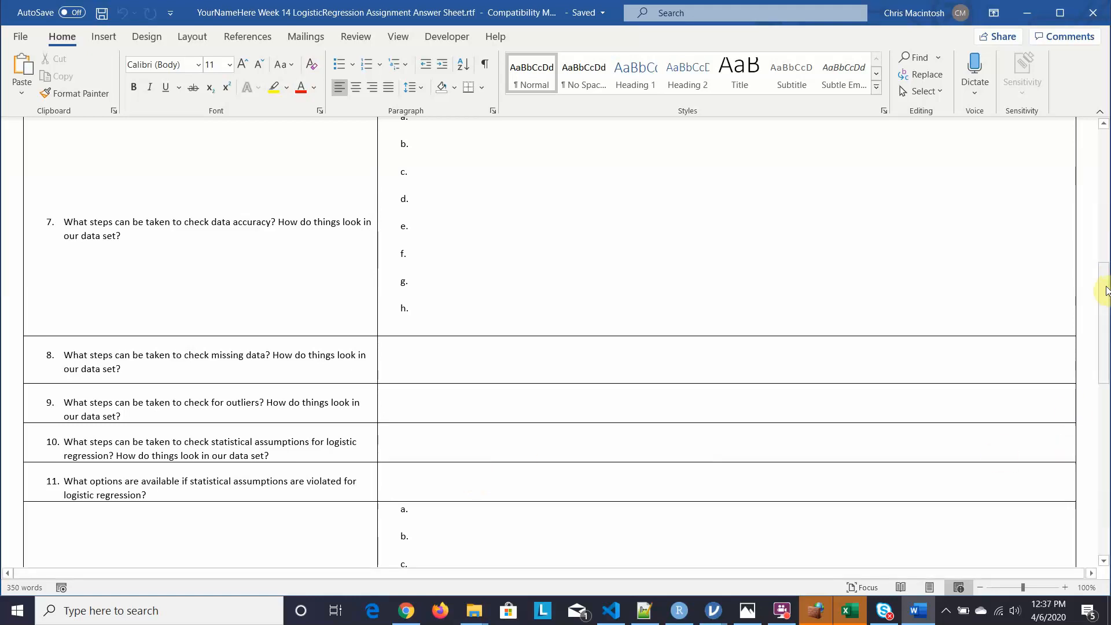
pyautogui.moveTo(1106, 291); pyautogui.dragTo(1107, 372)
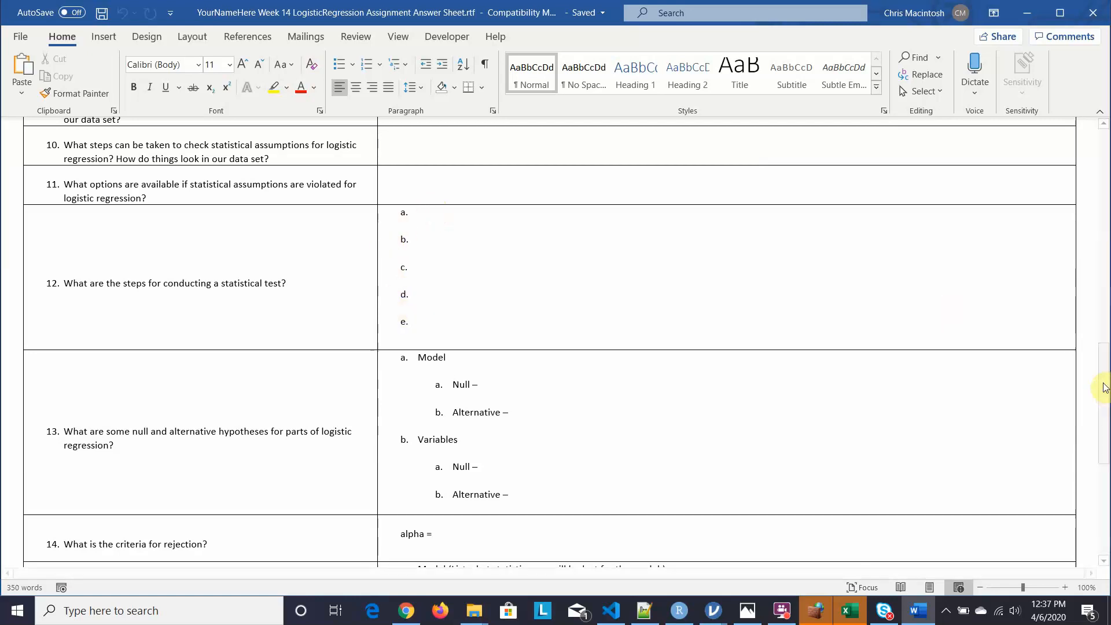
pyautogui.moveTo(1106, 373); pyautogui.dragTo(1106, 412)
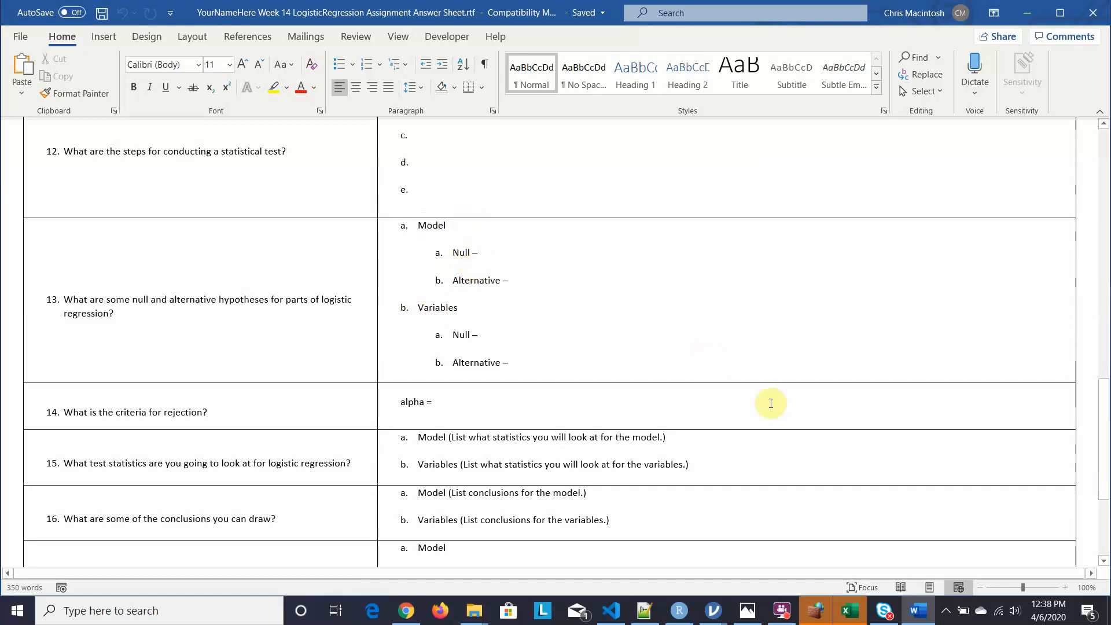
# Review the Intervention model's fit measures, omnibus likelihood ratio test and coefficients in jamovi's Eel data set, and return to the Word answer sheet.
pyautogui.moveTo(712, 619)
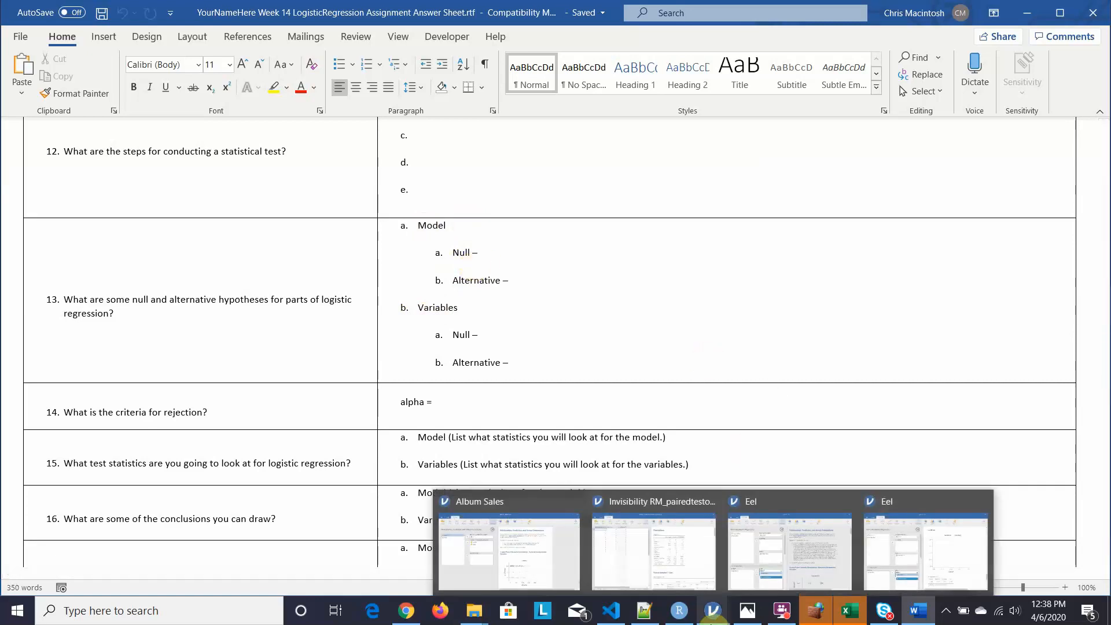
pyautogui.click(941, 542)
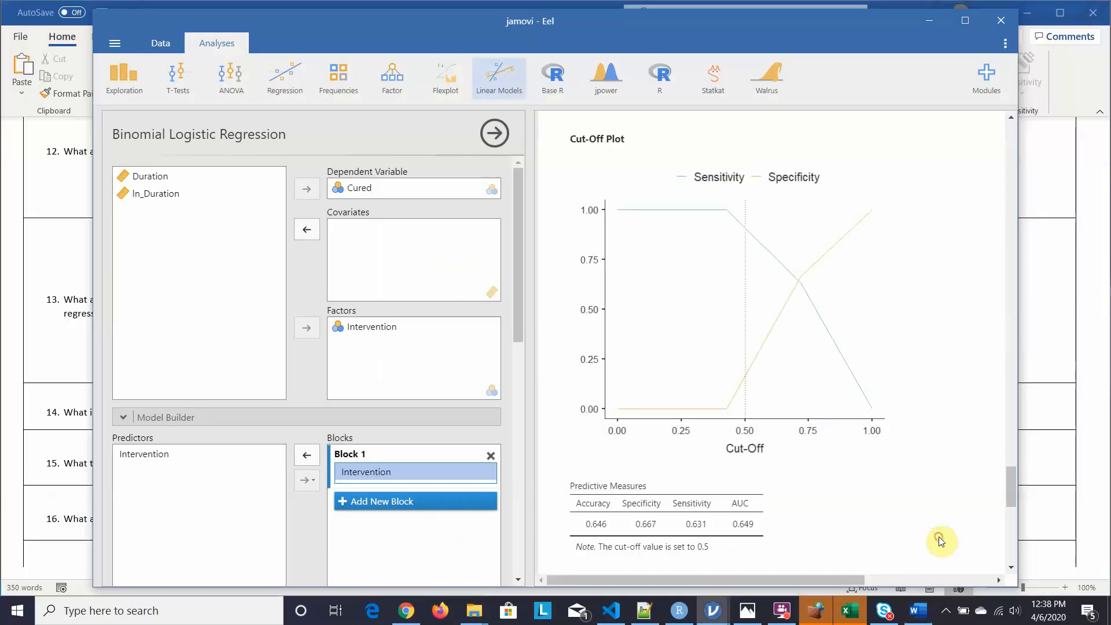
pyautogui.moveTo(1009, 488); pyautogui.dragTo(1010, 440)
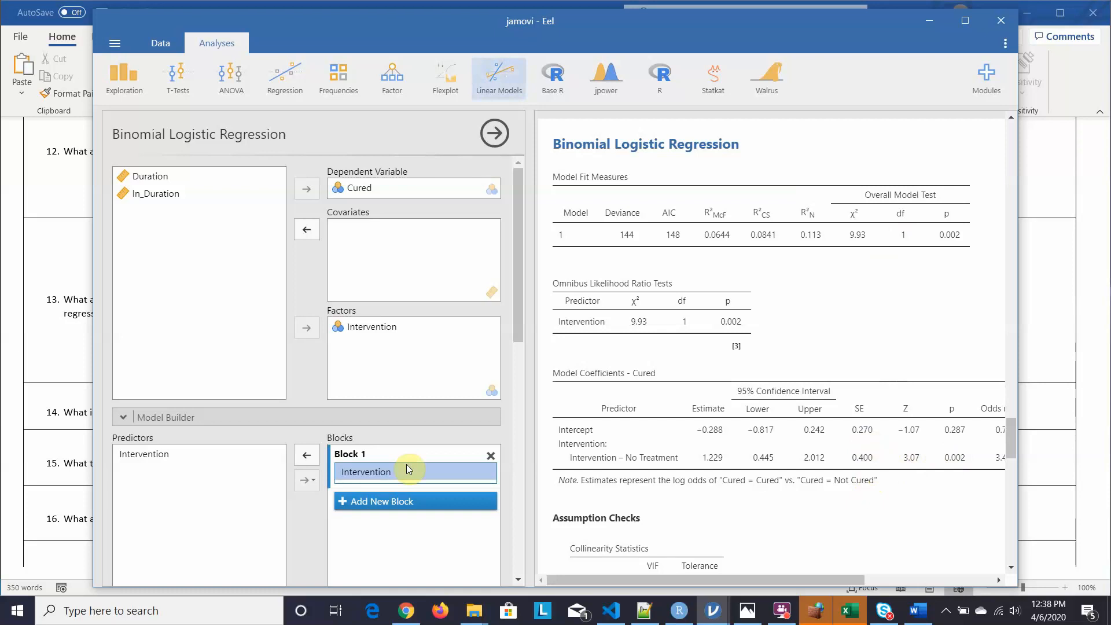
pyautogui.click(14, 363)
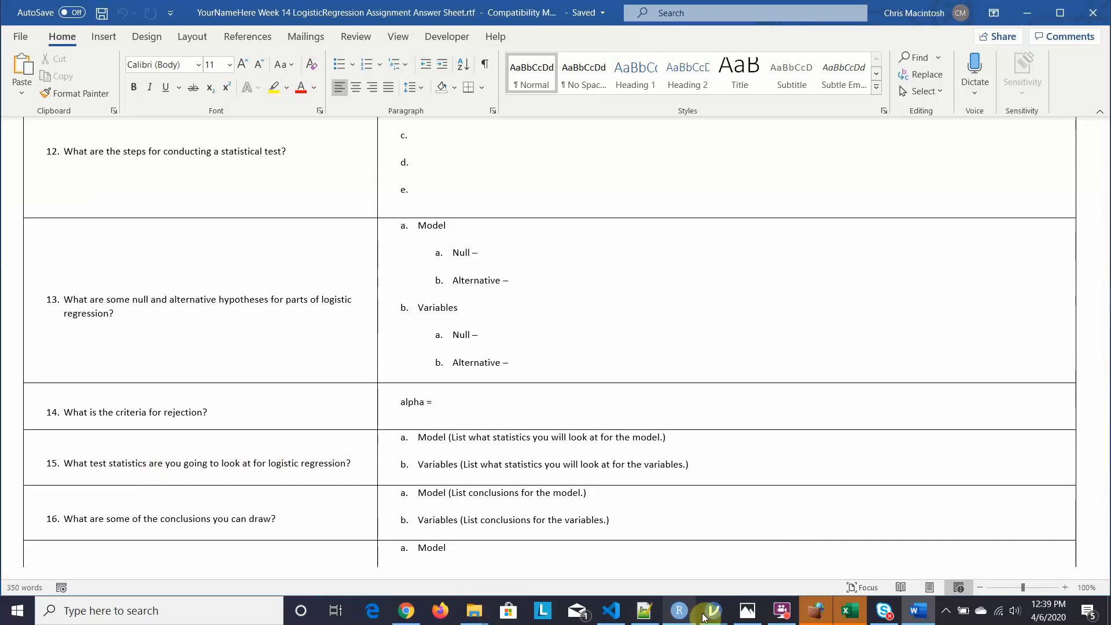
# Examine the odds ratios and their confidence intervals in the jamovi coefficients table for Cured, and return to the answer sheet.
pyautogui.moveTo(712, 612)
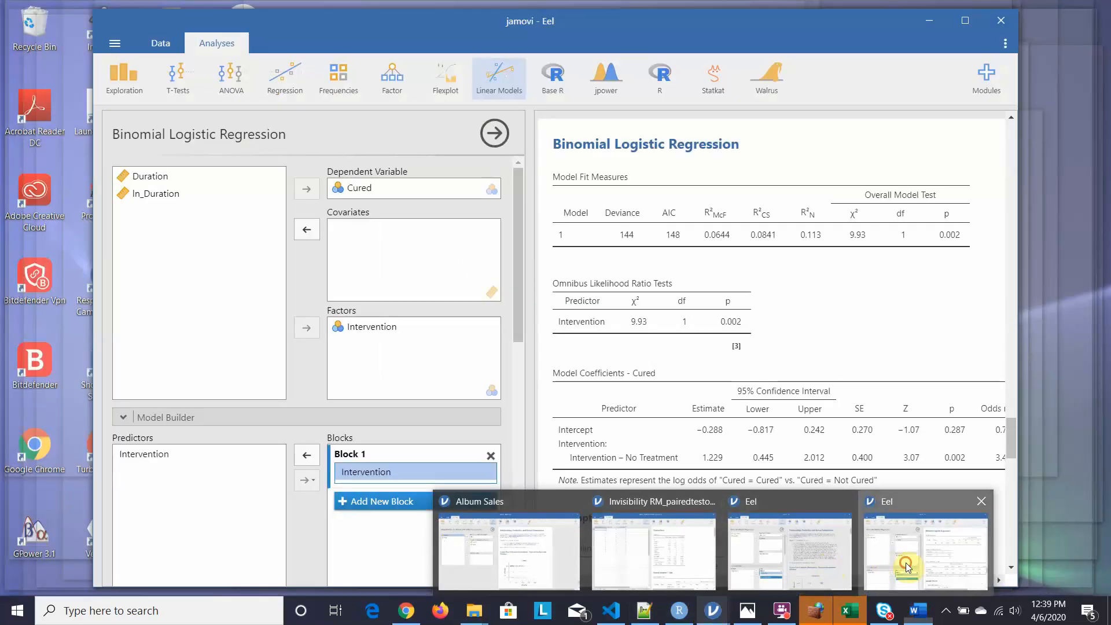
pyautogui.click(905, 563)
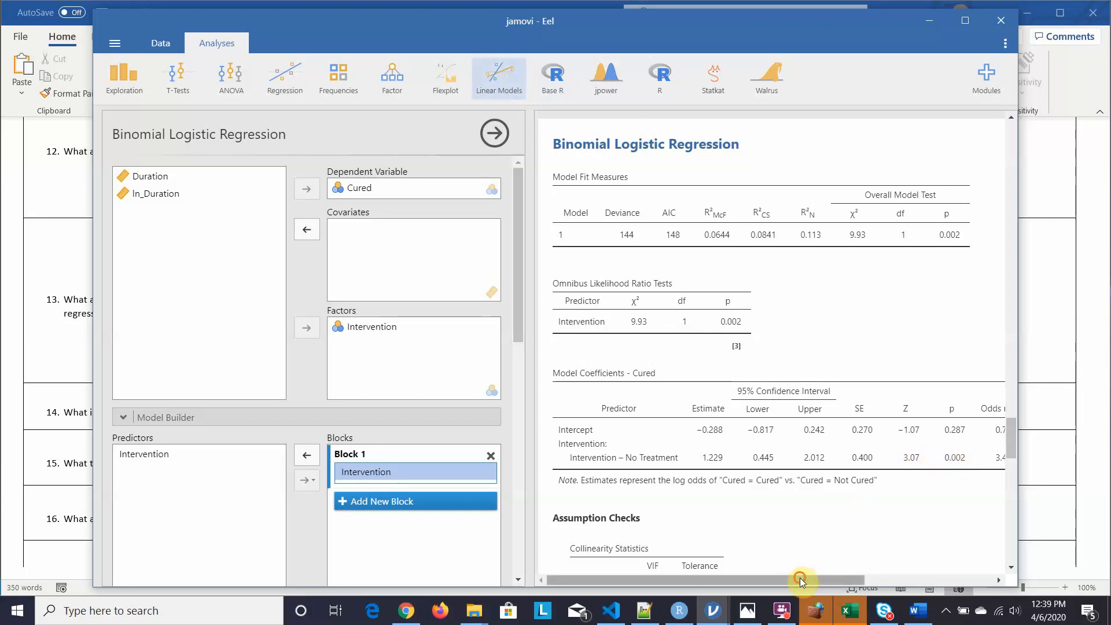
pyautogui.moveTo(800, 578); pyautogui.dragTo(886, 579)
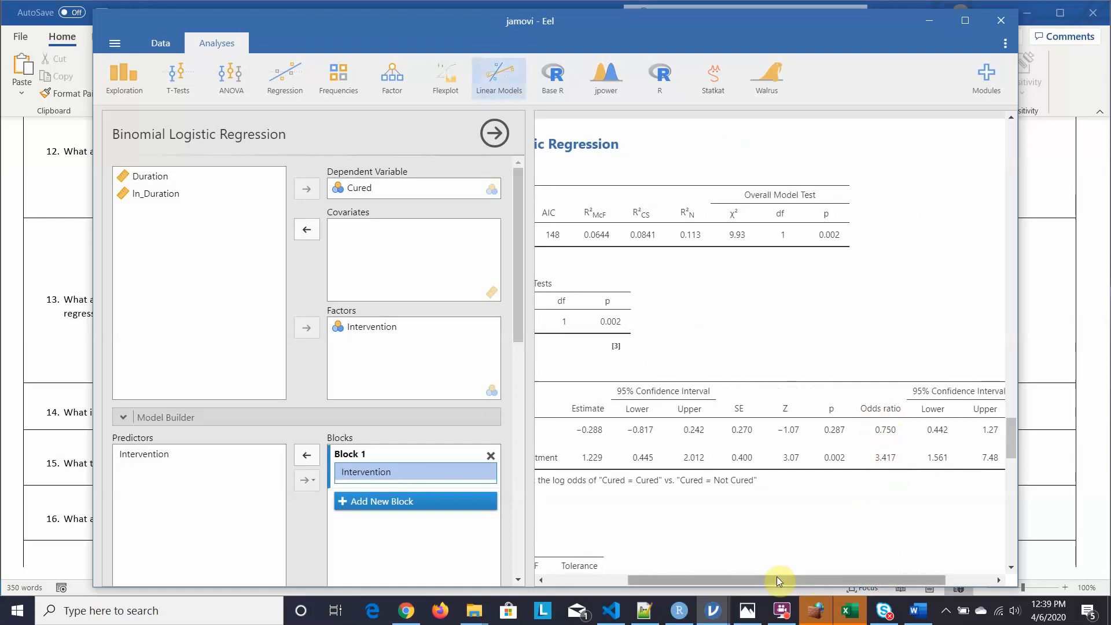
pyautogui.click(20, 418)
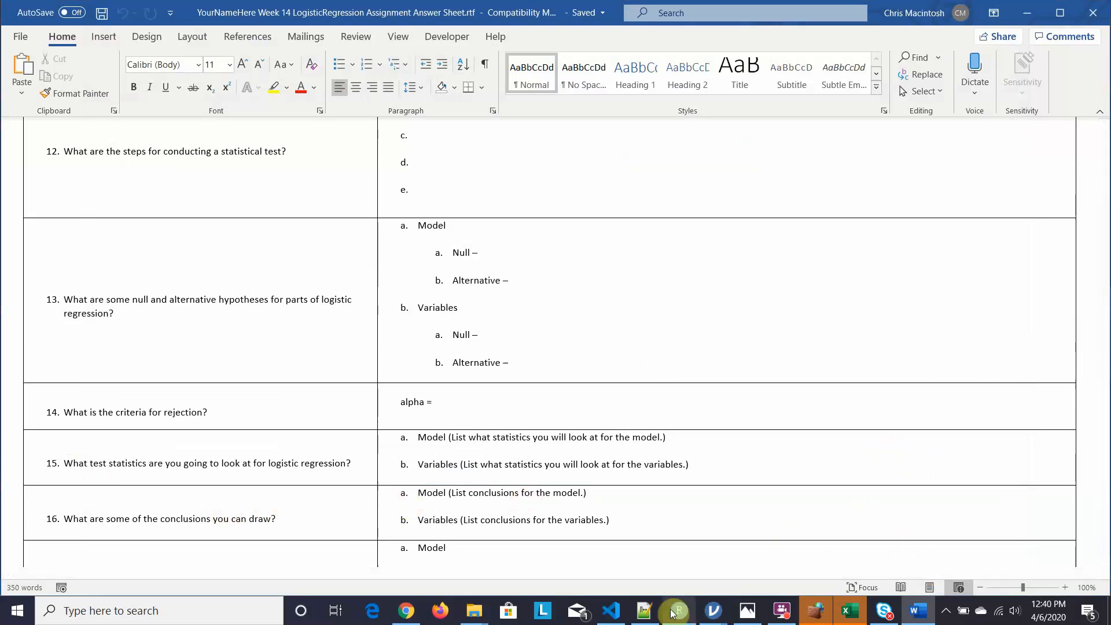
# Check the p value of the Intervention coefficient in jamovi against the conclusions question, and return to the answer sheet.
pyautogui.moveTo(651, 613)
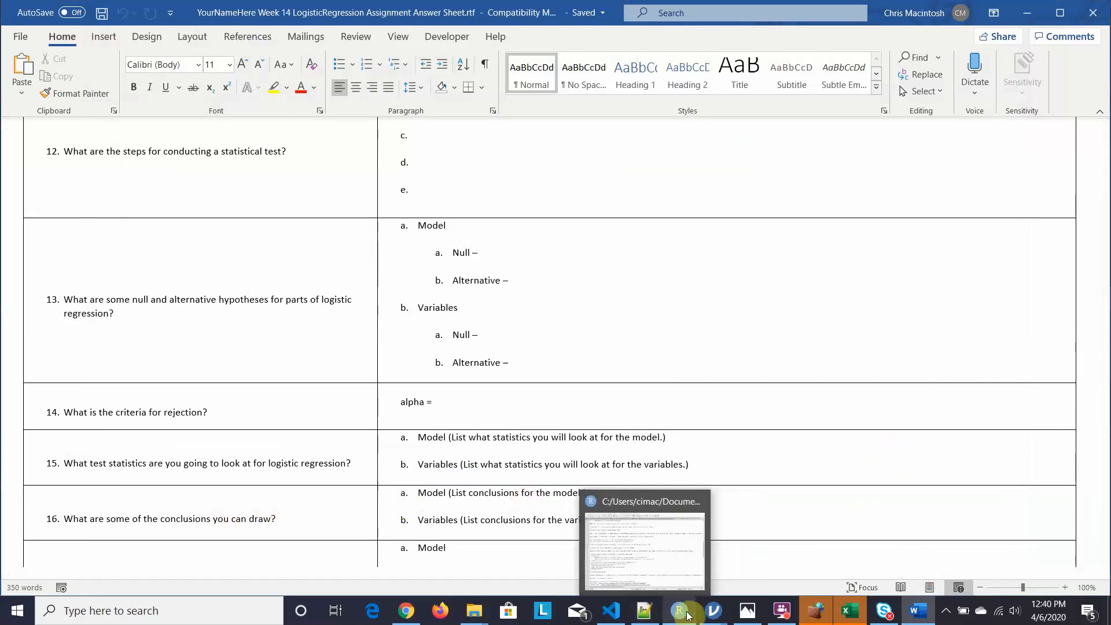
pyautogui.moveTo(713, 610)
pyautogui.click(914, 556)
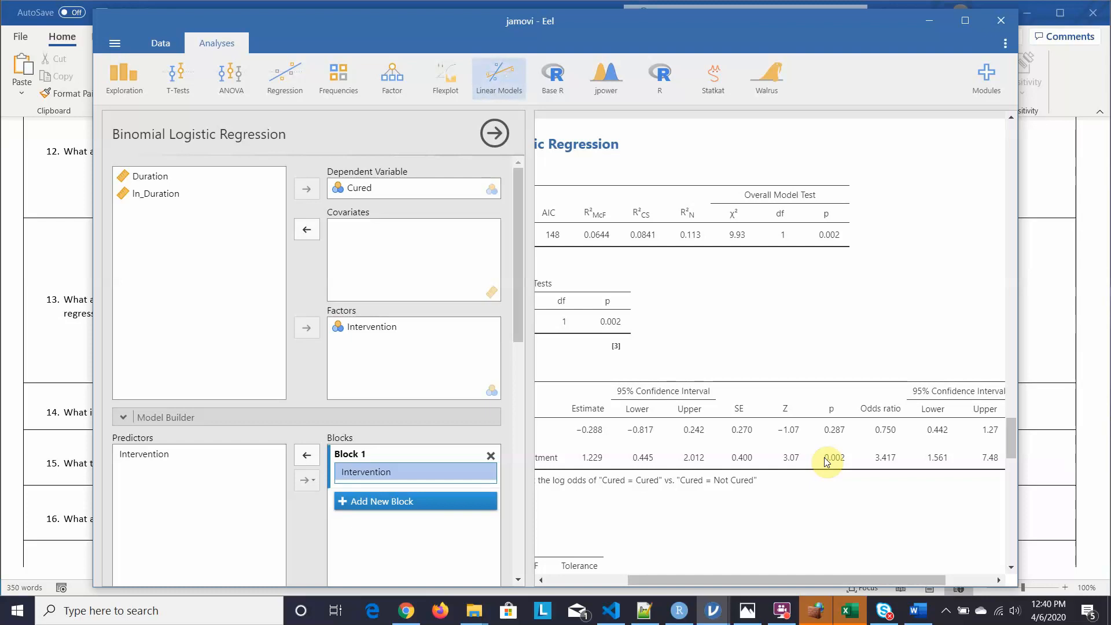
pyautogui.click(9, 371)
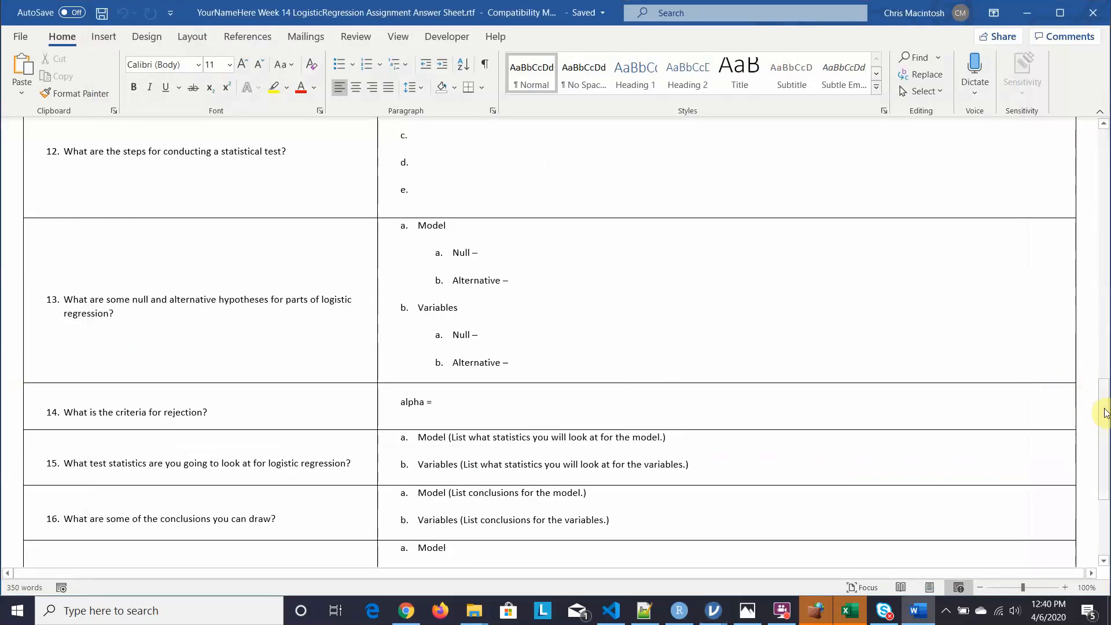
# Read answer sheet questions 17 to 20, review the Intervention statistics to report in jamovi, and return to the answer sheet.
pyautogui.moveTo(1104, 406); pyautogui.dragTo(1106, 461)
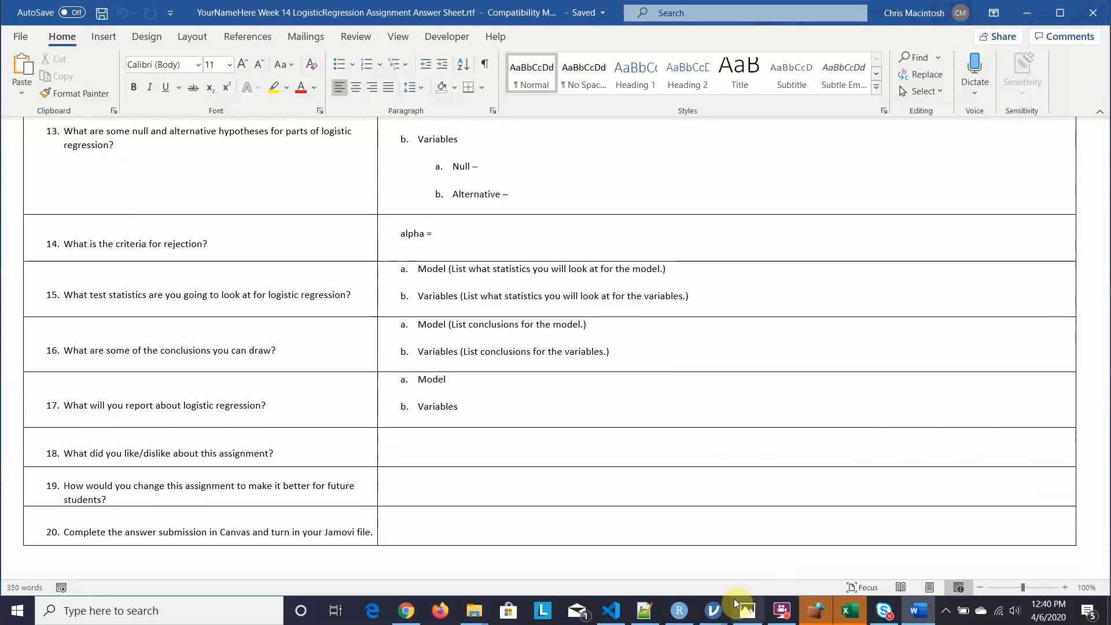
pyautogui.moveTo(713, 611)
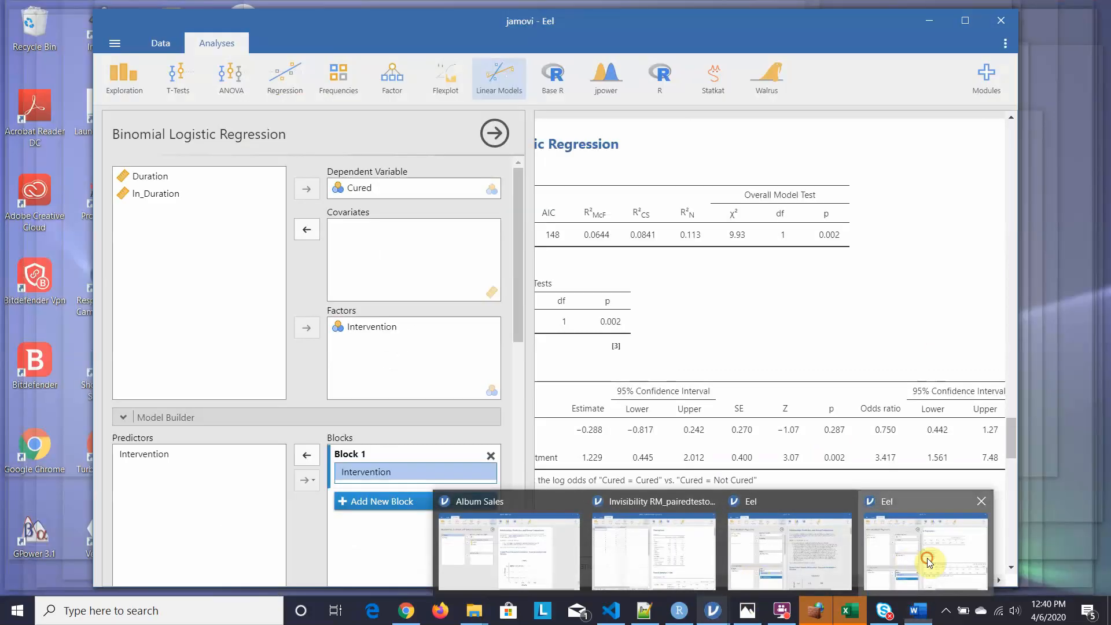
pyautogui.click(928, 562)
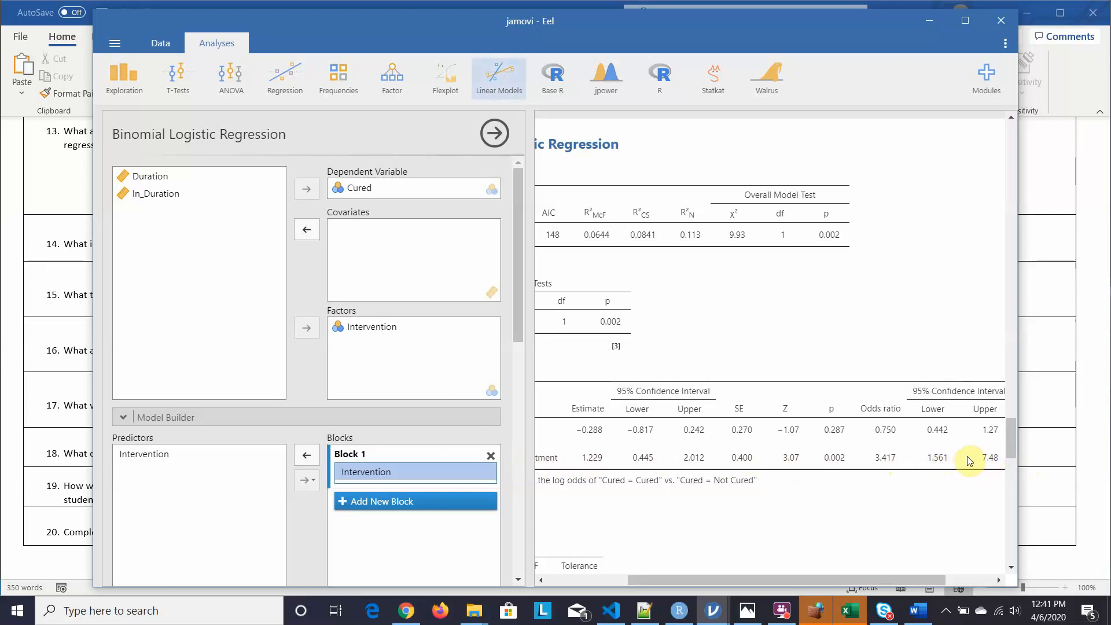
pyautogui.click(7, 398)
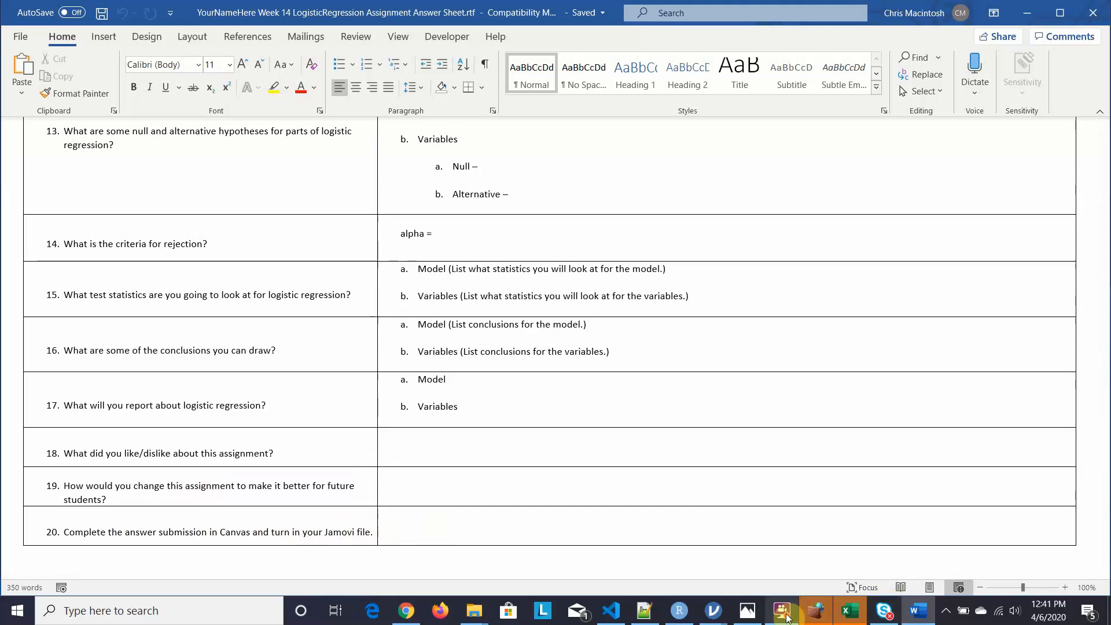
pyautogui.moveTo(787, 617)
pyautogui.click(794, 582)
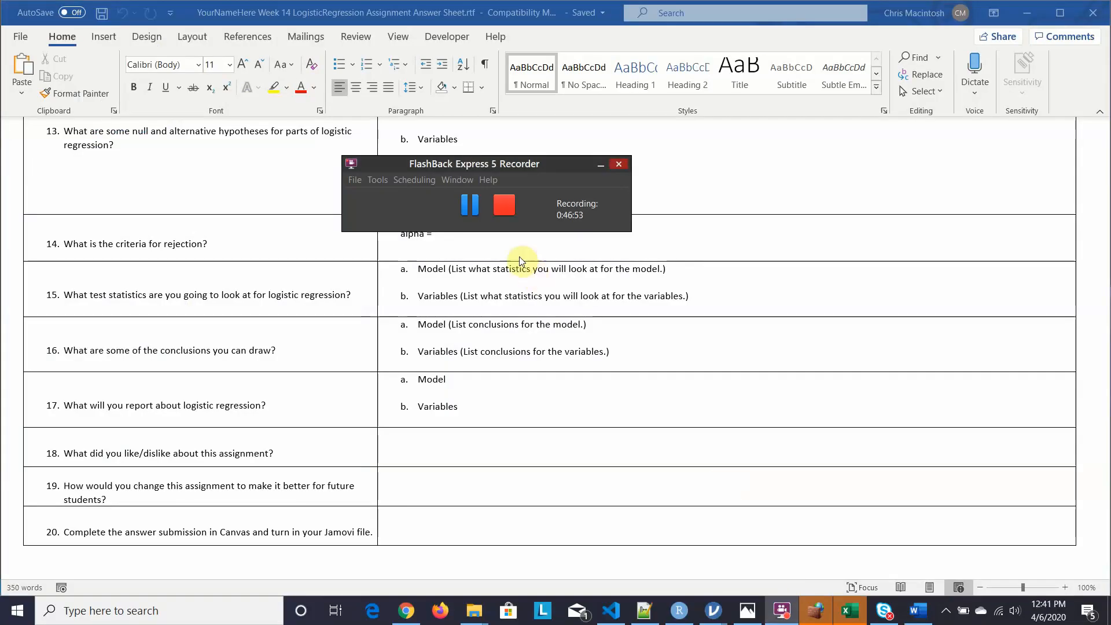